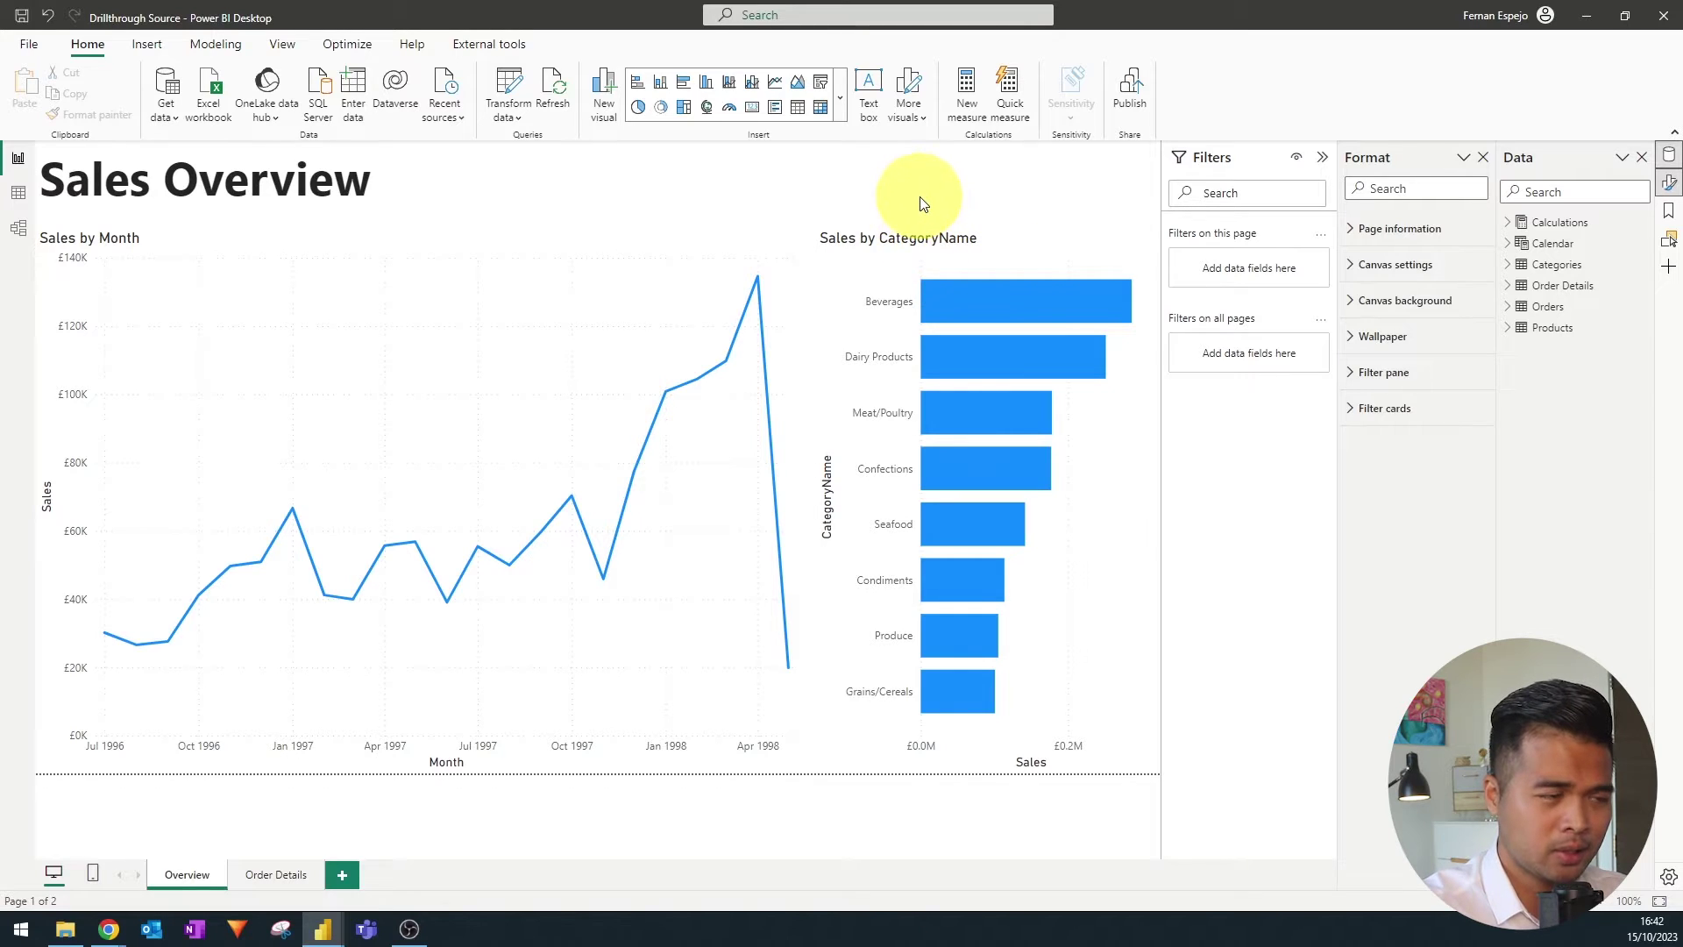
Set the Order Details page's type to Drillthrough and add the Sales measure from Calculations as its drill-through field
{"action": "left_click", "coordinate": [275, 870]}
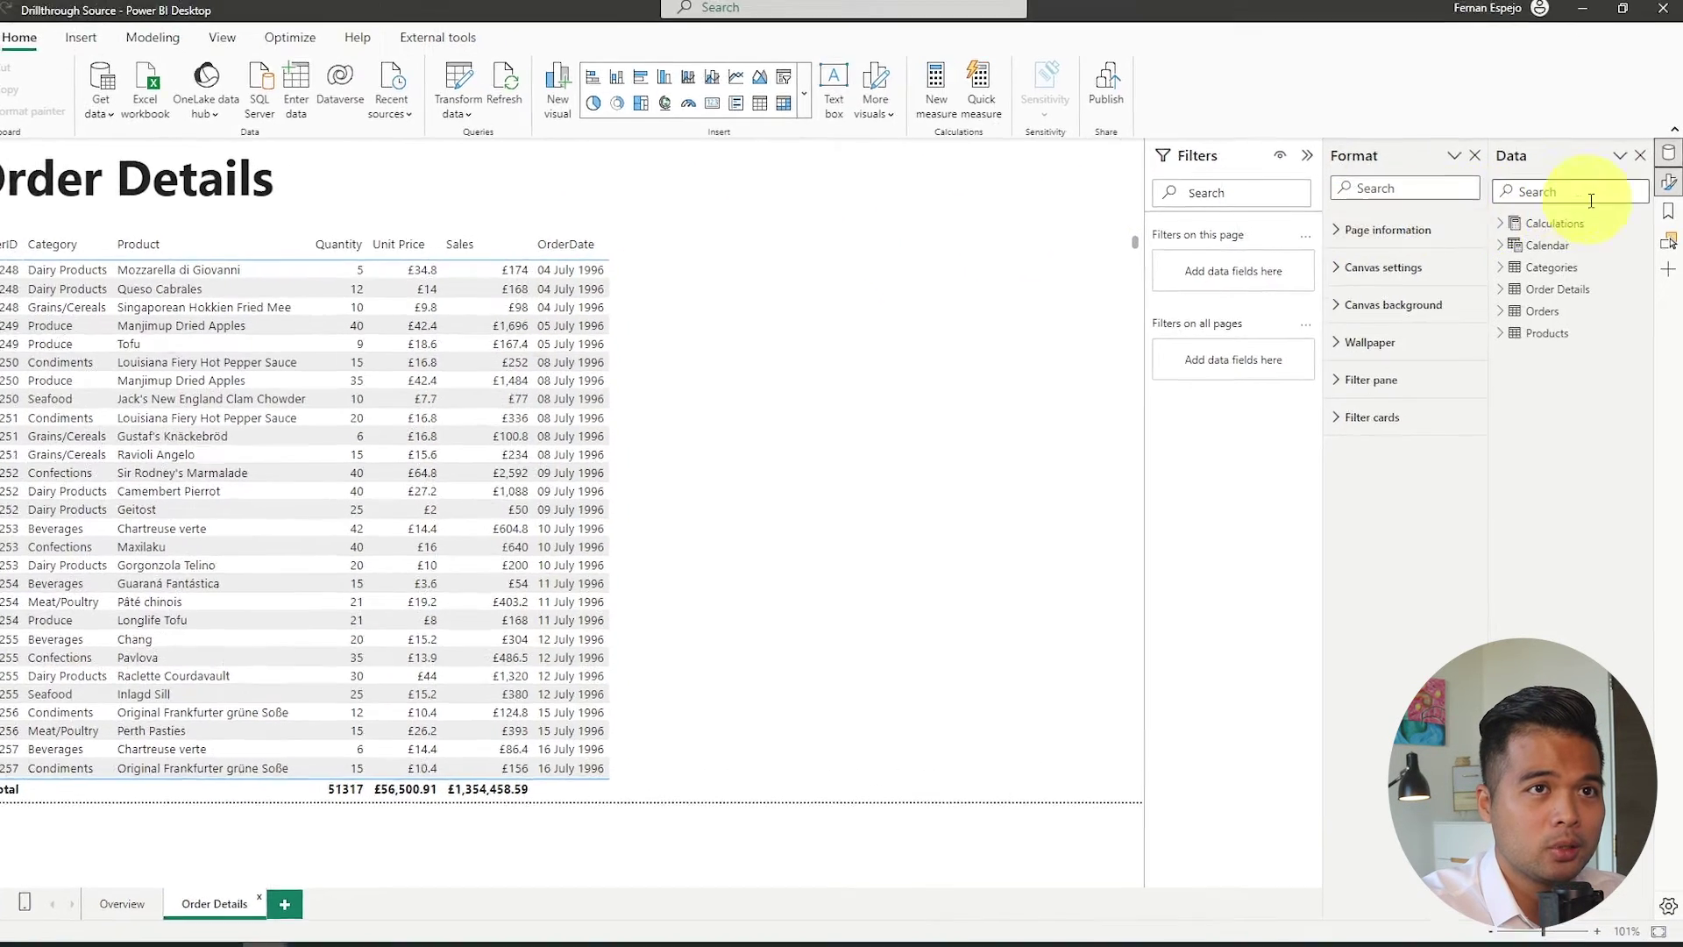
{"action": "left_click", "coordinate": [1420, 251]}
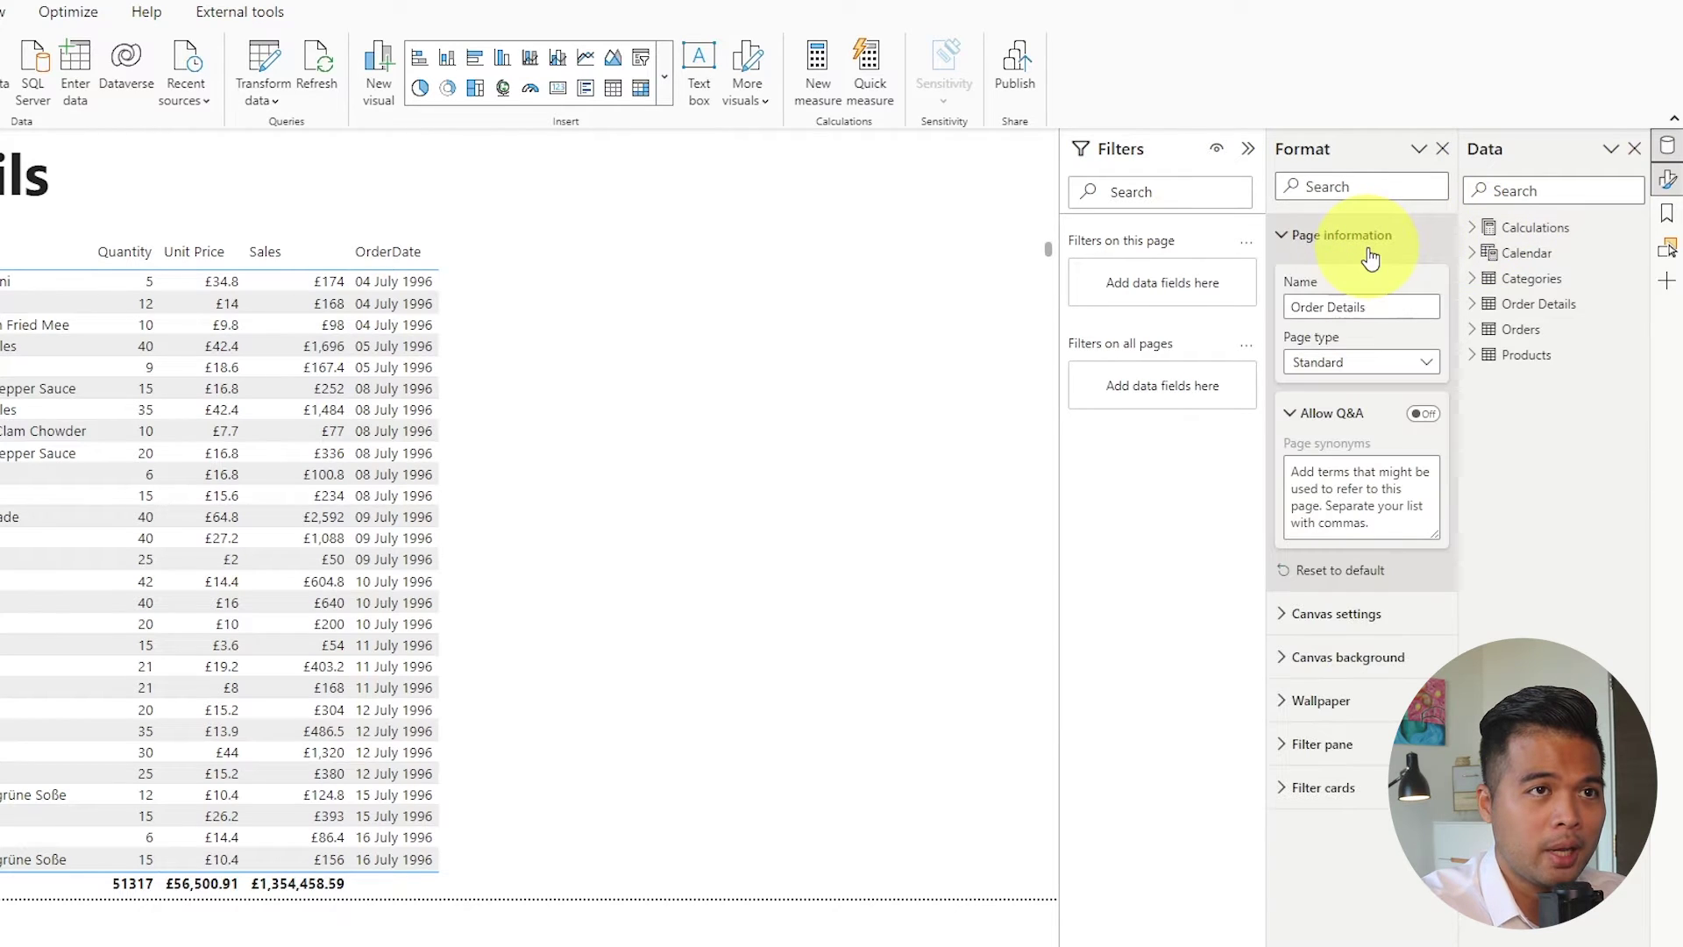
{"action": "left_click", "coordinate": [1359, 363]}
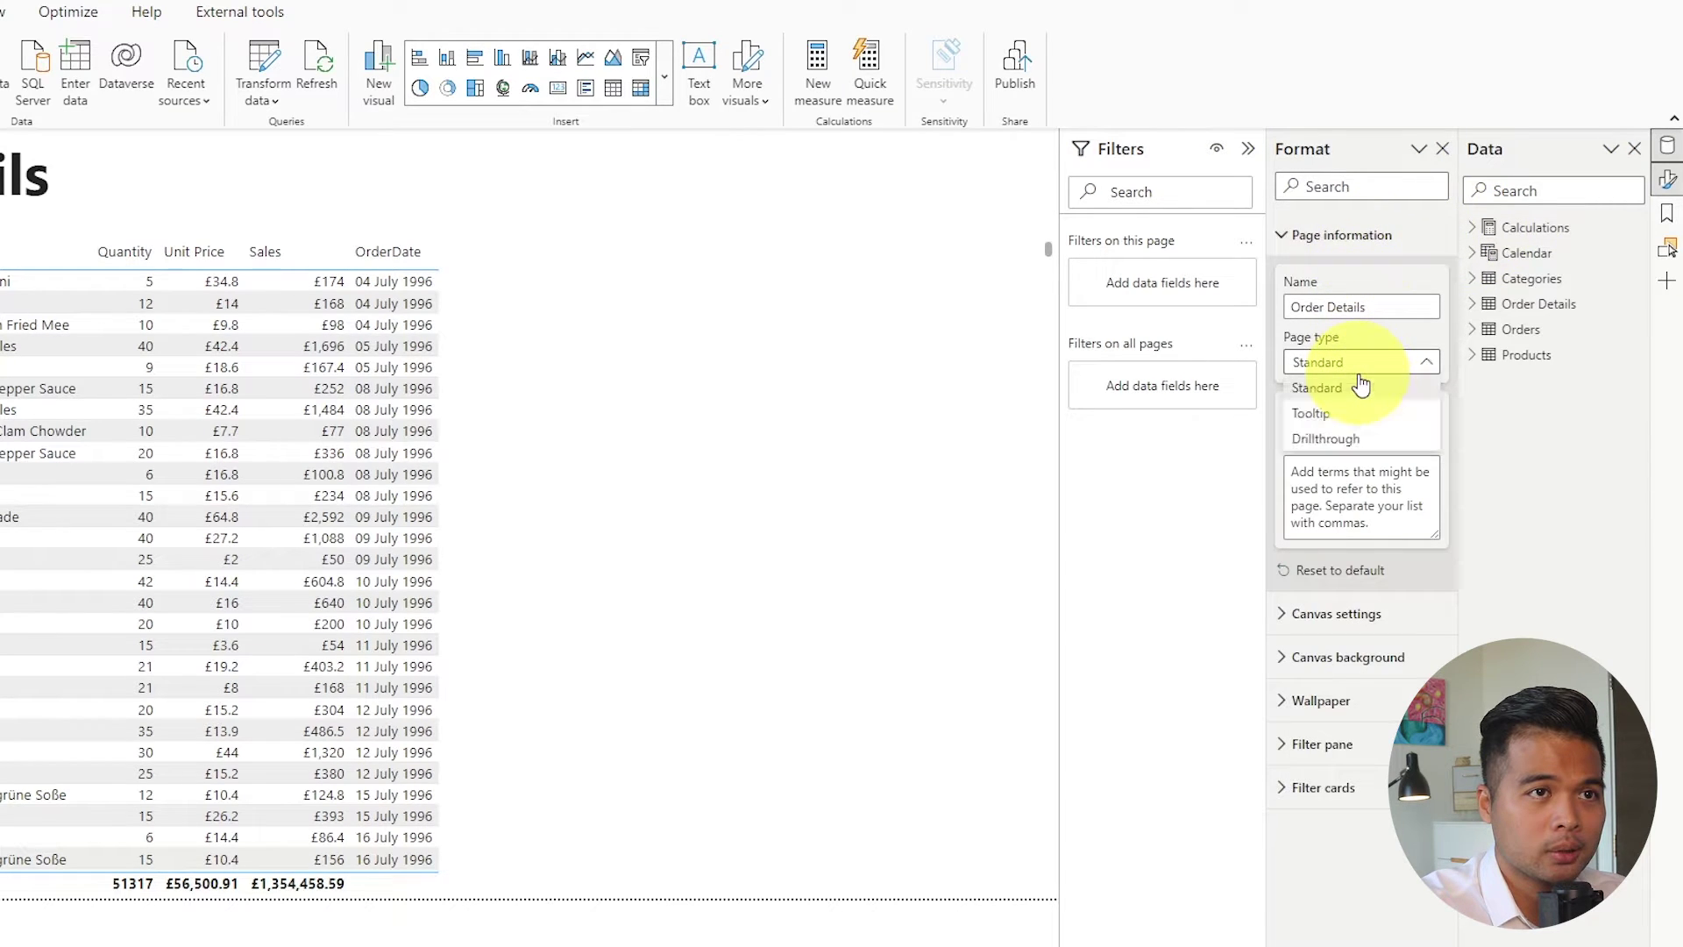
{"action": "left_click", "coordinate": [1366, 439]}
{"action": "left_click", "coordinate": [1363, 487]}
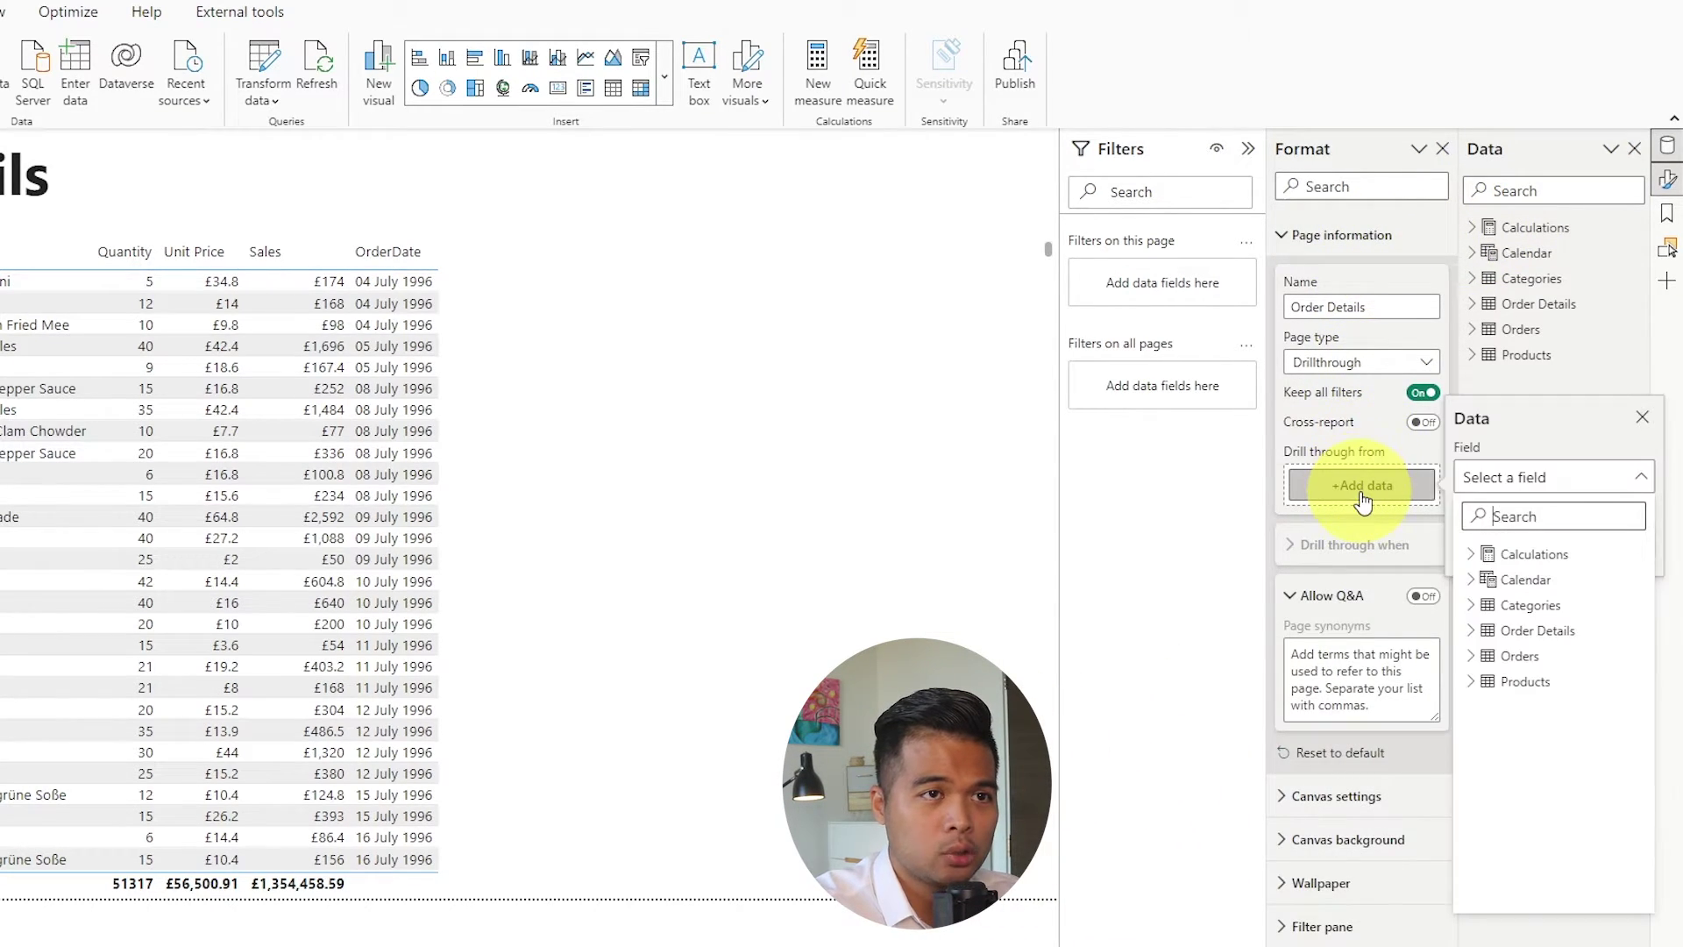
{"action": "left_click", "coordinate": [1490, 556]}
{"action": "left_click", "coordinate": [1514, 580]}
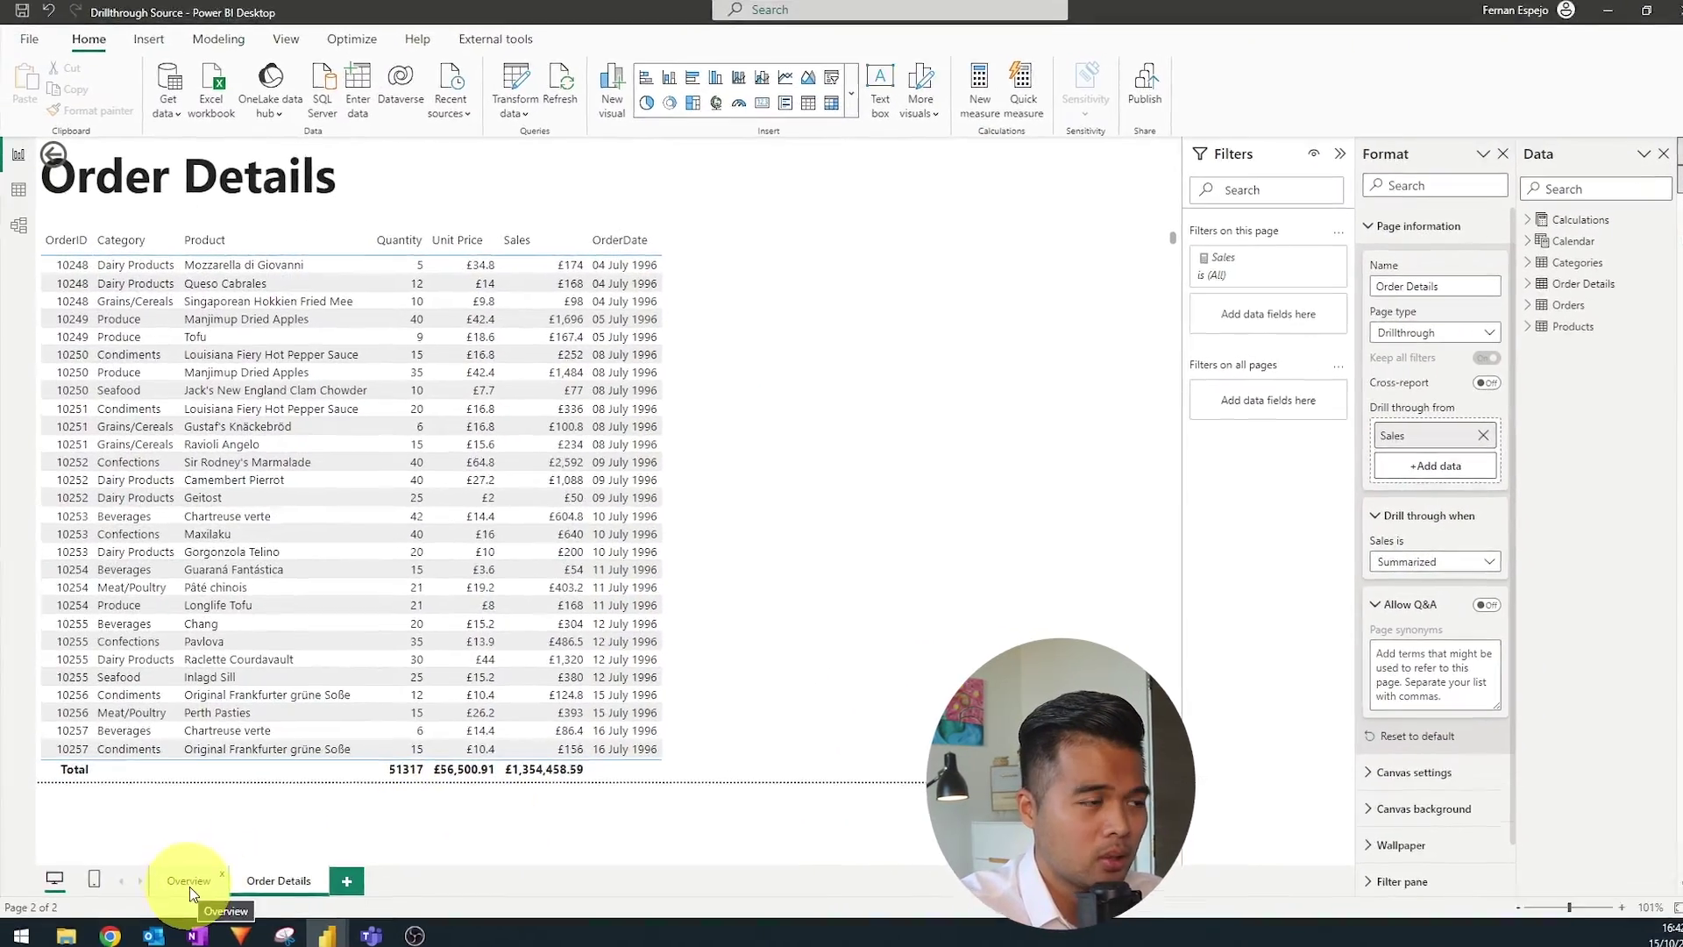
Test the drillthrough from the Beverages bar on the Overview page to Order Details and look through the filtered orders
{"action": "left_click", "coordinate": [187, 873]}
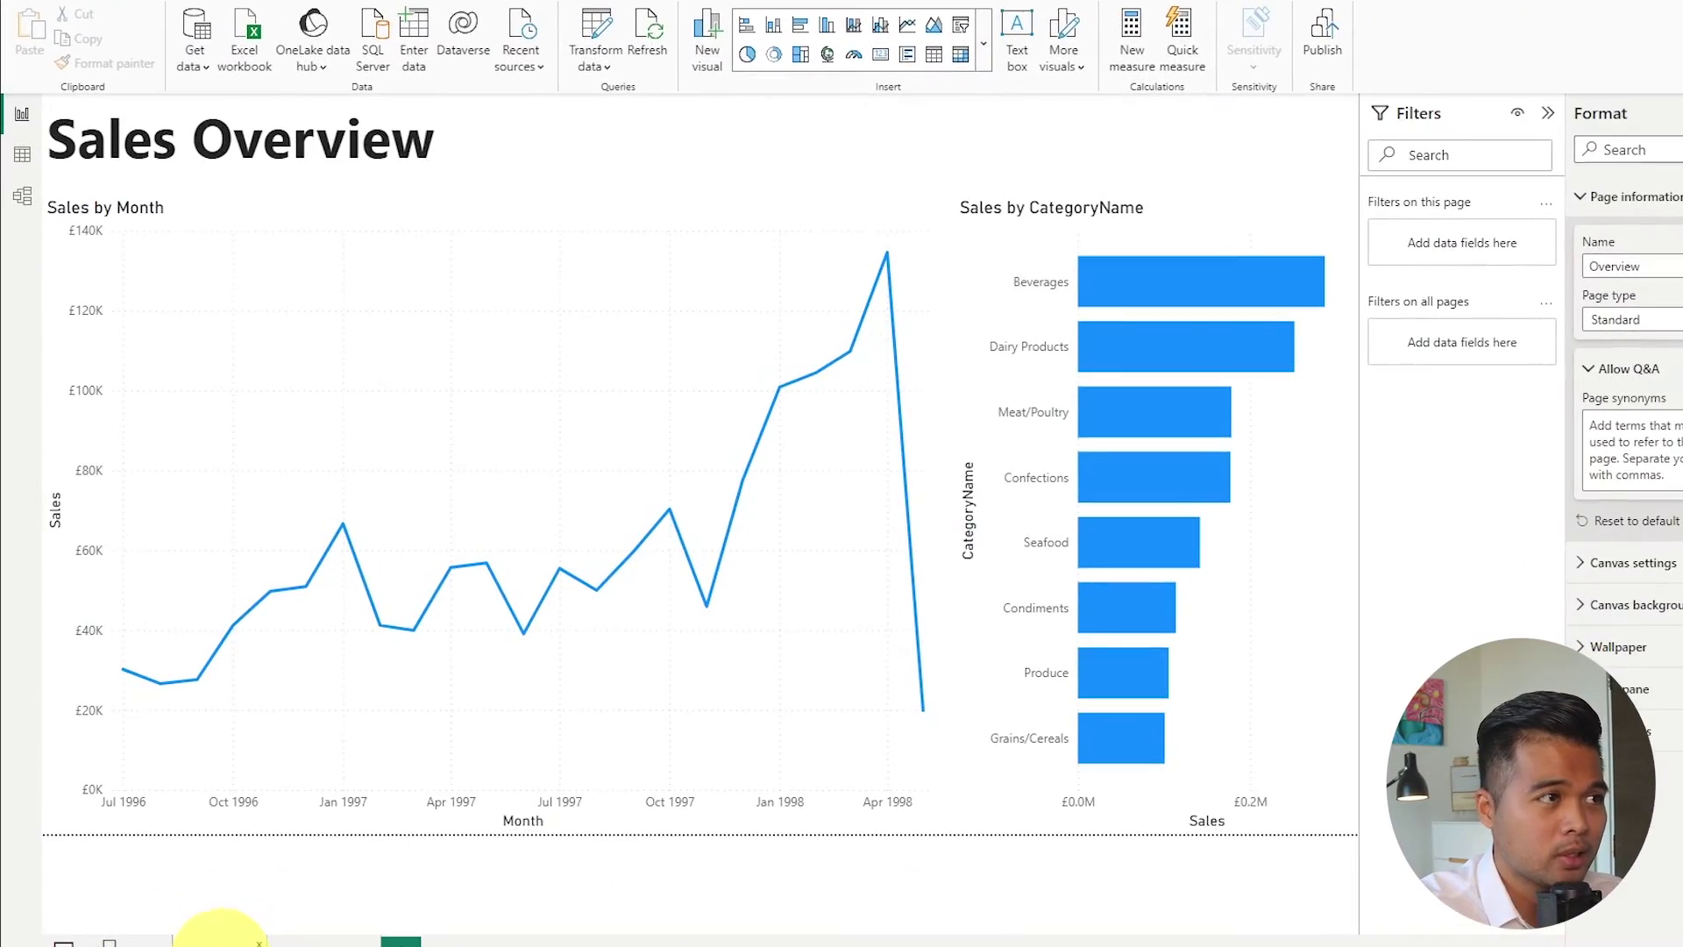
{"action": "left_click", "coordinate": [1105, 309]}
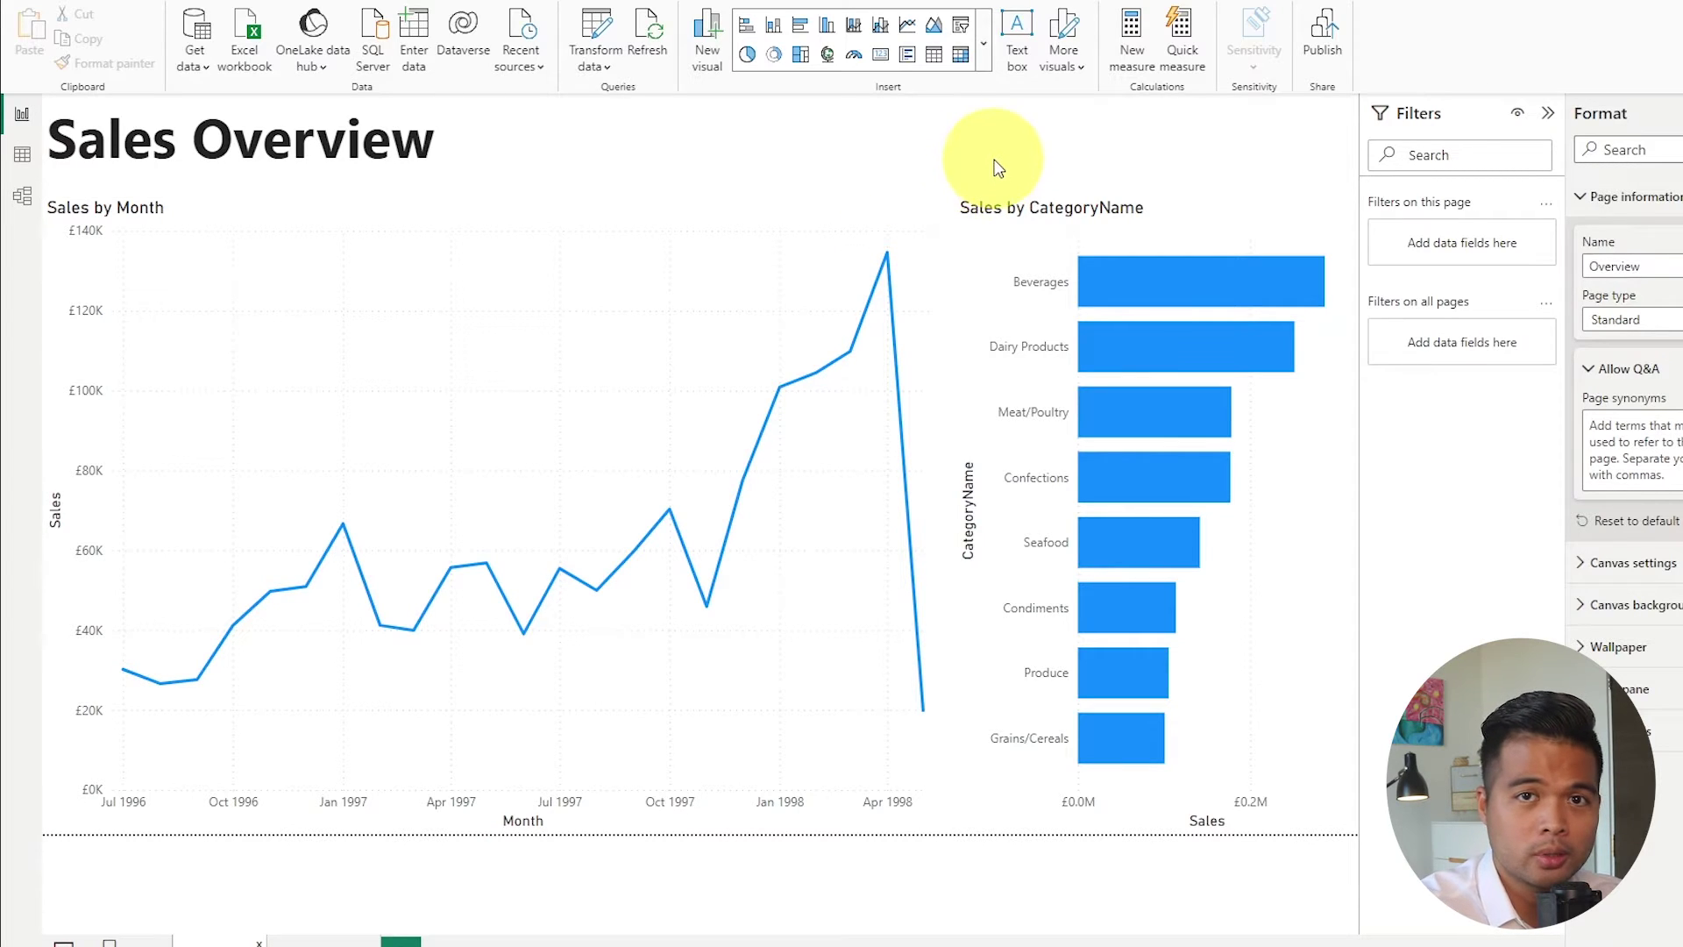
{"action": "right_click", "coordinate": [1135, 289]}
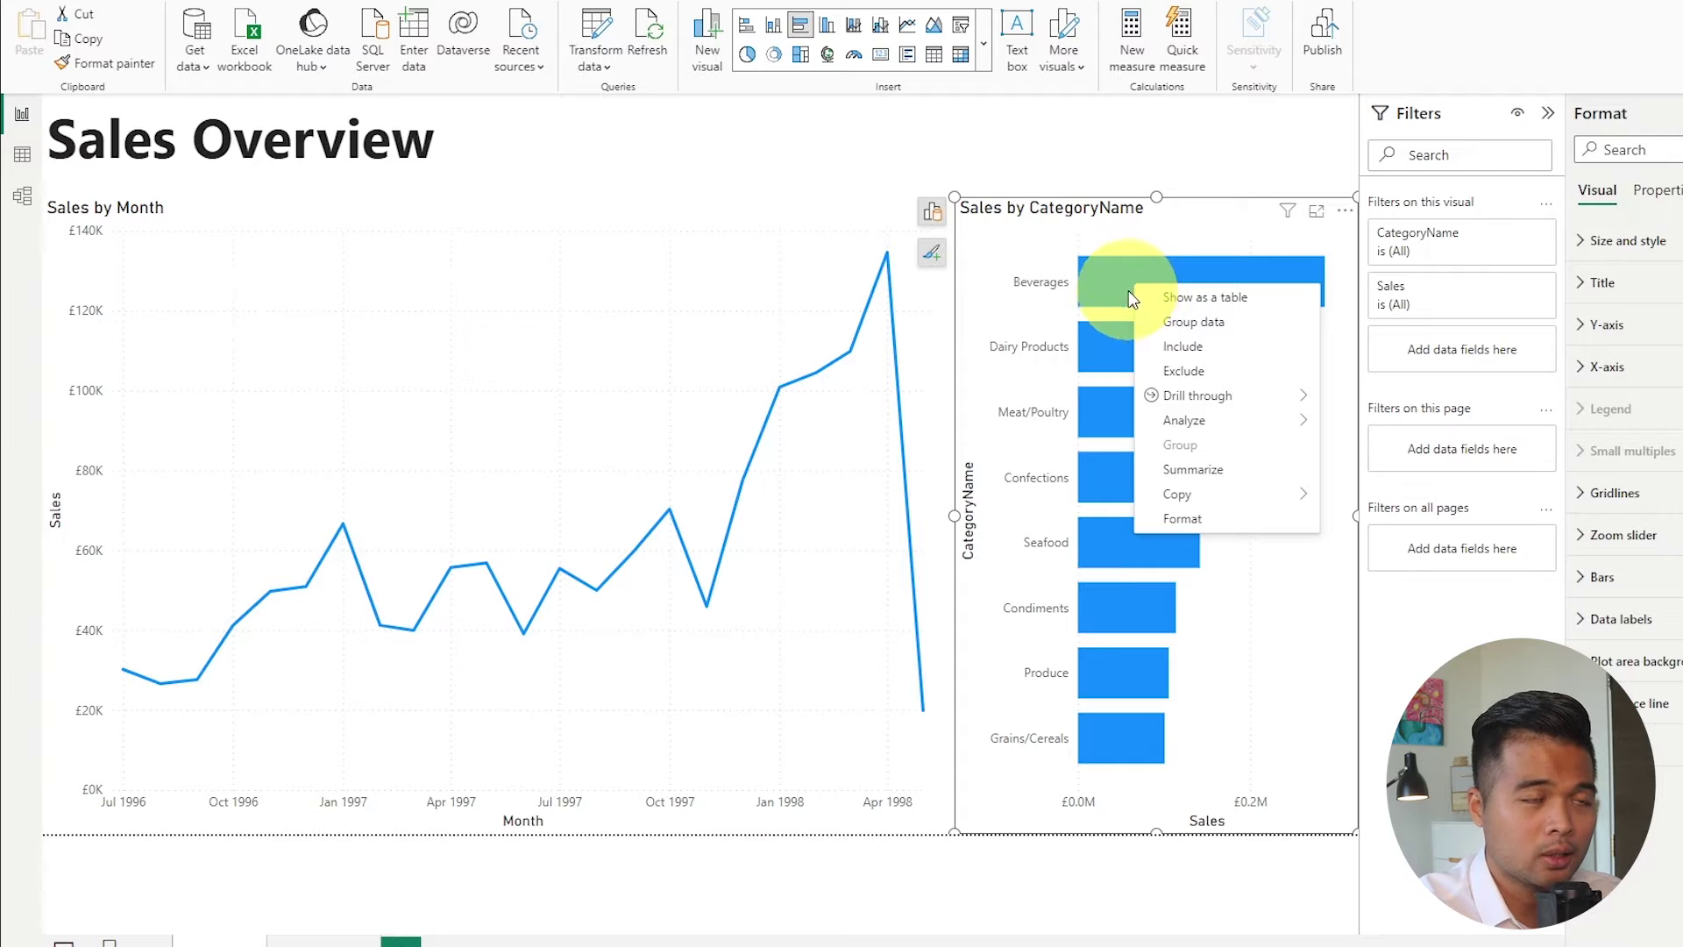
{"action": "mouse_move", "coordinate": [1255, 396]}
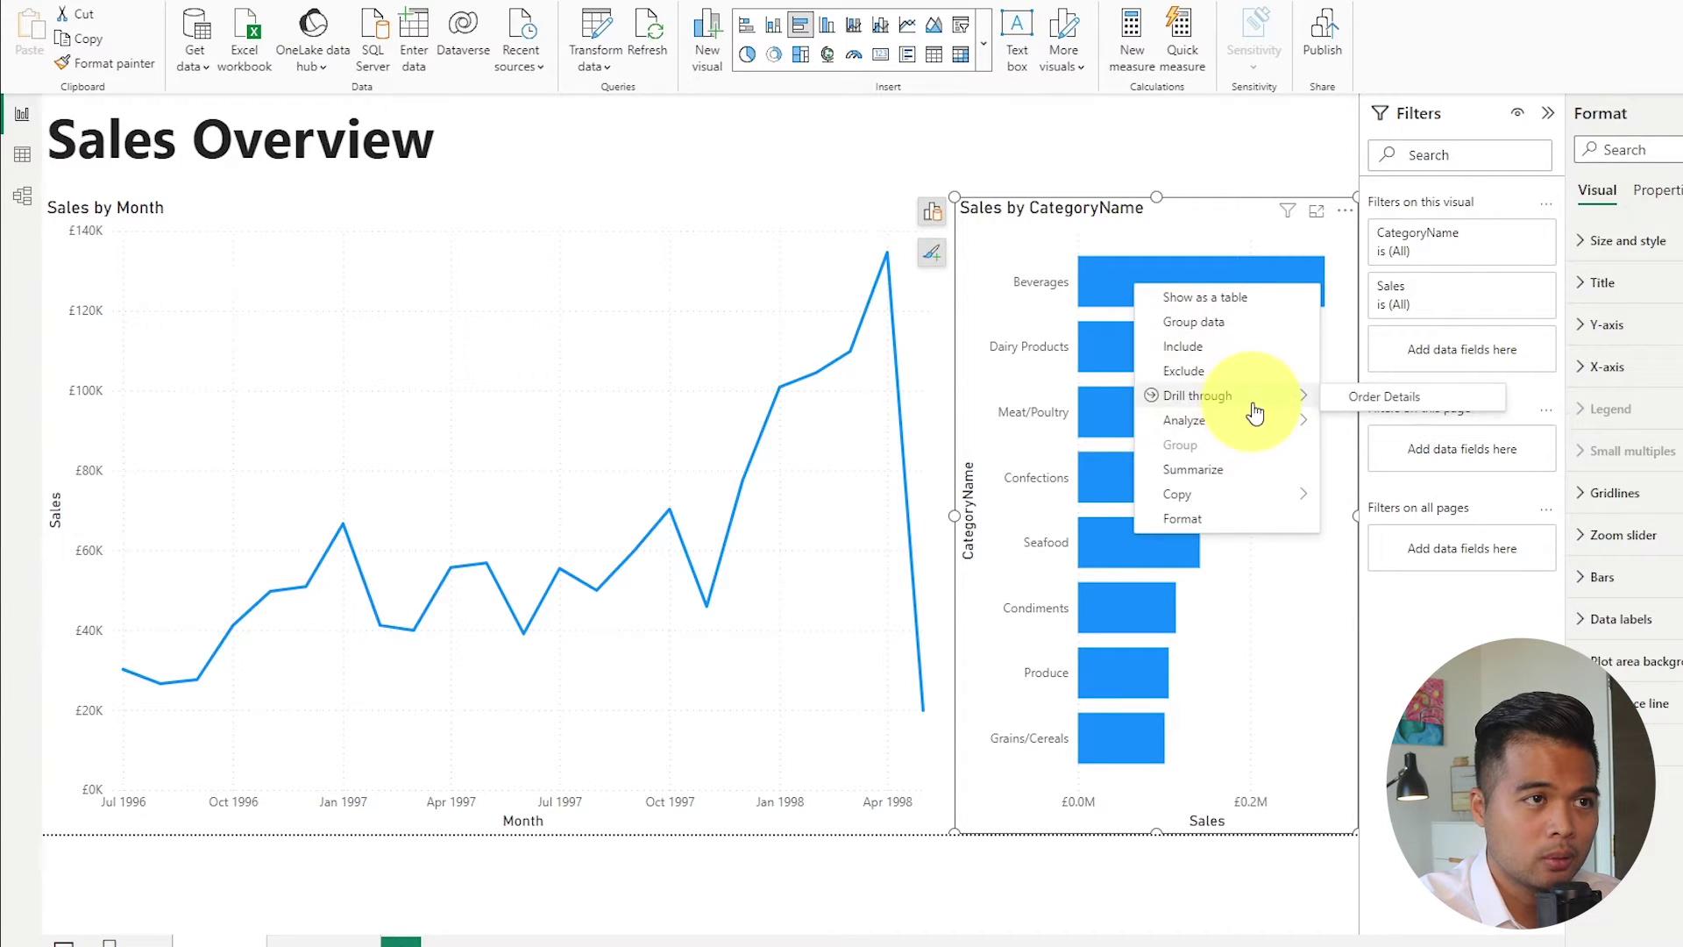
{"action": "left_click", "coordinate": [1364, 399]}
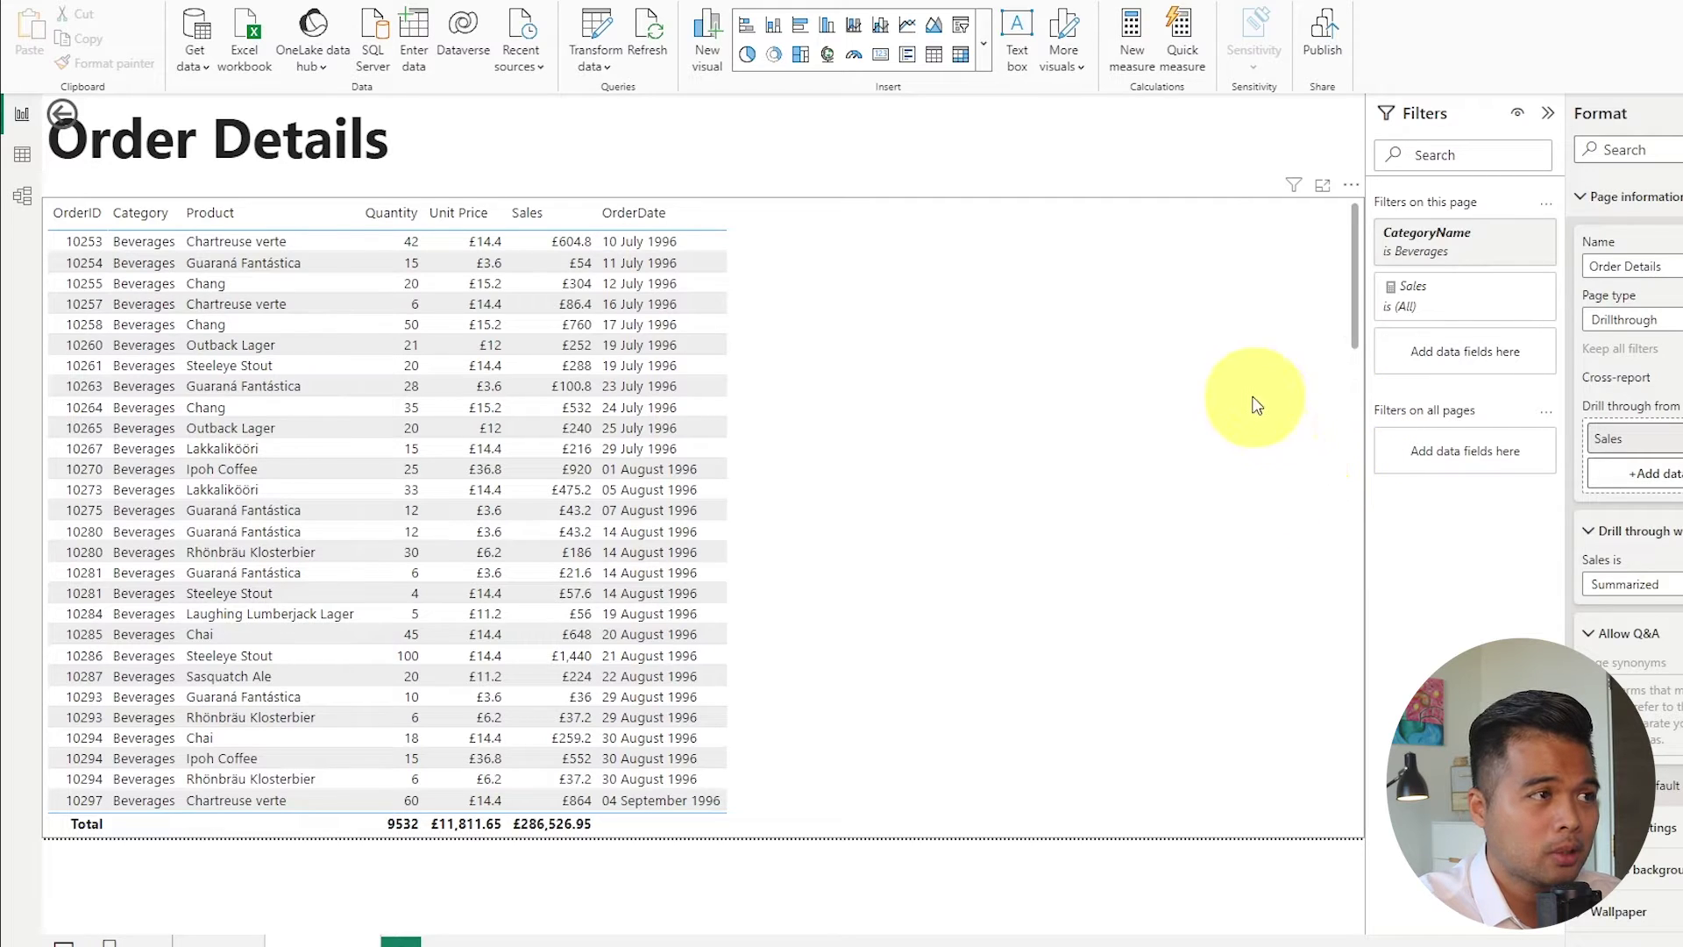
{"action": "scroll", "coordinate": [622, 407], "scroll_direction": "down", "scroll_amount": 5}
{"action": "scroll", "coordinate": [623, 406], "scroll_direction": "up", "scroll_amount": 5}
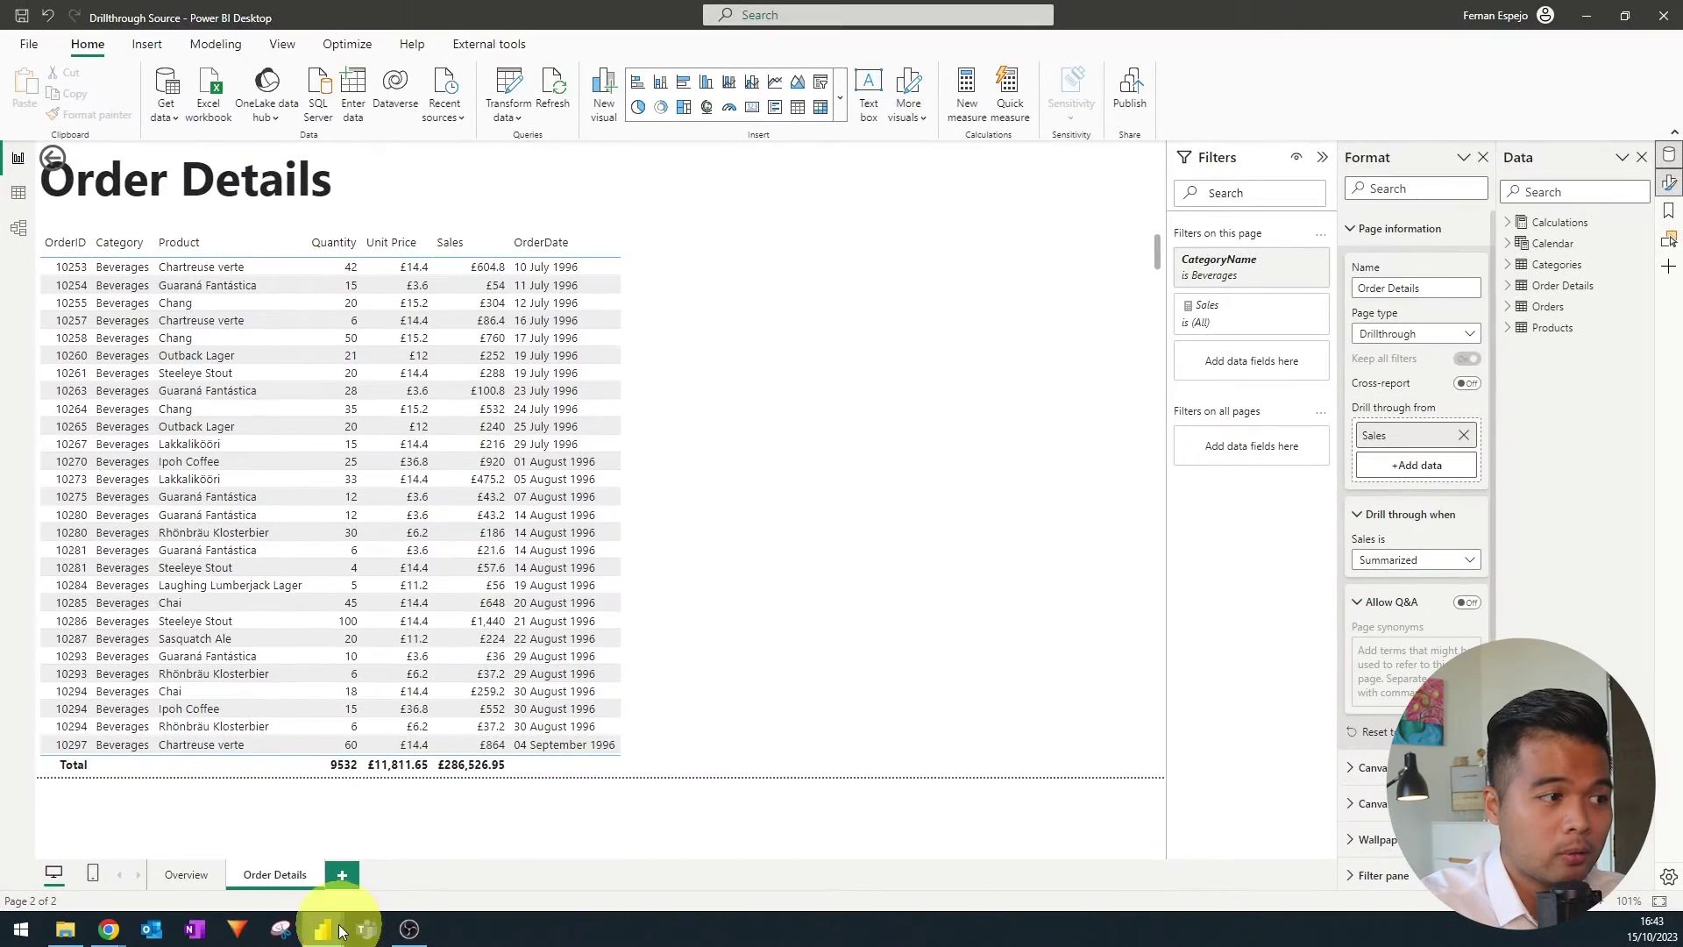
Return to the Overview page and inspect the January 1998 point in the Sales by Month chart
{"action": "mouse_move", "coordinate": [343, 931]}
{"action": "left_click", "coordinate": [402, 860]}
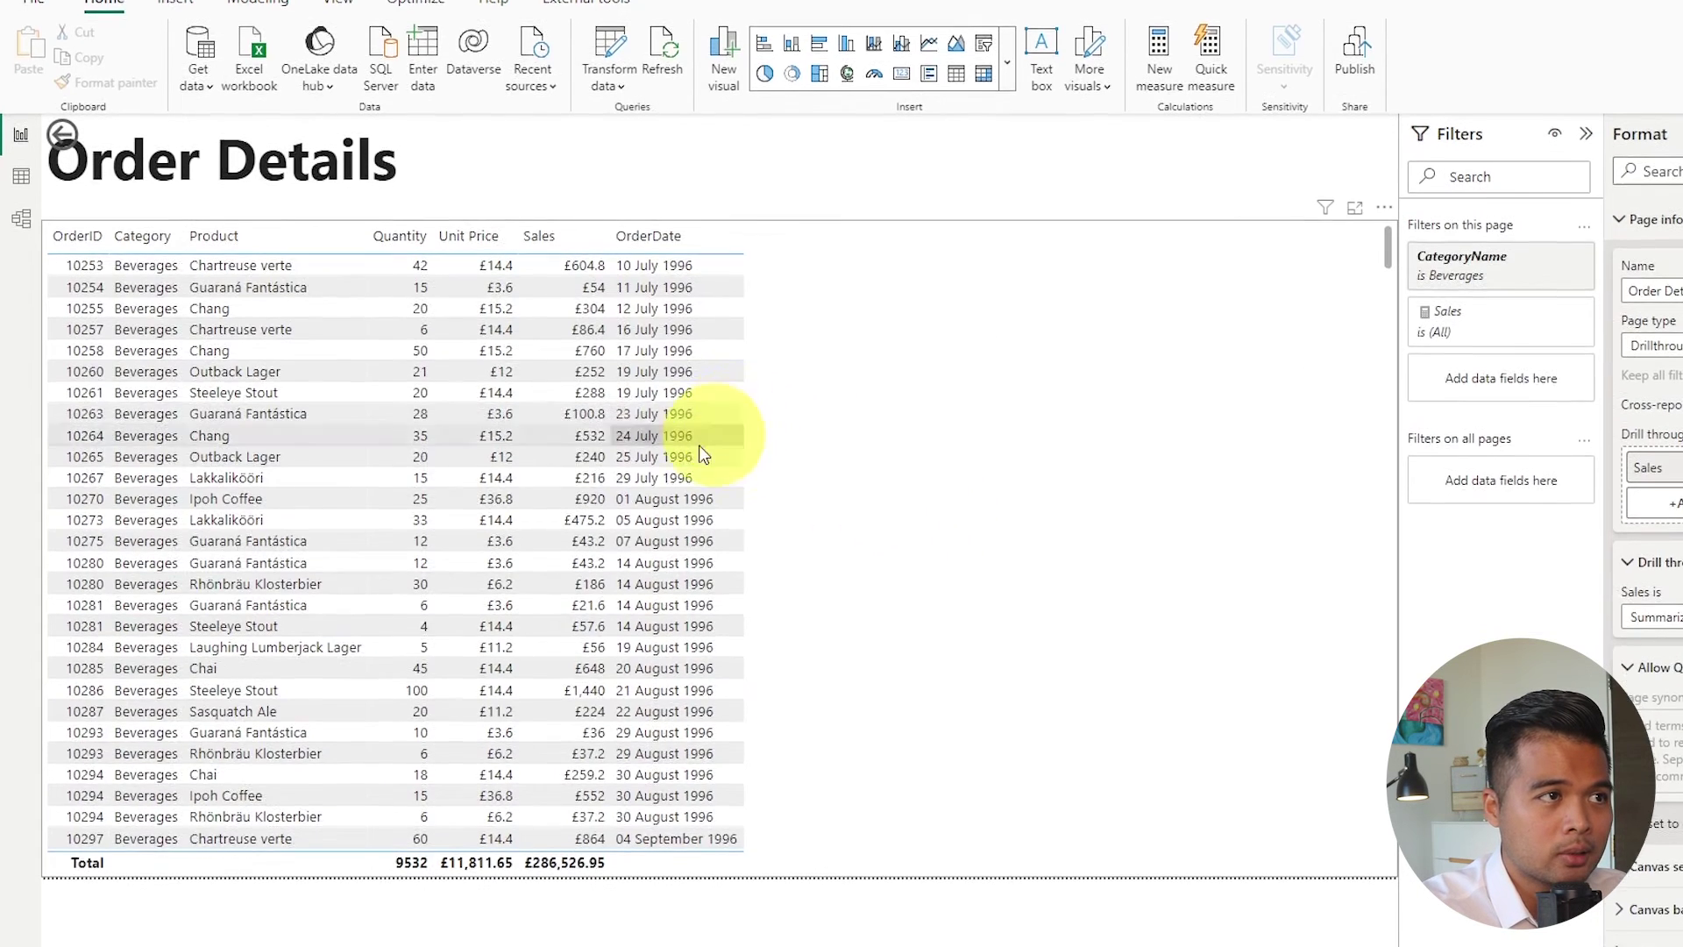
{"action": "left_click", "coordinate": [224, 905]}
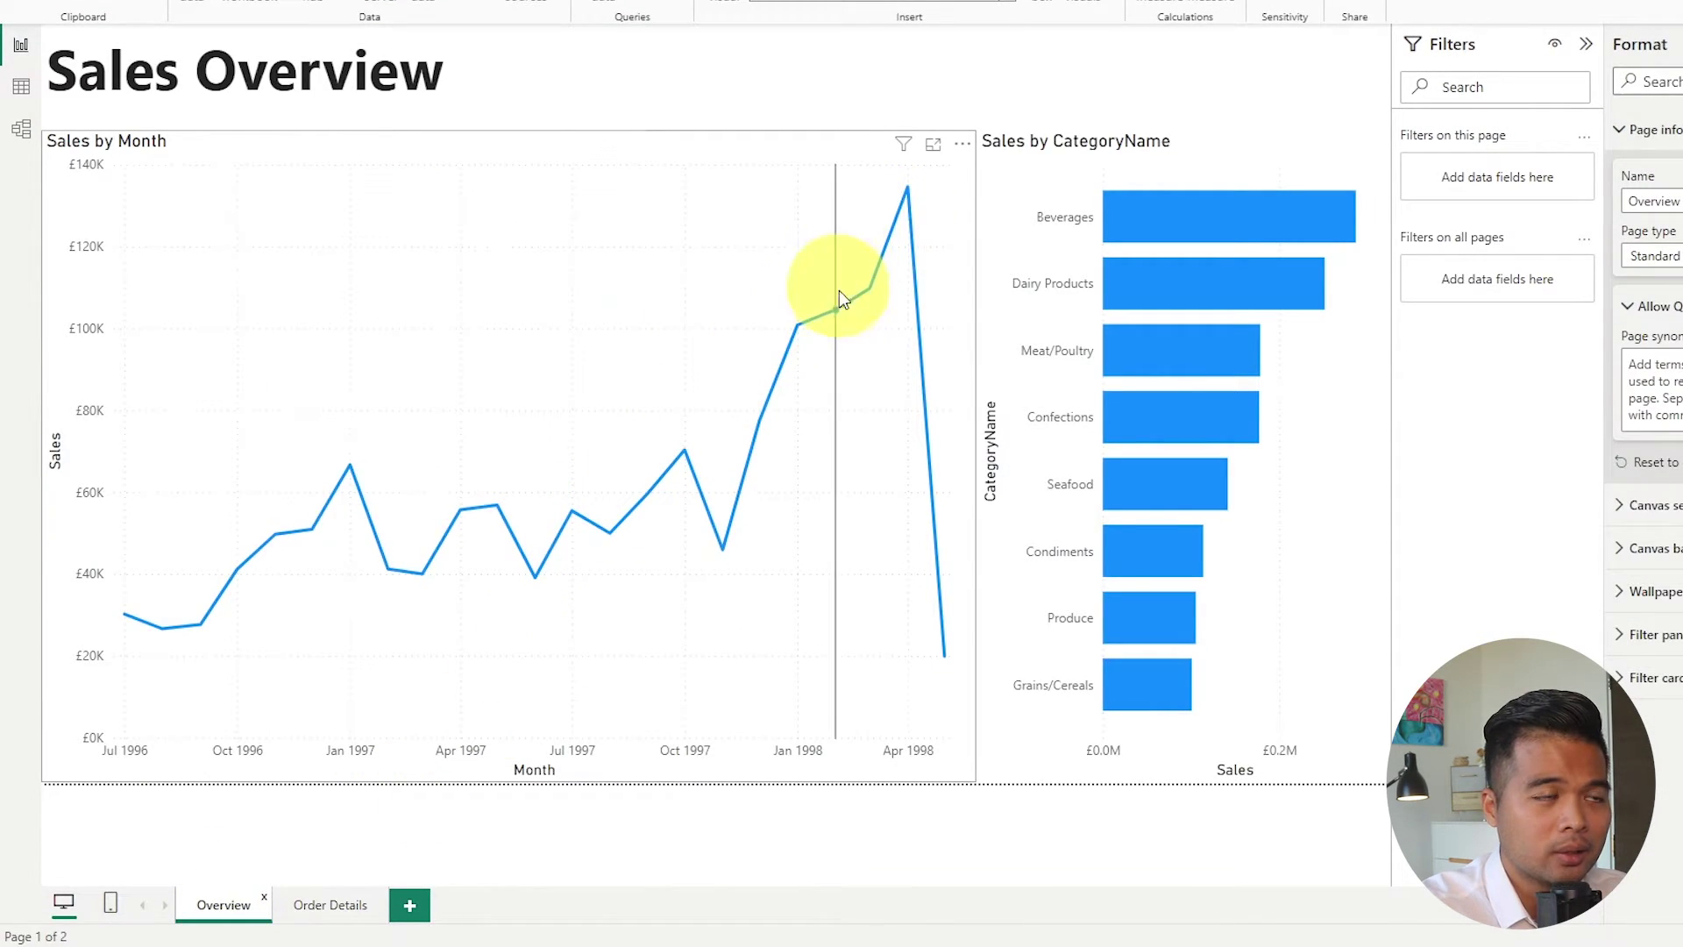
{"action": "mouse_move", "coordinate": [802, 331]}
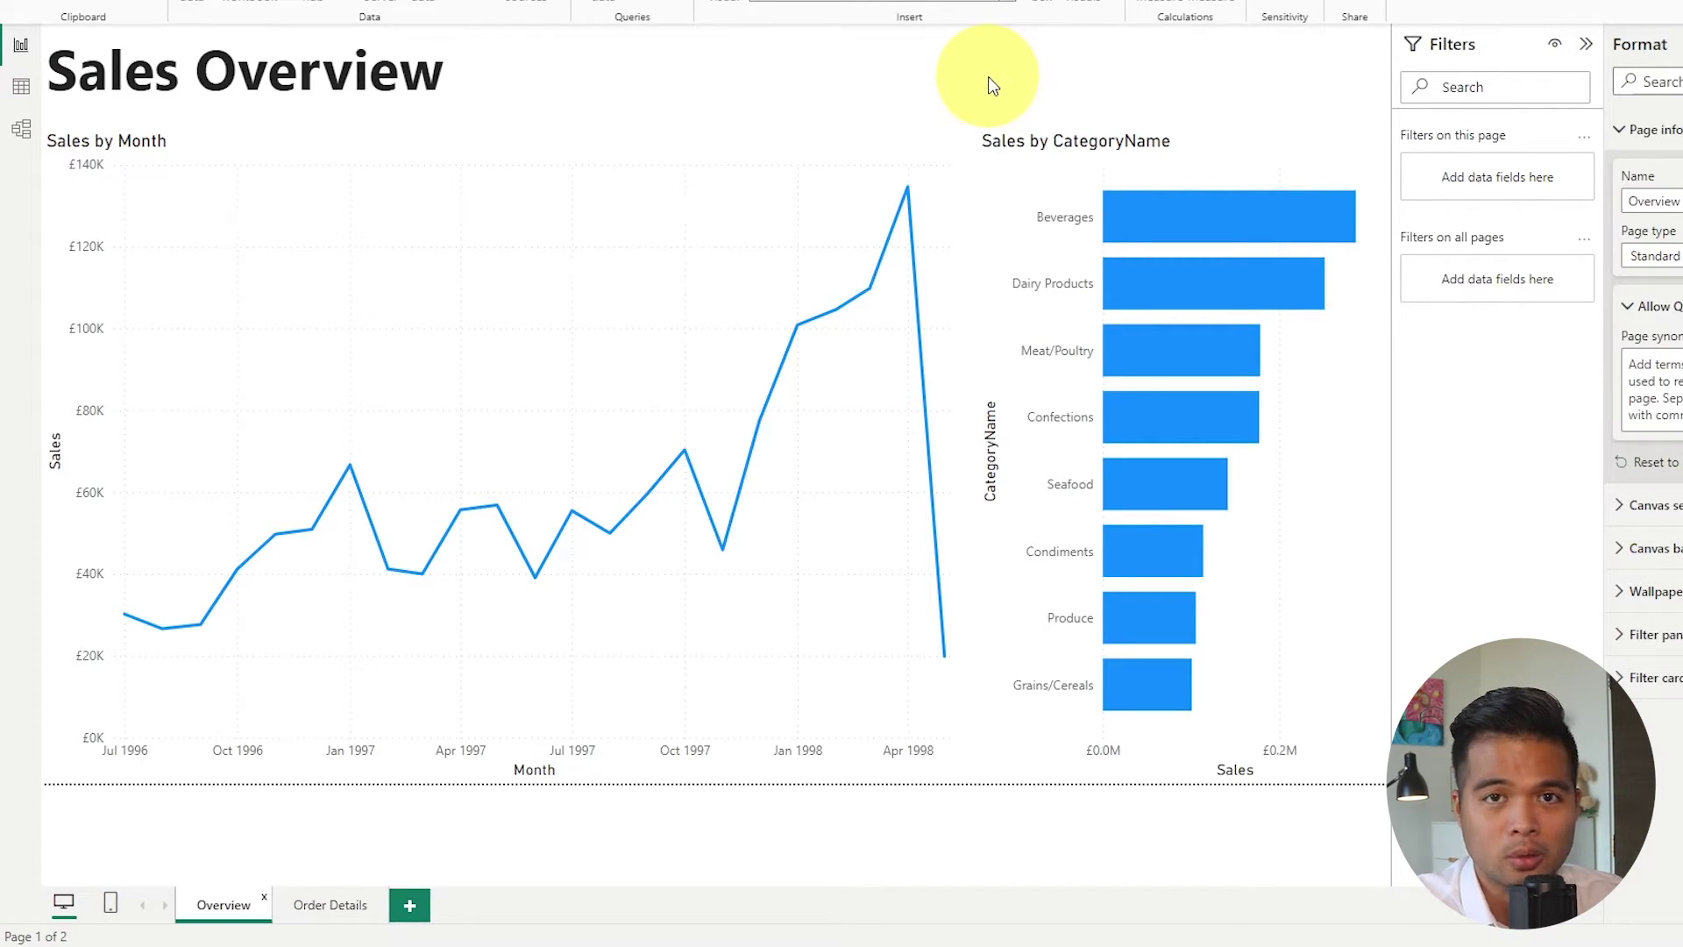
{"action": "left_click", "coordinate": [40, 50]}
{"action": "left_click", "coordinate": [124, 373]}
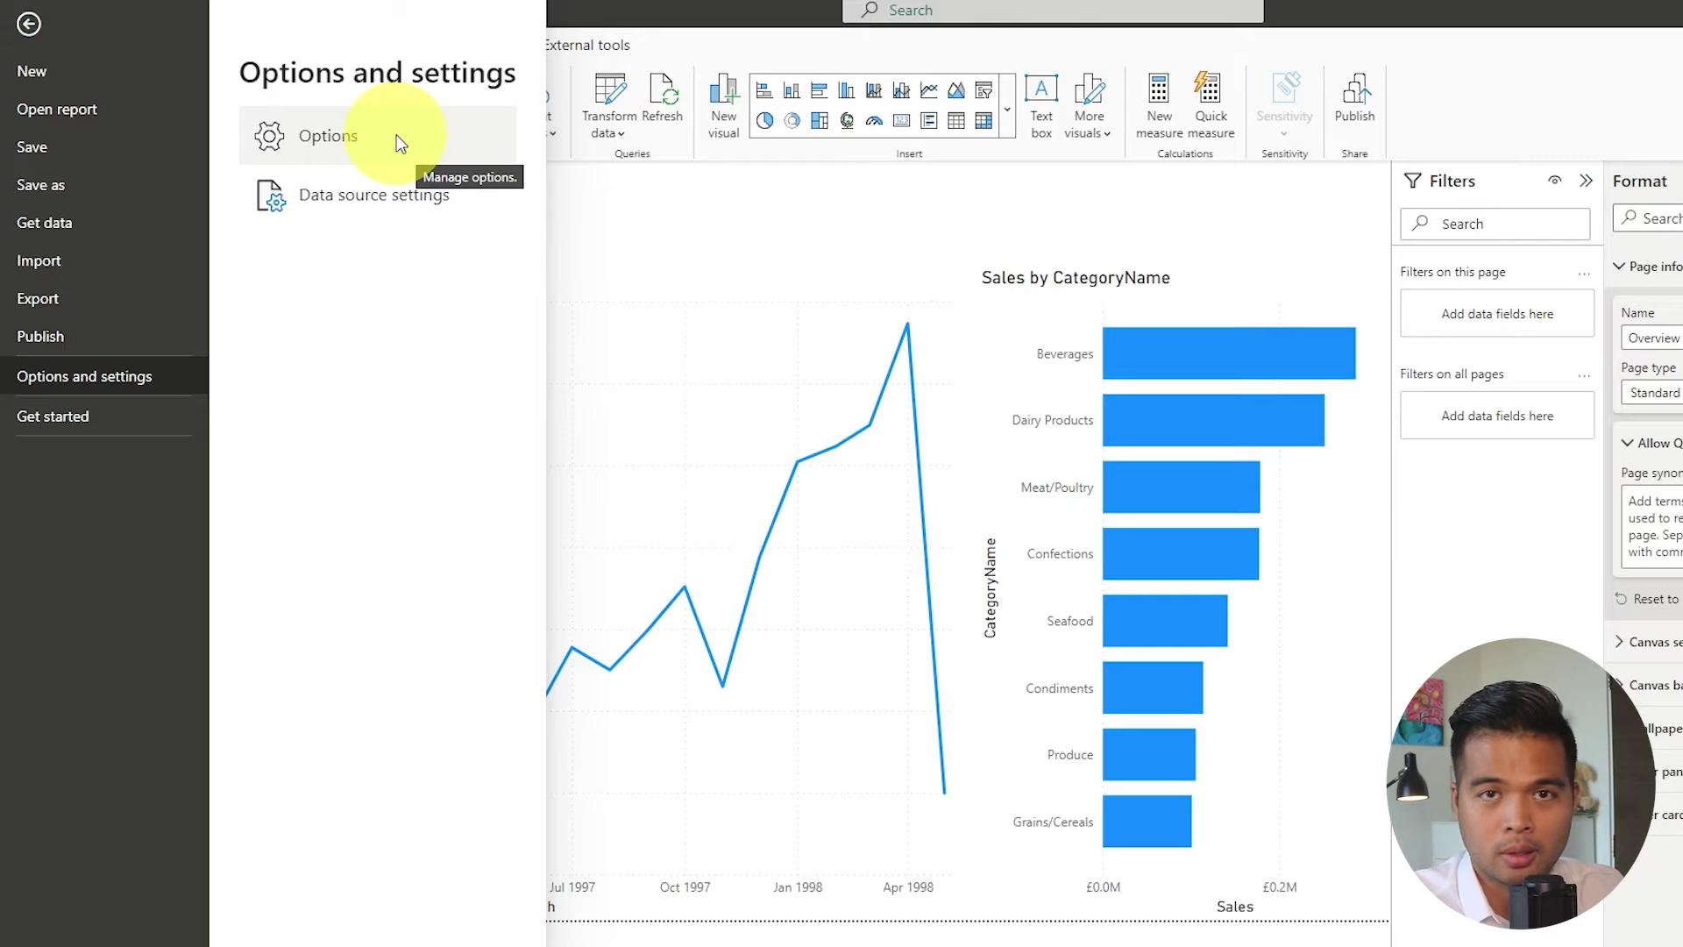
{"action": "left_click", "coordinate": [605, 206]}
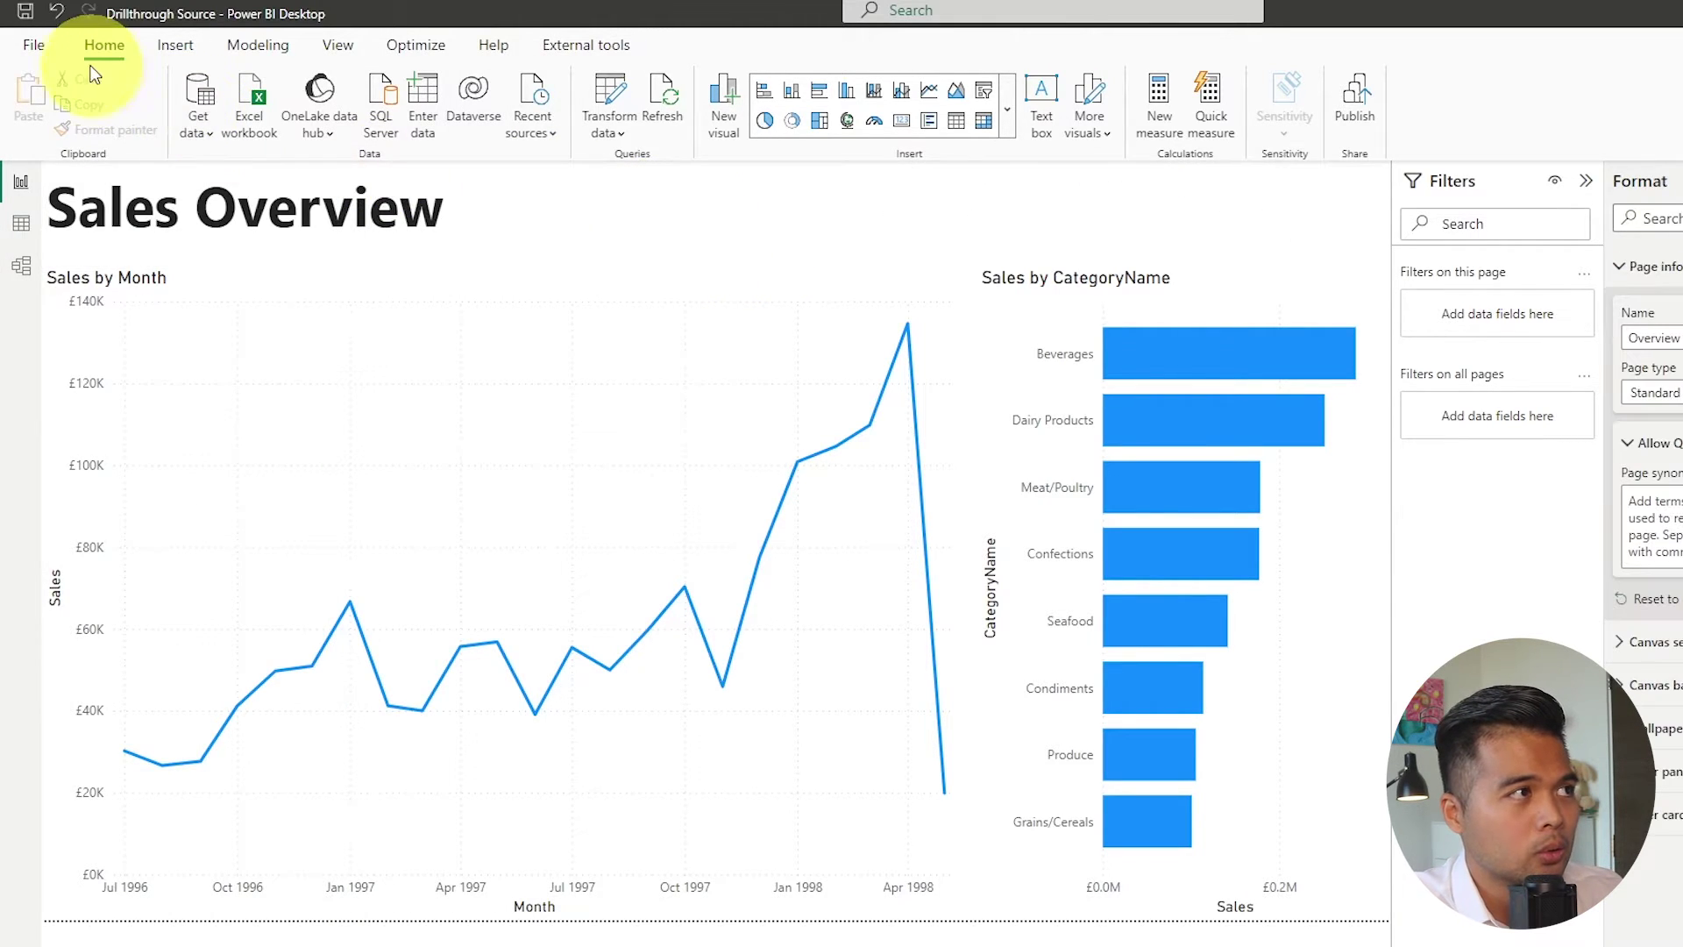
Check the Cross-report drillthrough option in the current file's report settings and accept the options
{"action": "left_click", "coordinate": [35, 44]}
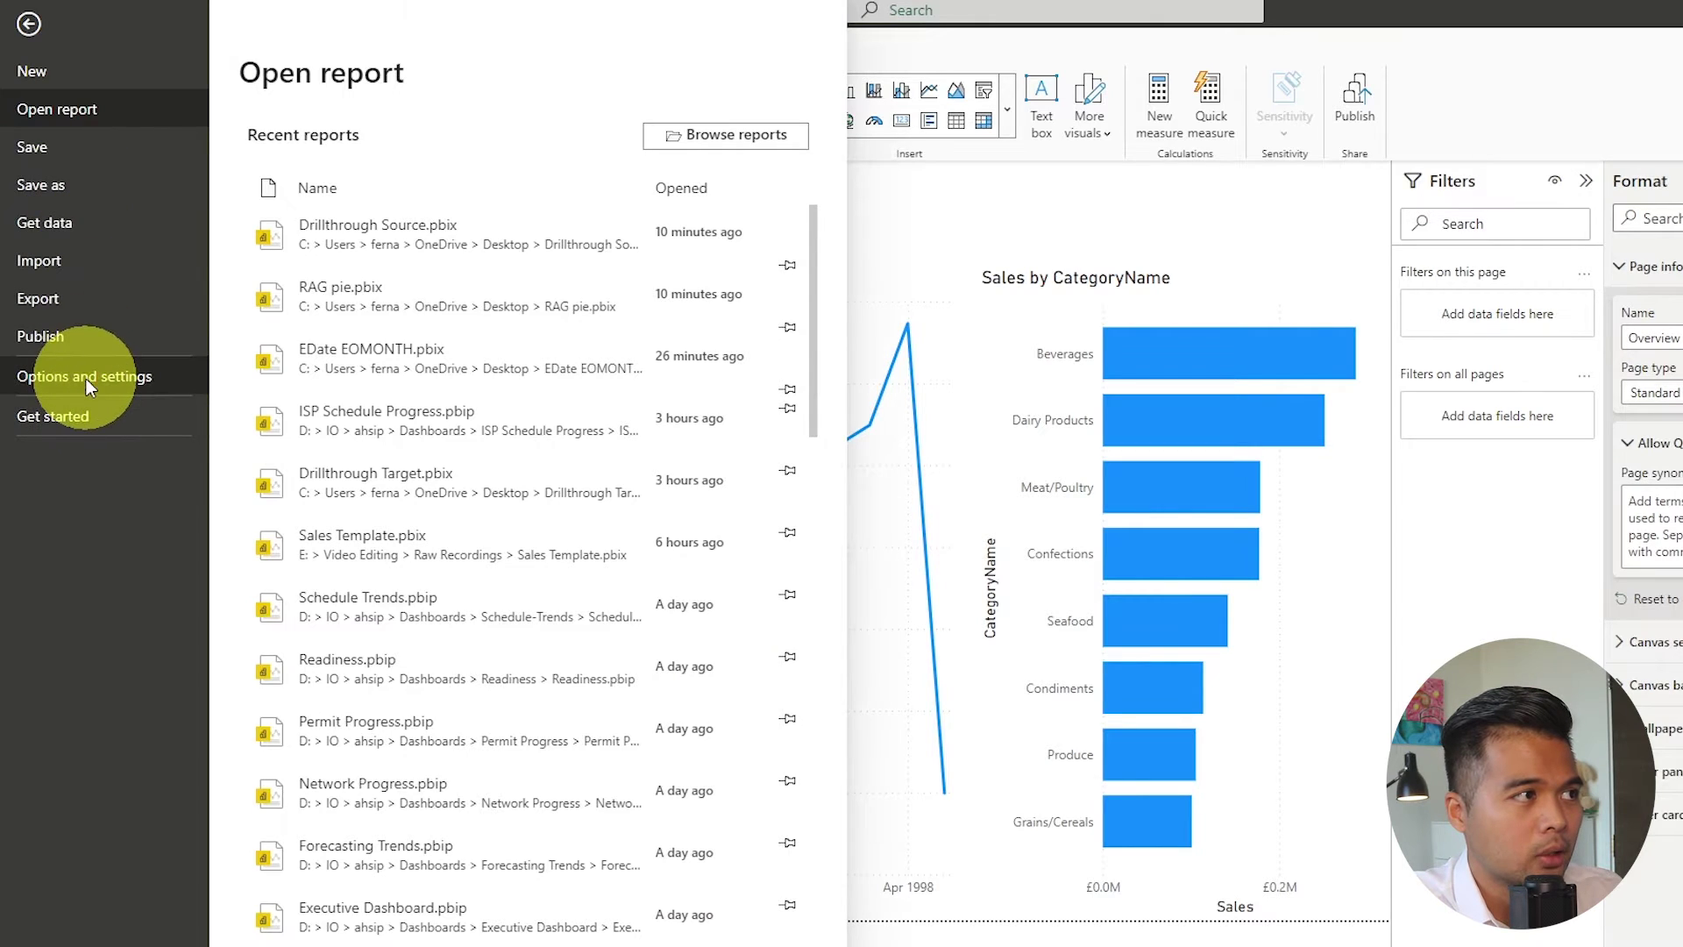
{"action": "left_click", "coordinate": [86, 379]}
{"action": "left_click", "coordinate": [361, 146]}
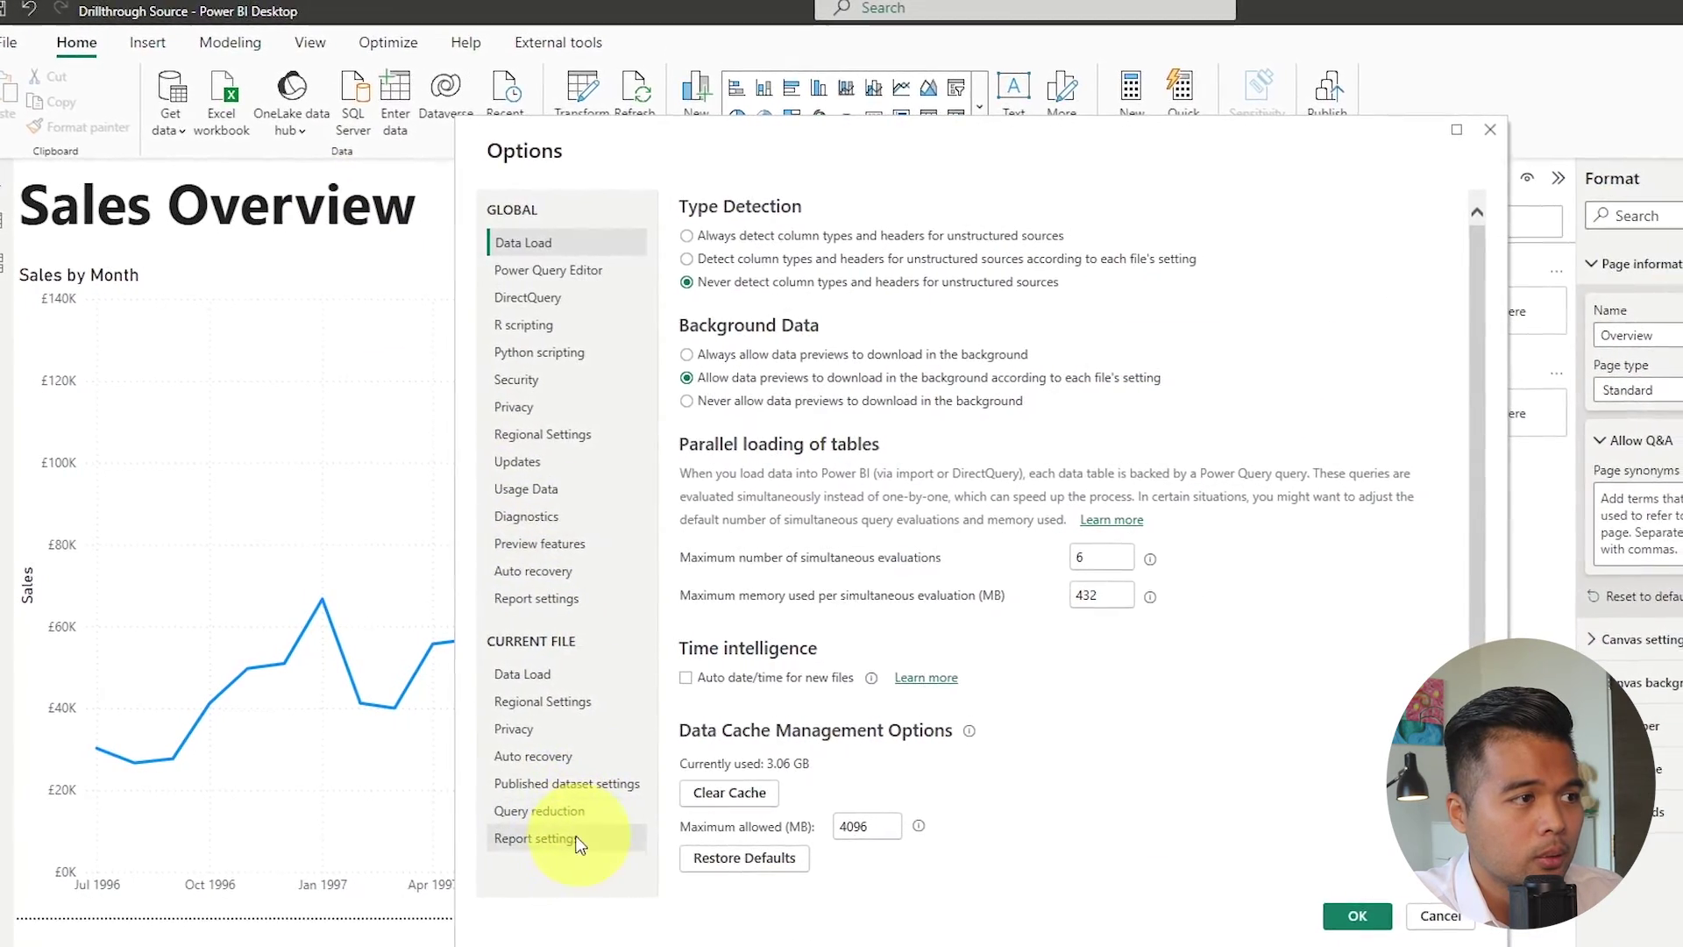
{"action": "left_click", "coordinate": [556, 837]}
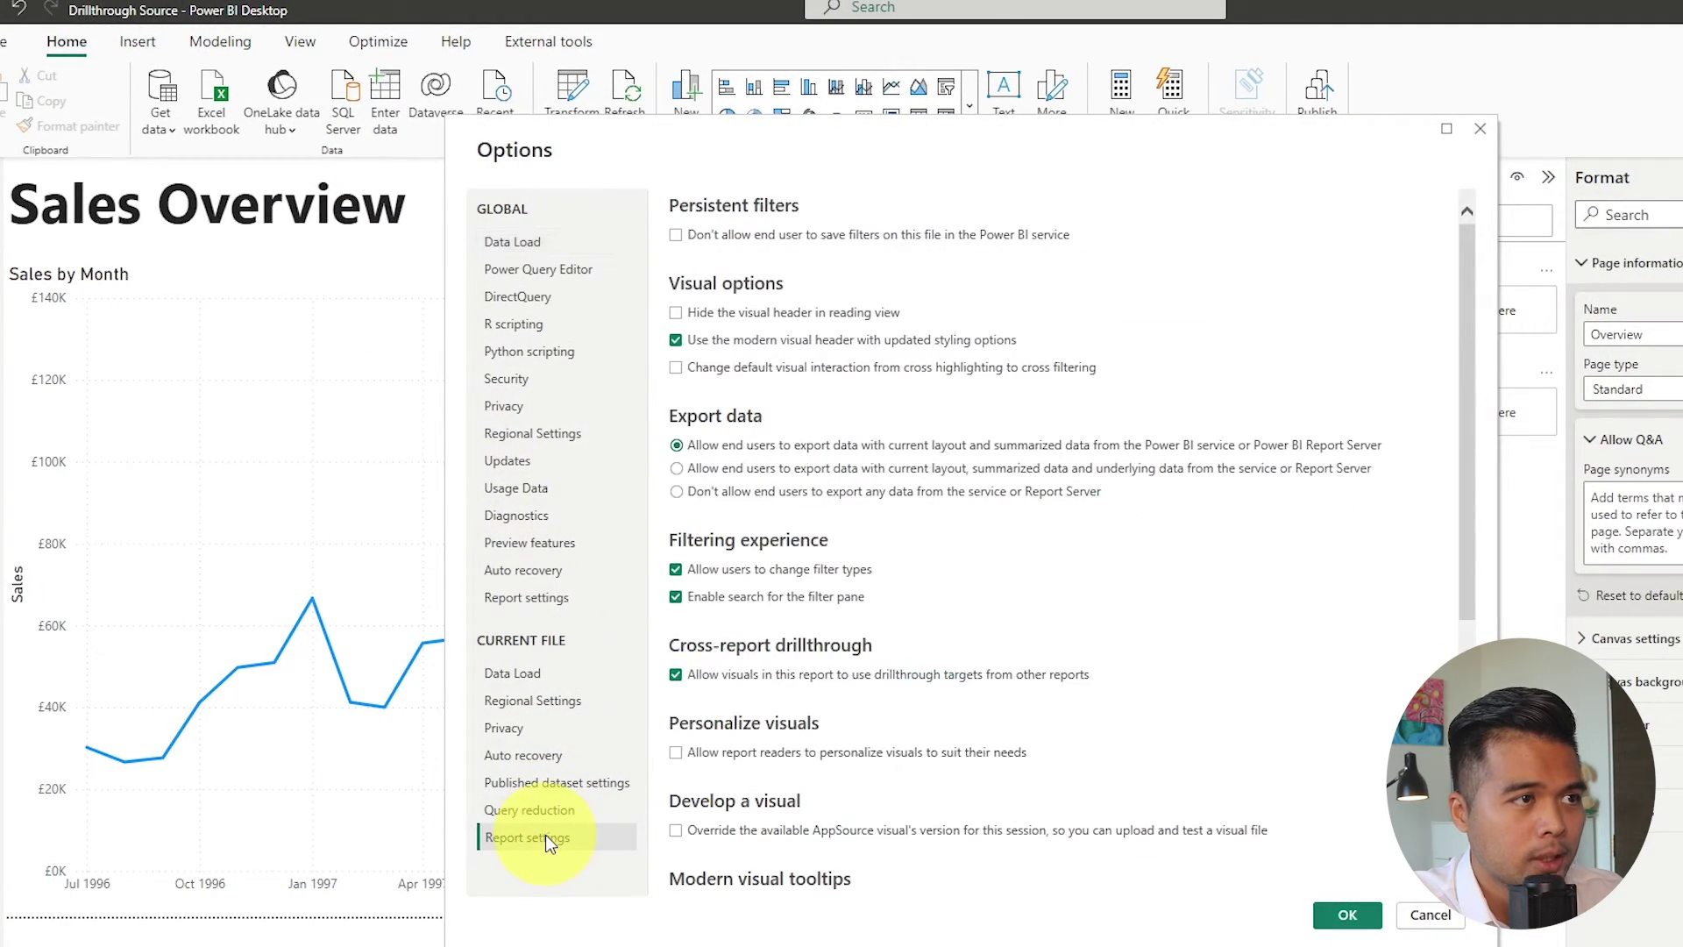
{"action": "scroll", "coordinate": [896, 456], "scroll_direction": "down", "scroll_amount": 4}
{"action": "scroll", "coordinate": [851, 461], "scroll_direction": "up", "scroll_amount": 2}
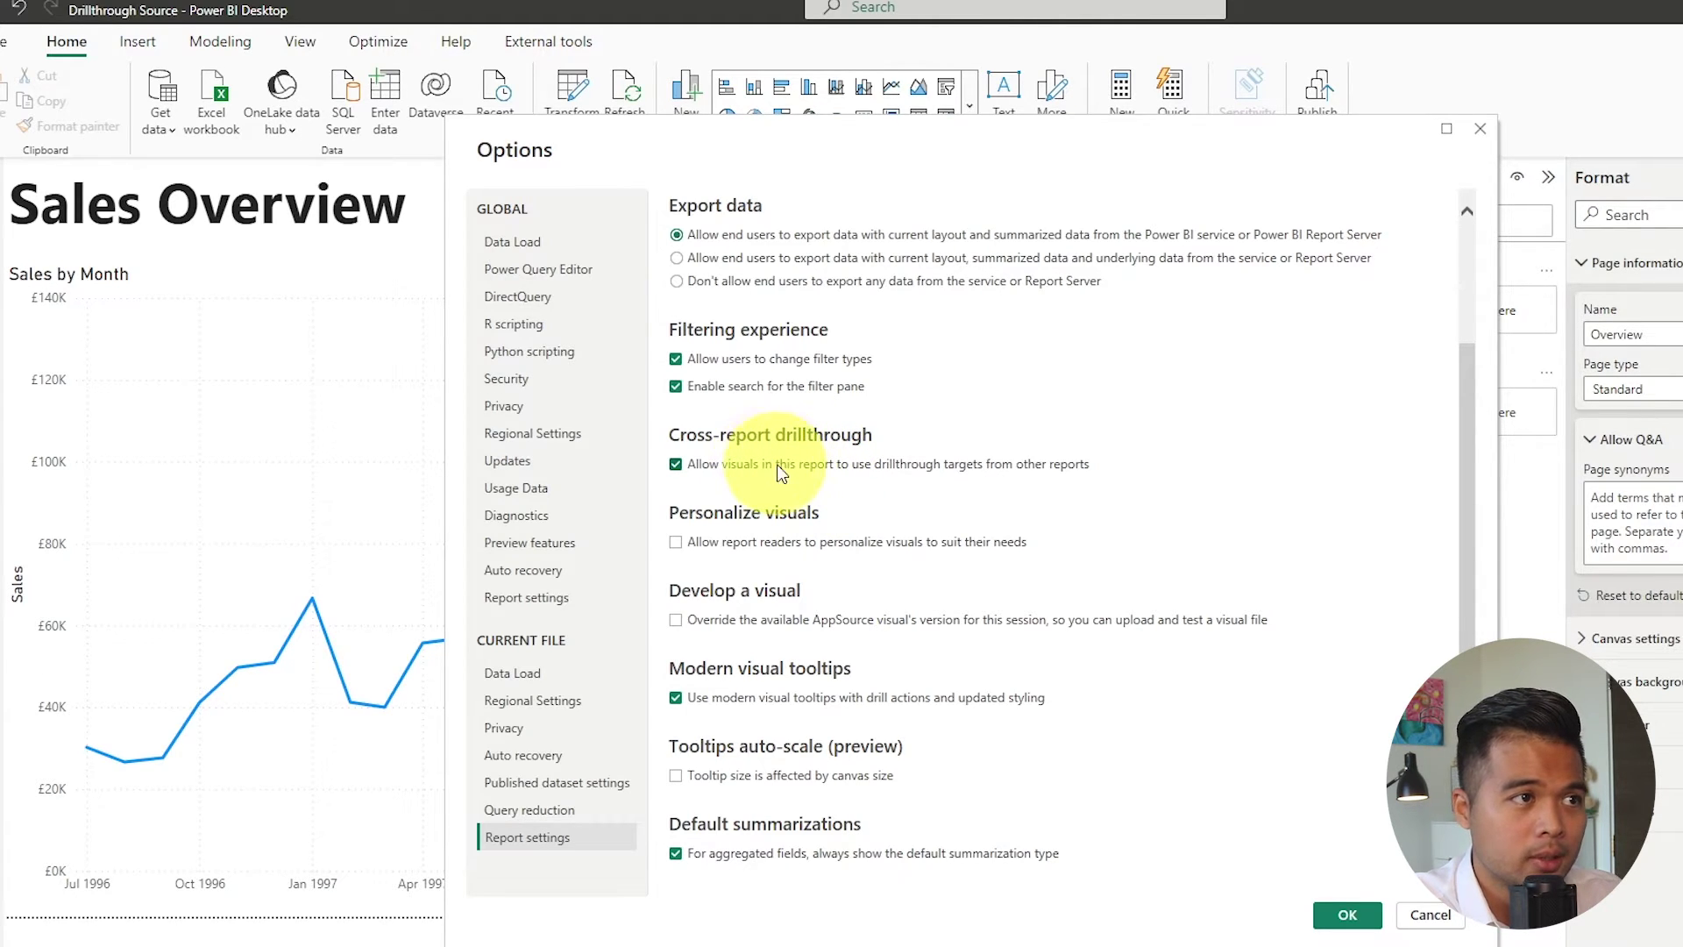
{"action": "left_click", "coordinate": [1347, 915]}
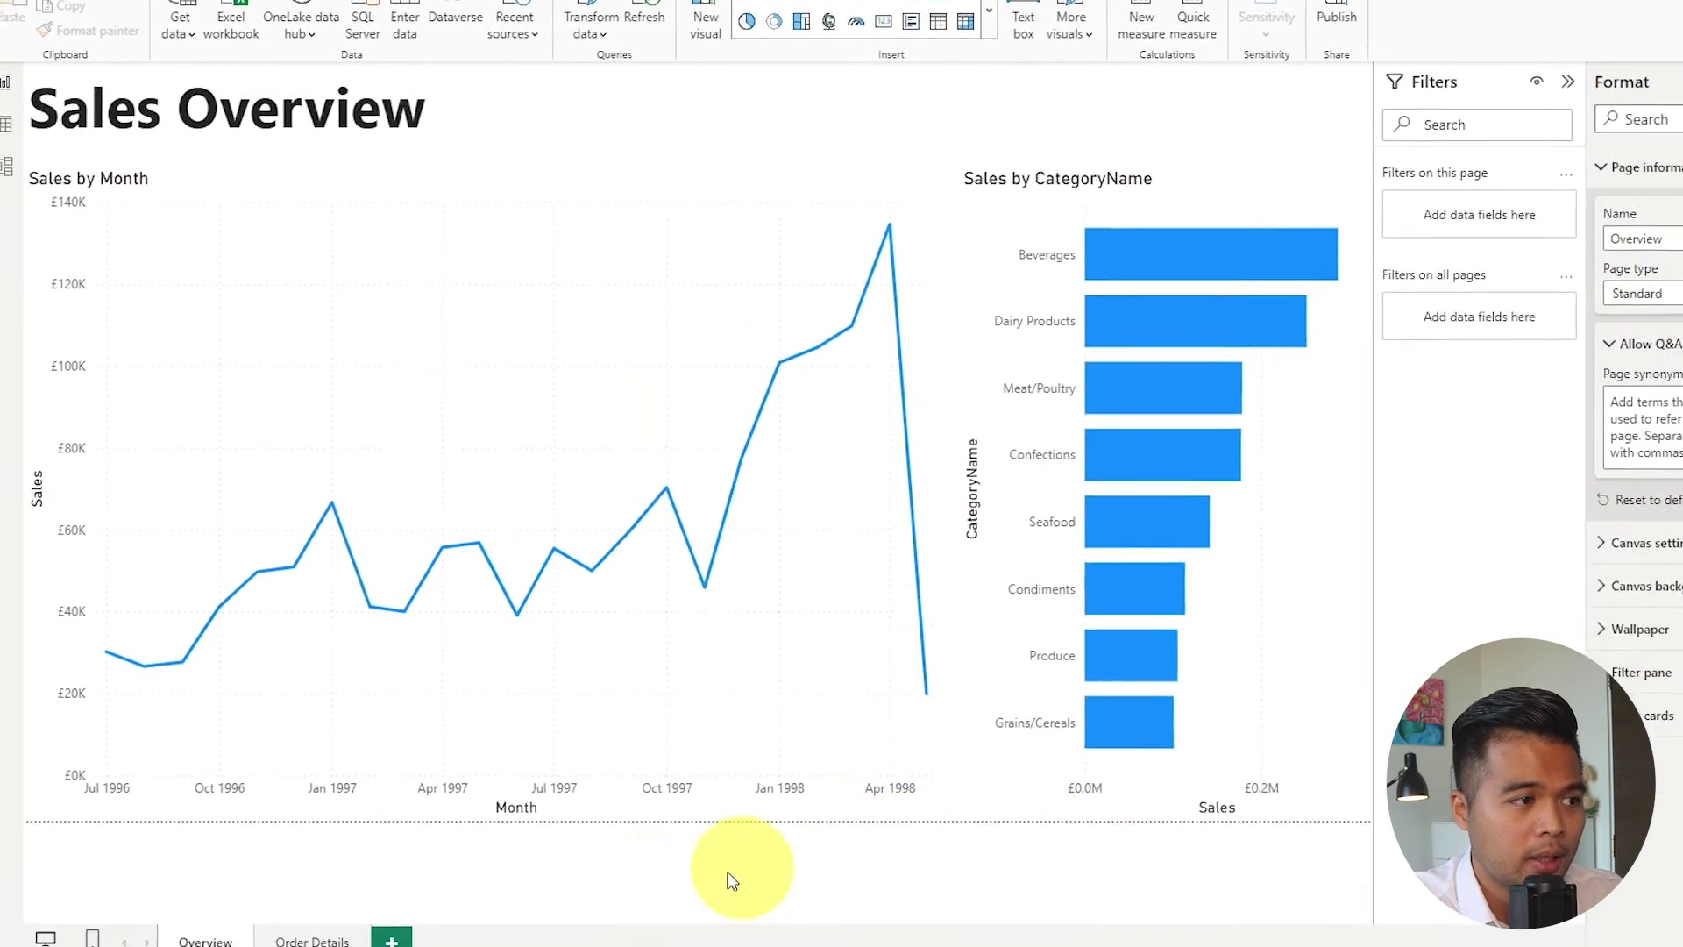
Switch to the Drillthrough Target report with the Products Analysis page
{"action": "mouse_move", "coordinate": [399, 931]}
{"action": "left_click", "coordinate": [496, 849]}
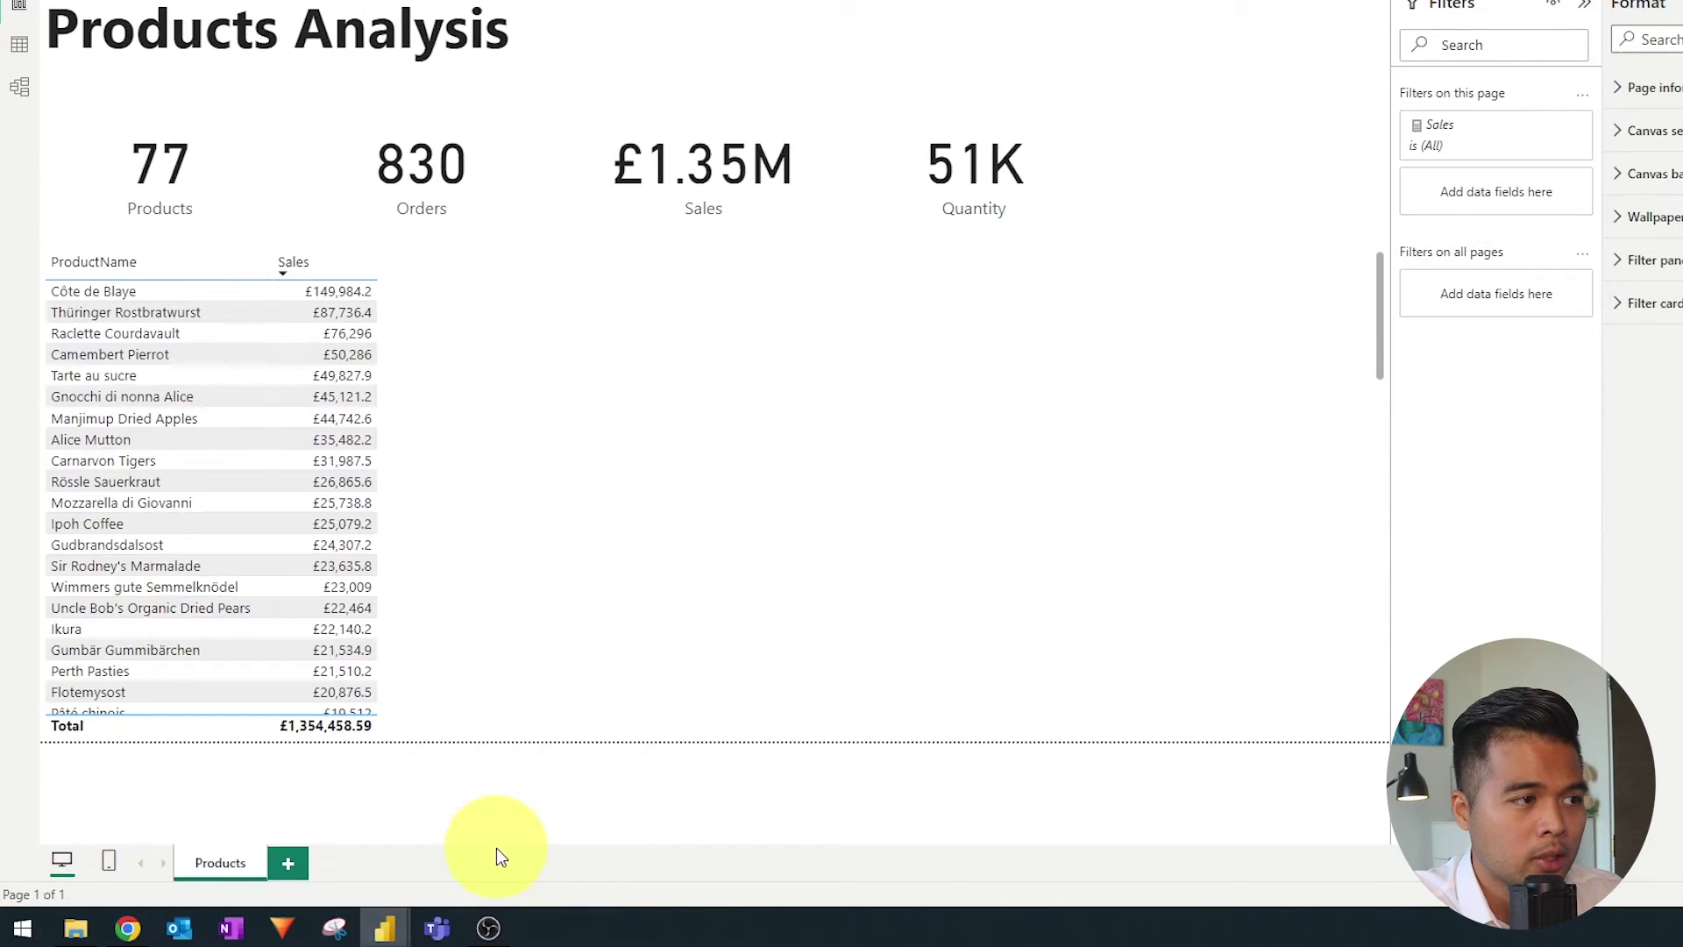
{"action": "left_click", "coordinate": [30, 51]}
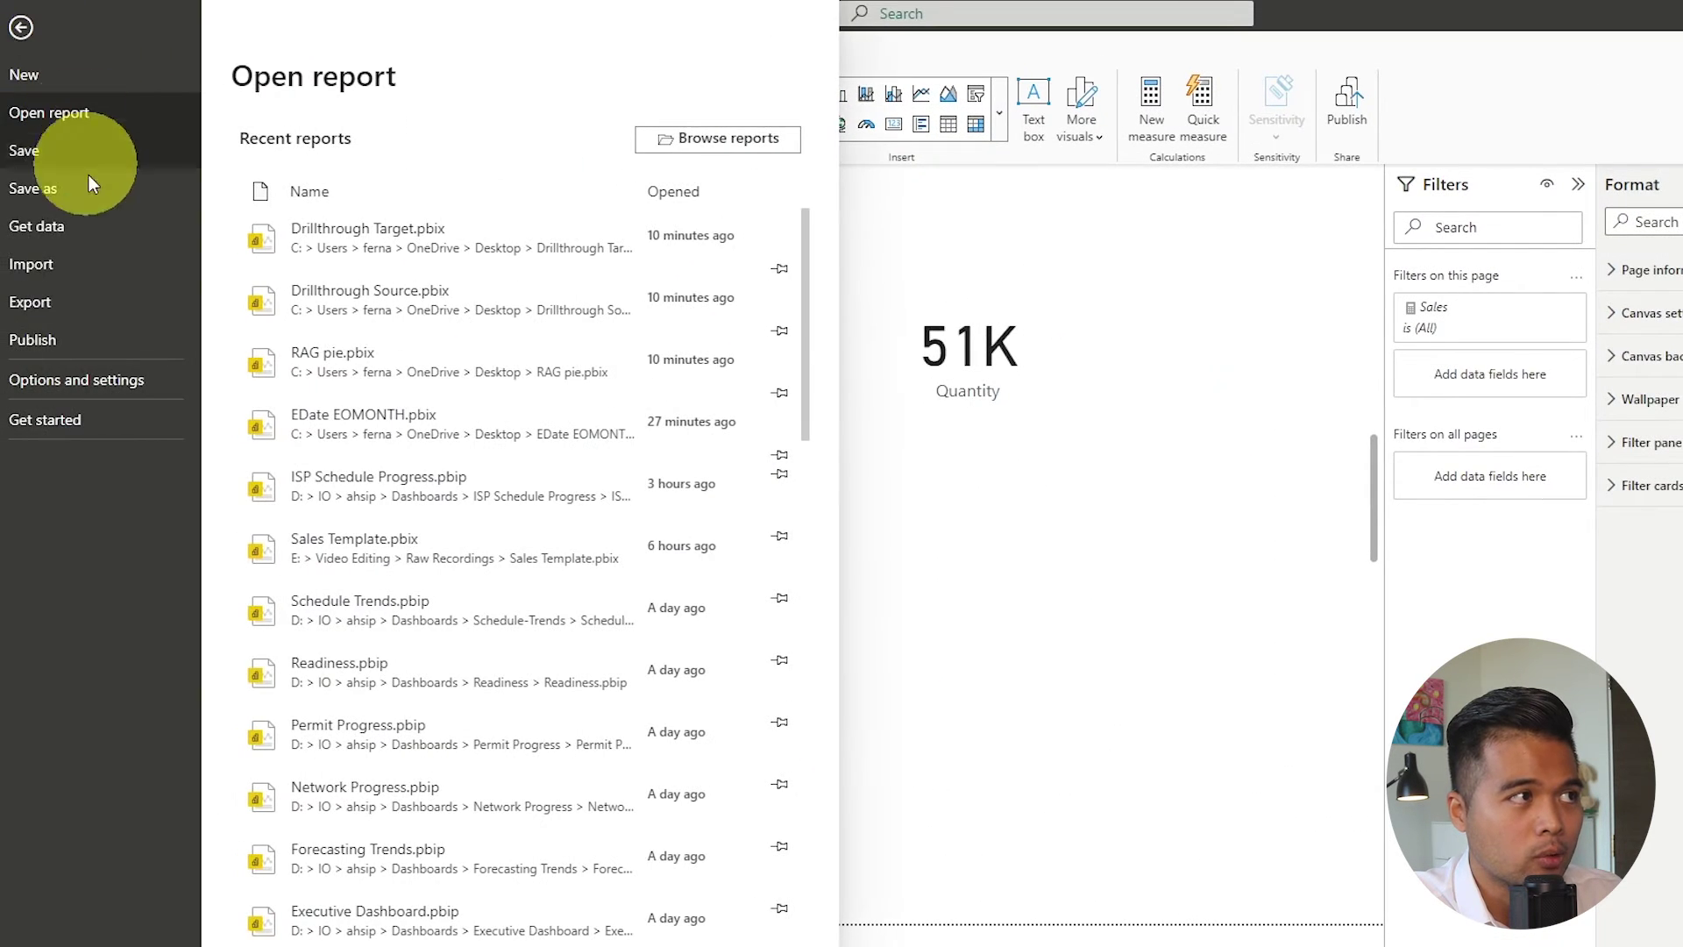
{"action": "left_click", "coordinate": [118, 381]}
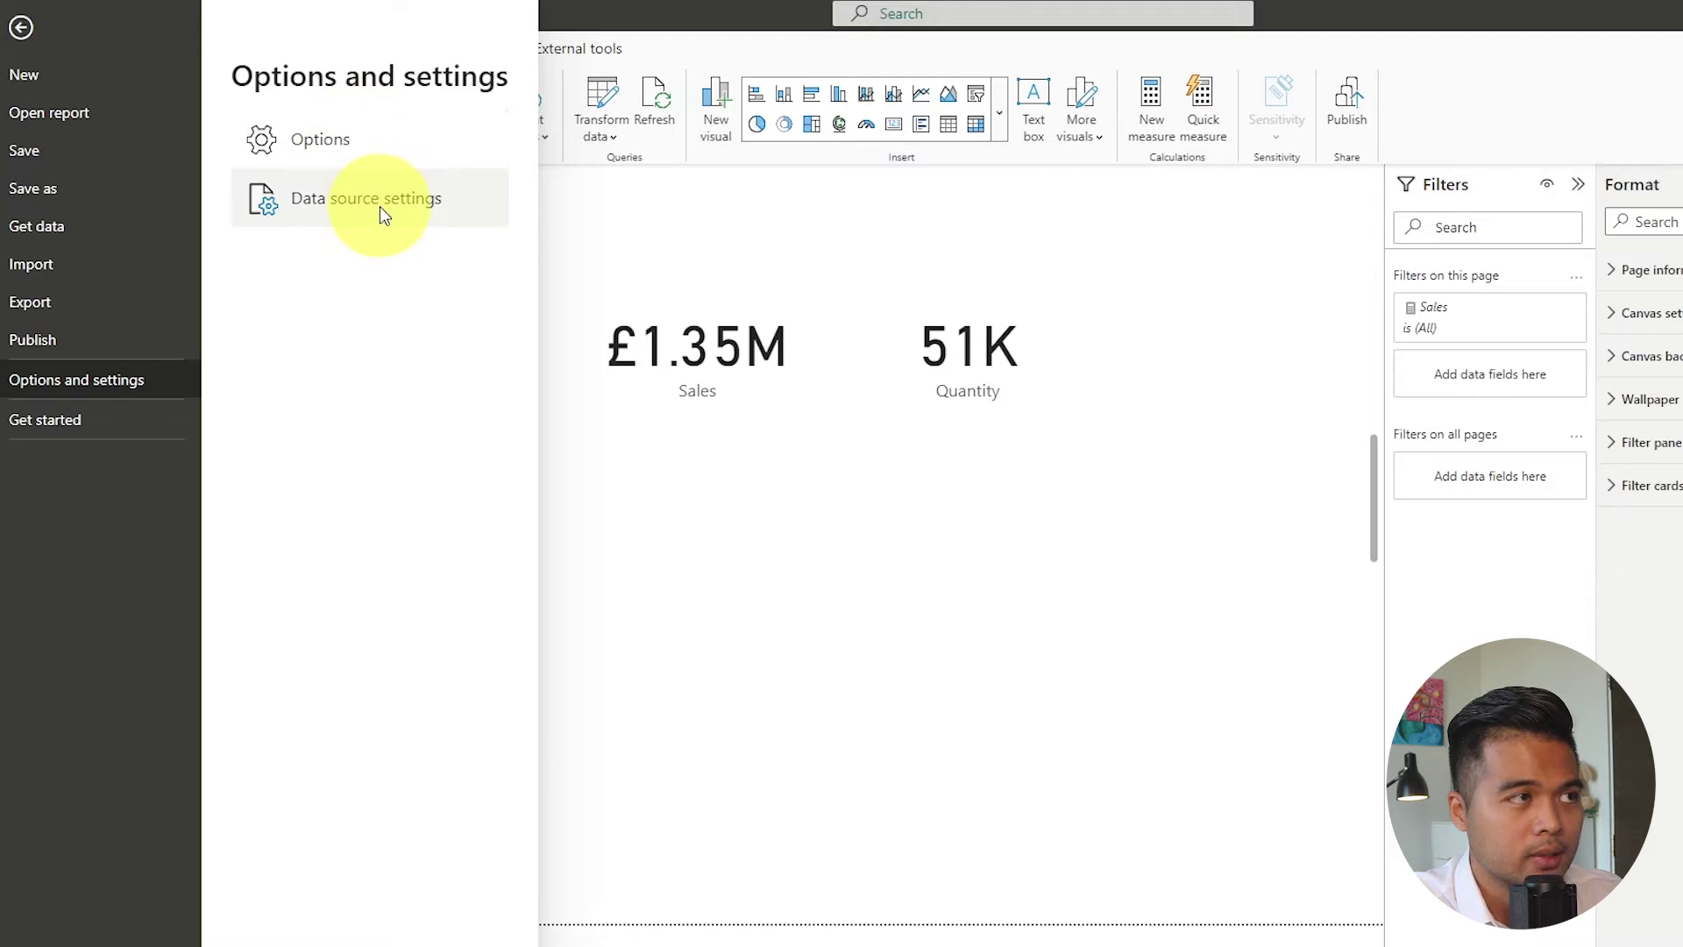
{"action": "key", "text": "Escape"}
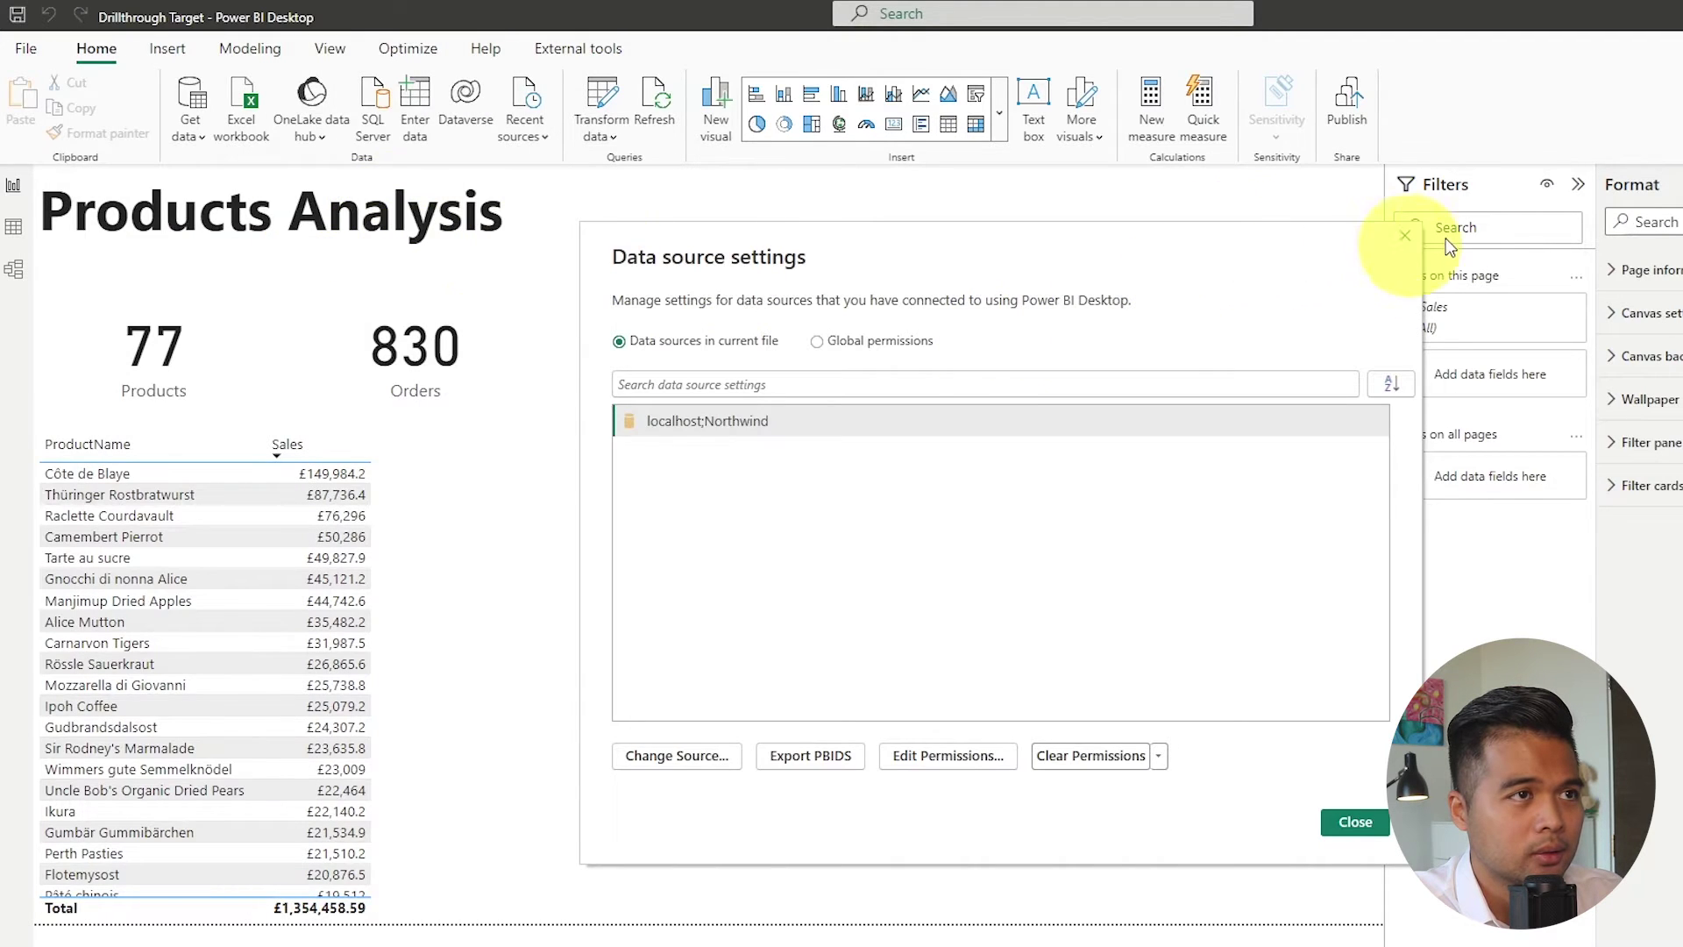
{"action": "left_click", "coordinate": [1403, 241]}
Check the Cross-report drillthrough option in the Drillthrough Target file's report settings and close the options
{"action": "left_click", "coordinate": [33, 50]}
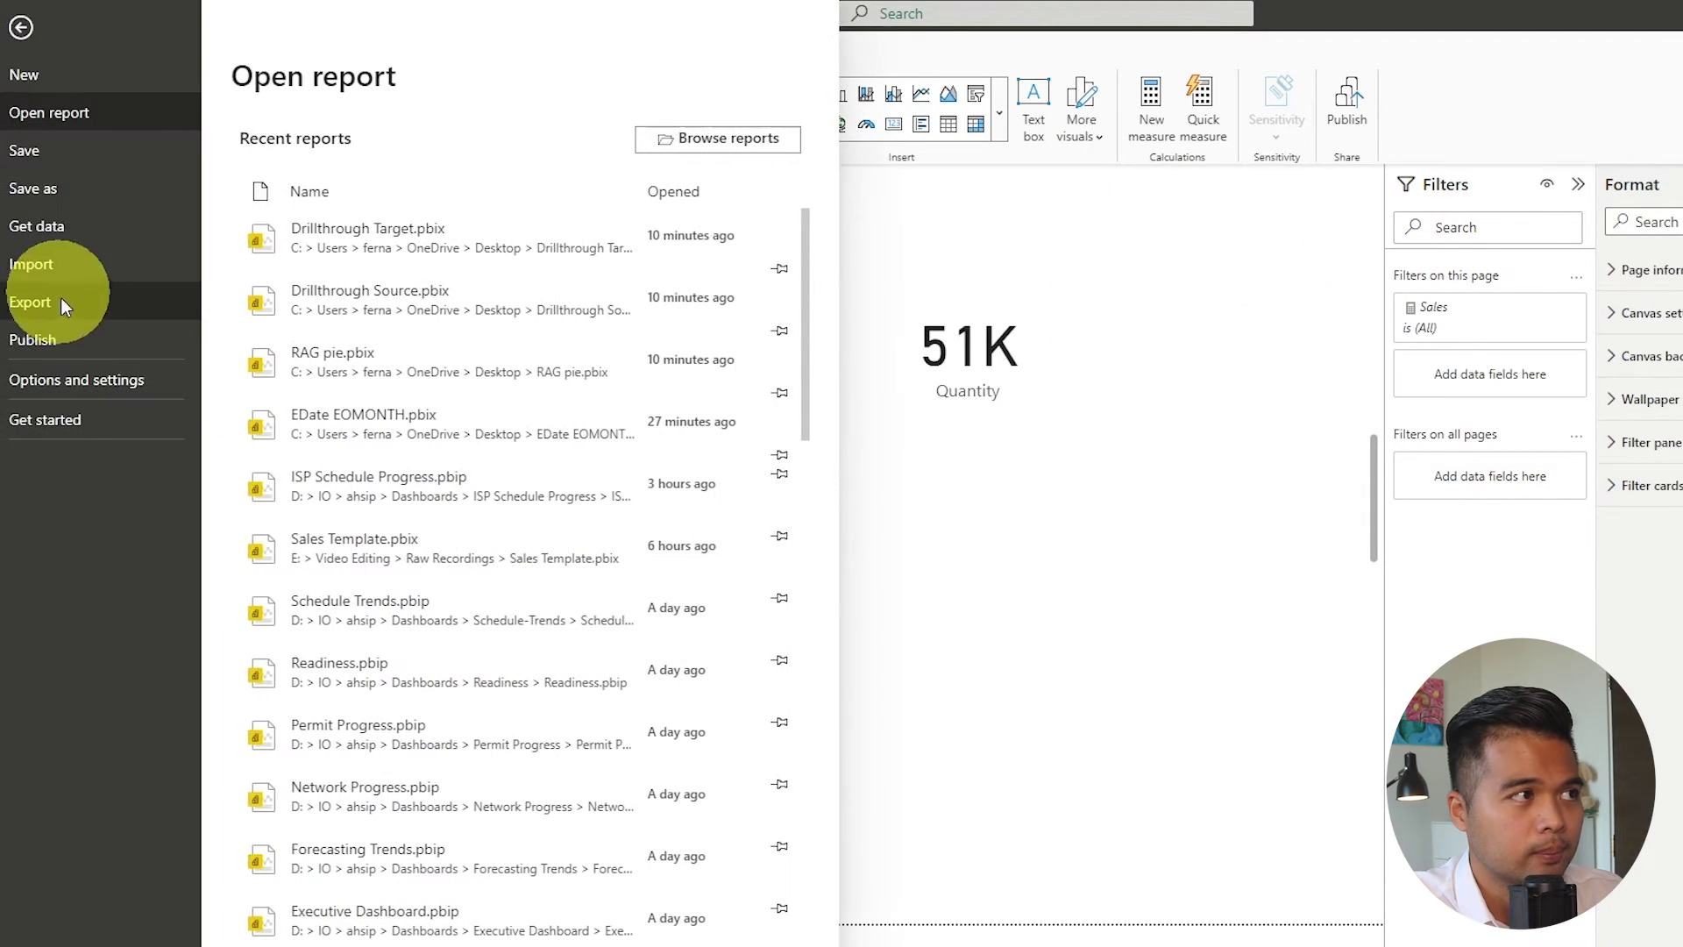
{"action": "left_click", "coordinate": [93, 379]}
{"action": "left_click", "coordinate": [407, 155]}
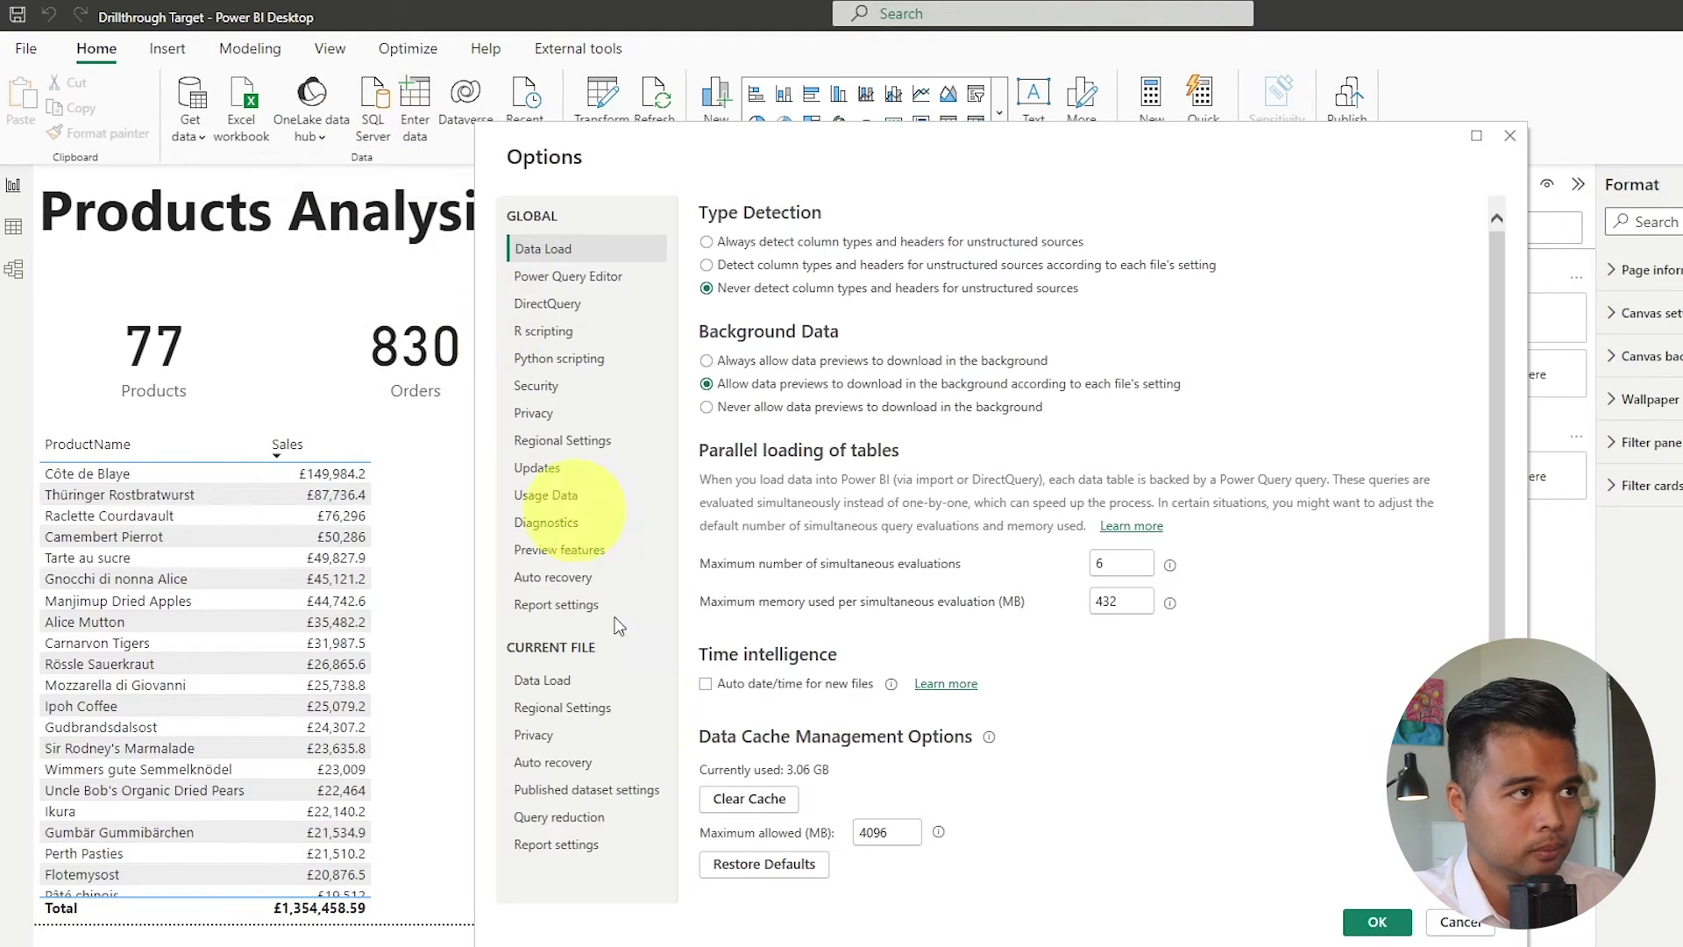
{"action": "left_click", "coordinate": [554, 844]}
{"action": "scroll", "coordinate": [785, 711], "scroll_direction": "down", "scroll_amount": 4}
{"action": "scroll", "coordinate": [877, 561], "scroll_direction": "up", "scroll_amount": 2}
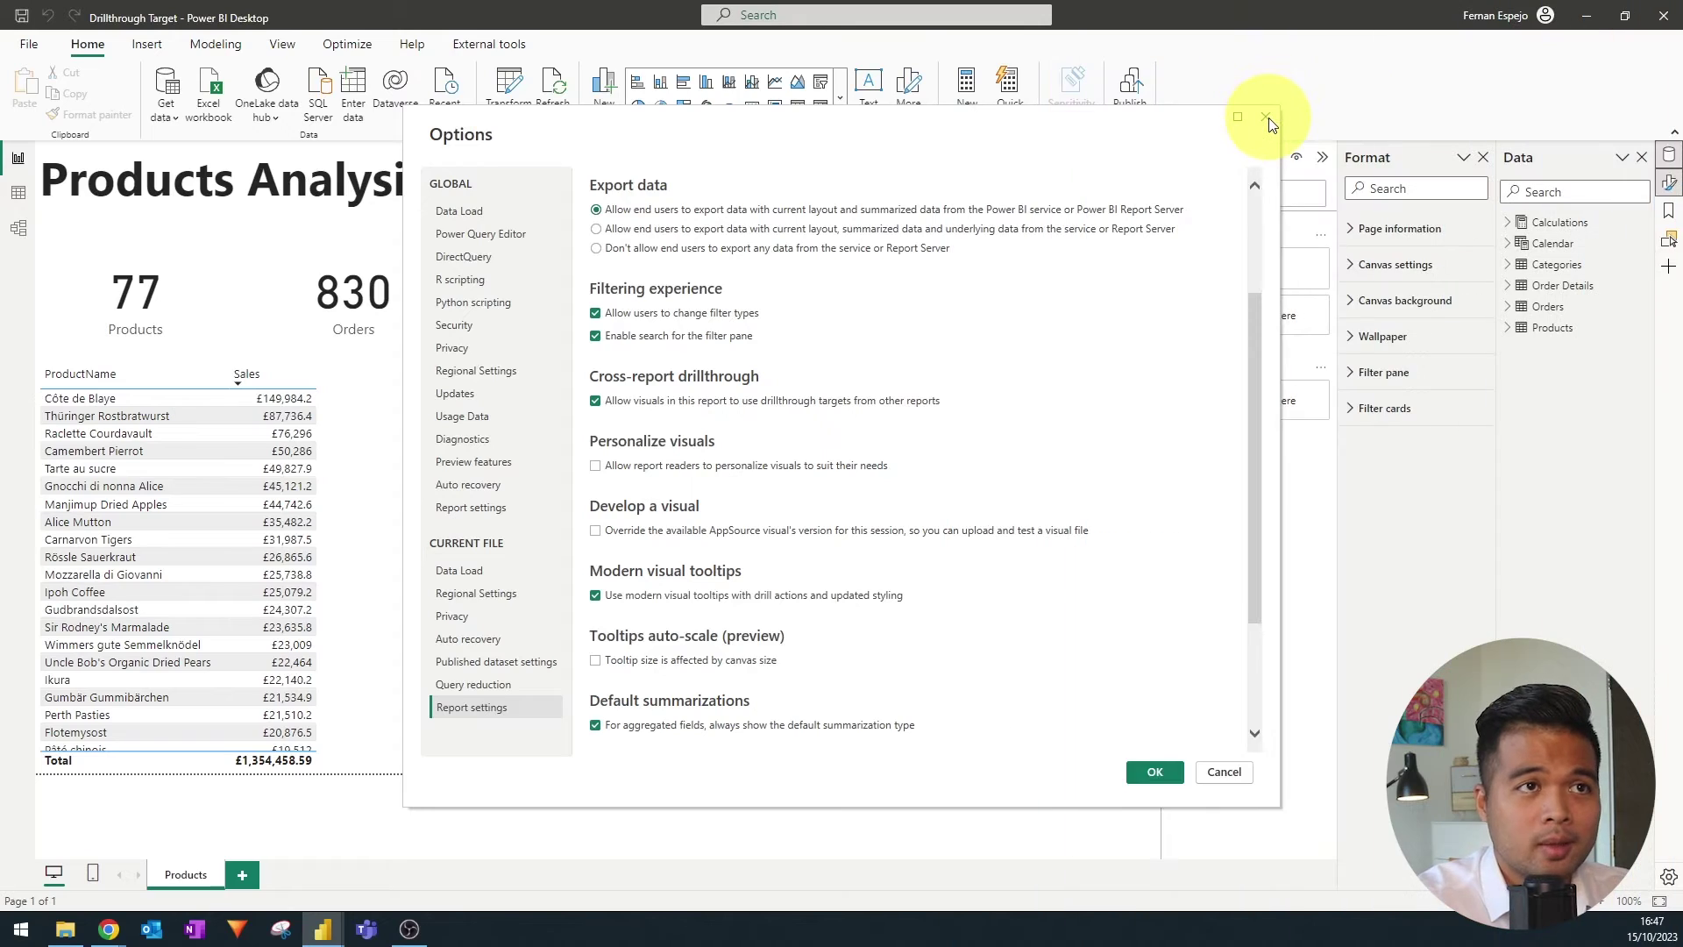
{"action": "left_click", "coordinate": [1510, 136]}
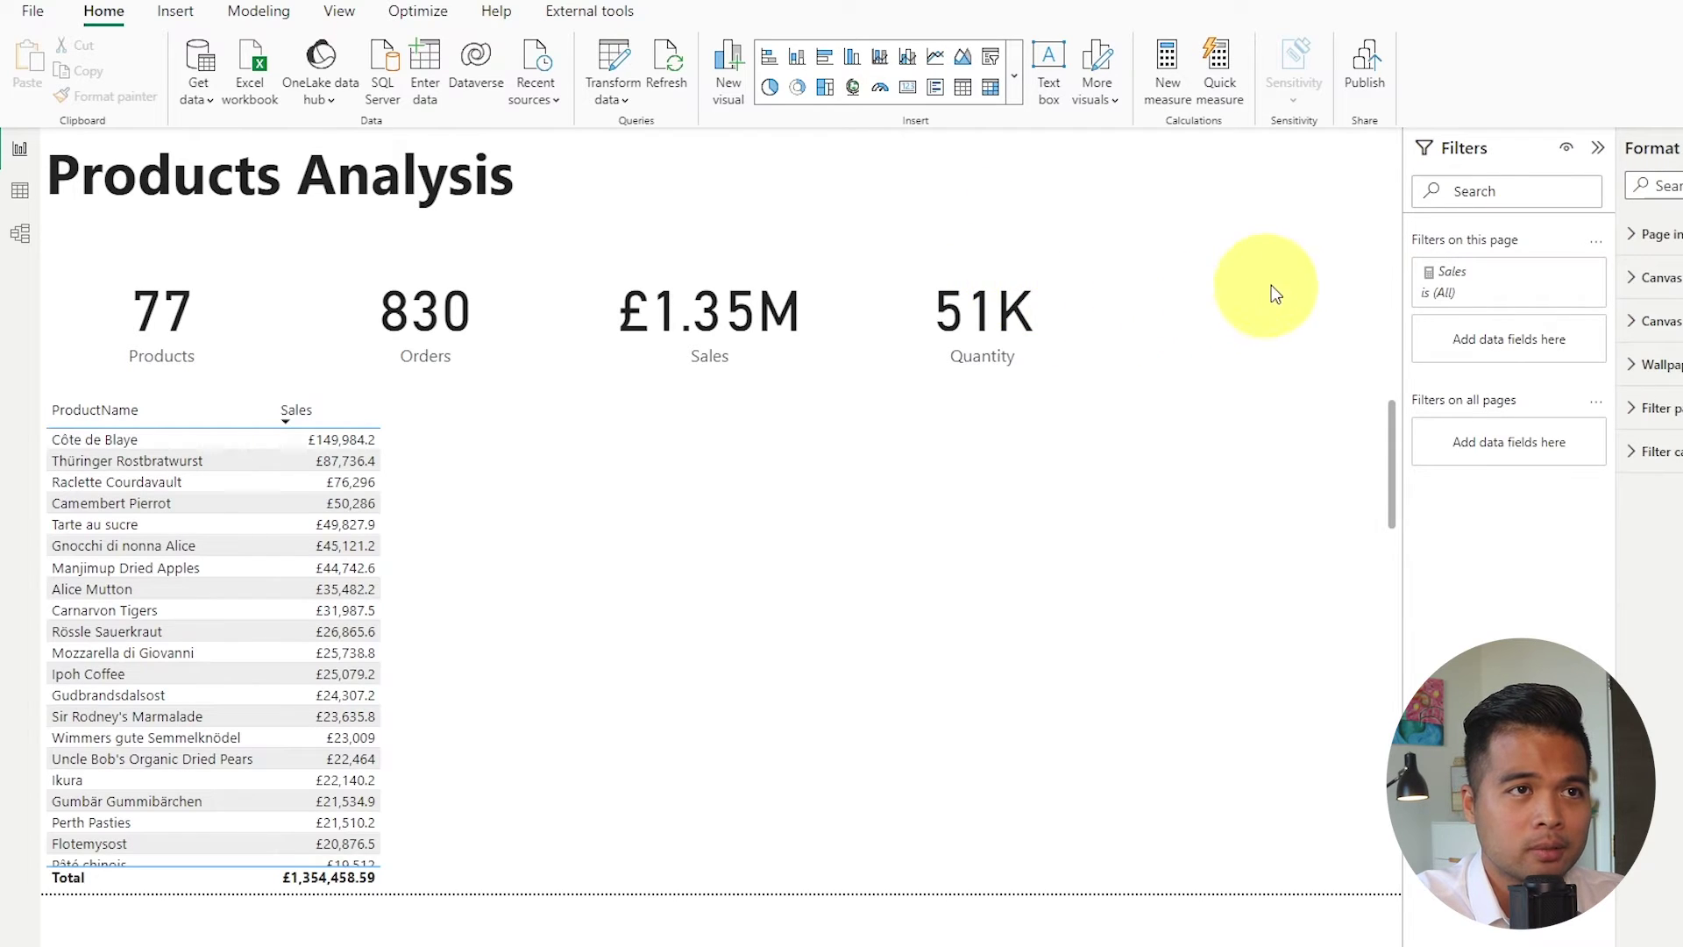
Set the Products page's type to Drillthrough and turn on Cross-report for it
{"action": "left_click", "coordinate": [1639, 237]}
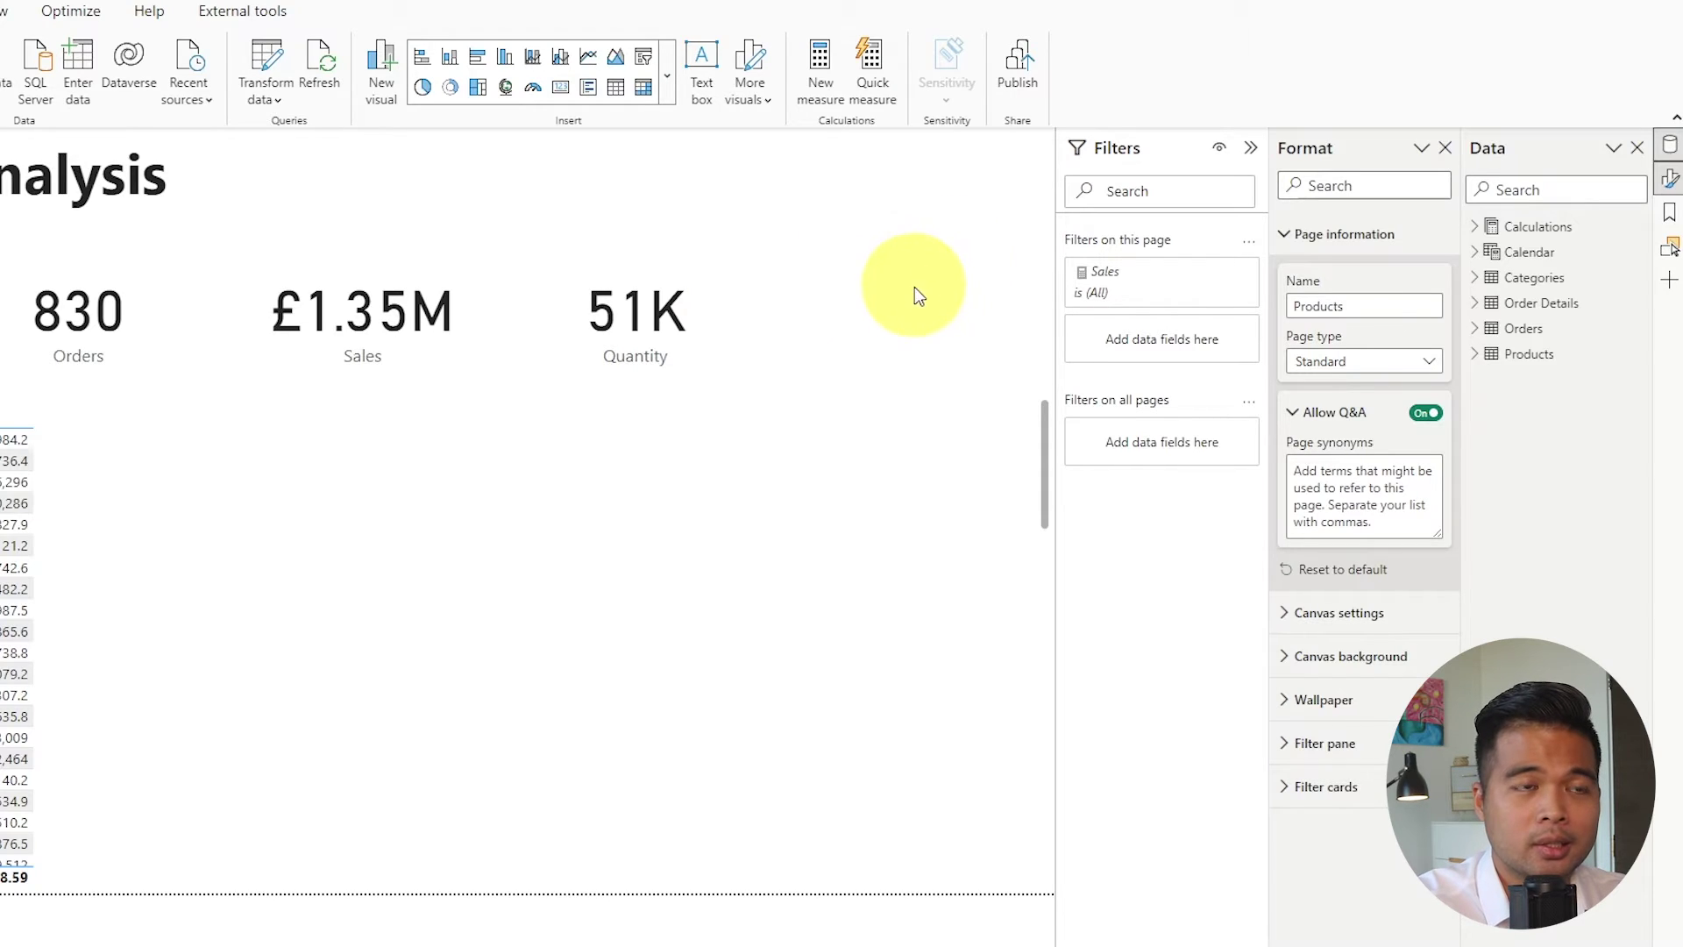
{"action": "left_click", "coordinate": [659, 325]}
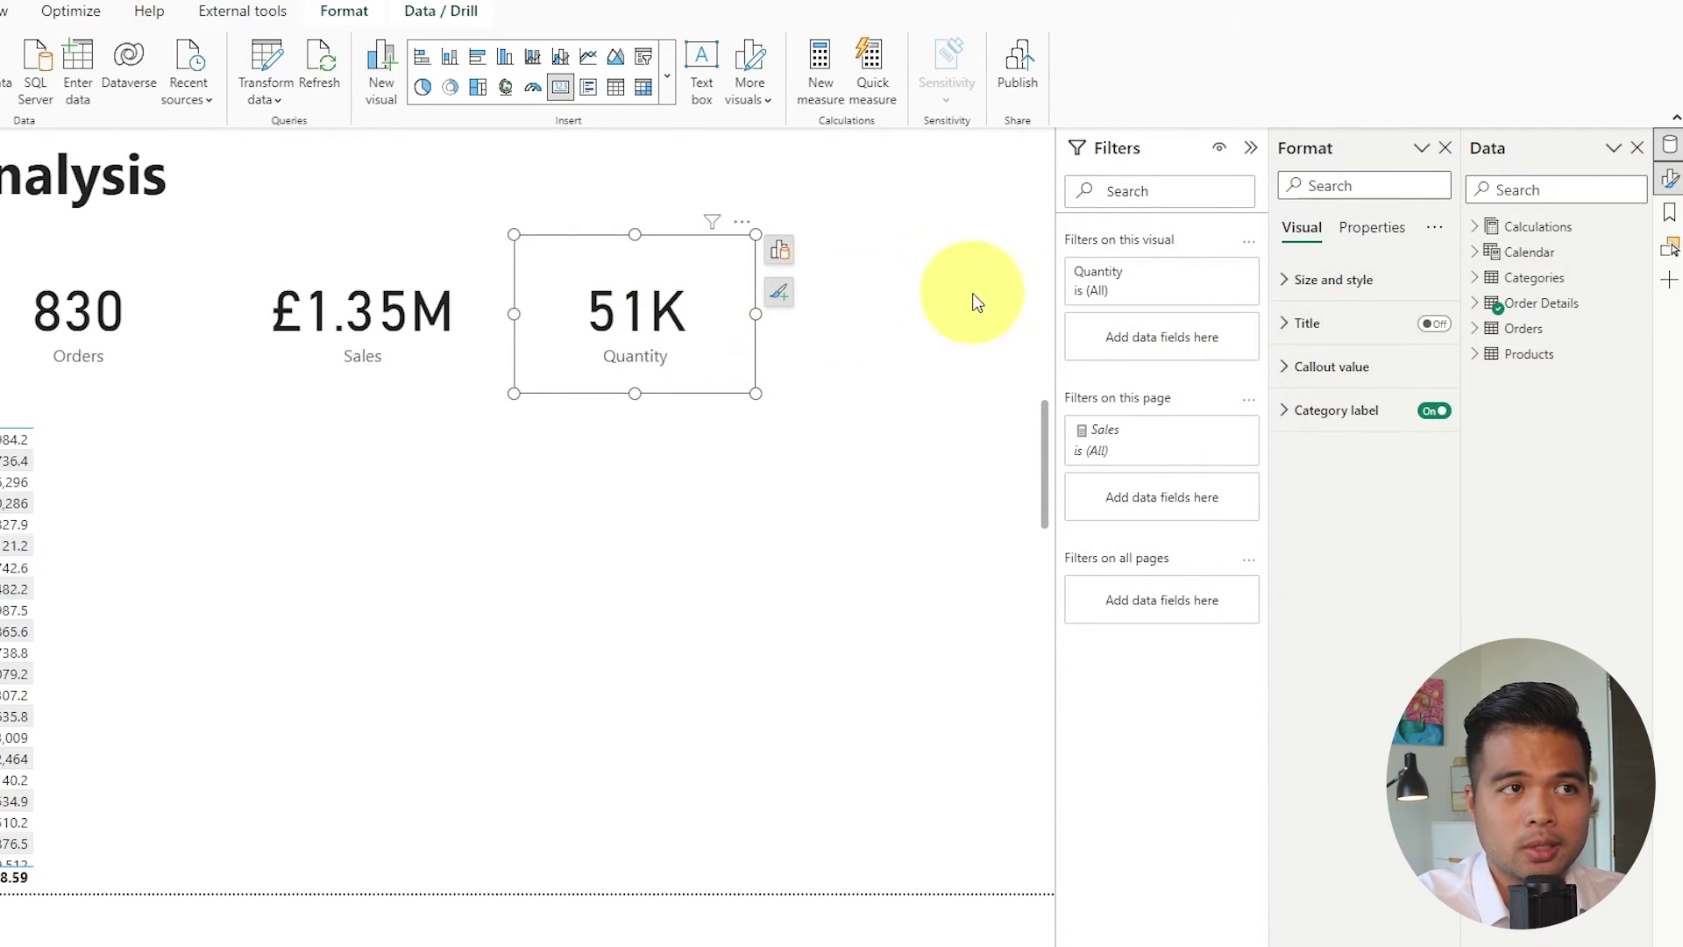
{"action": "left_click", "coordinate": [970, 291]}
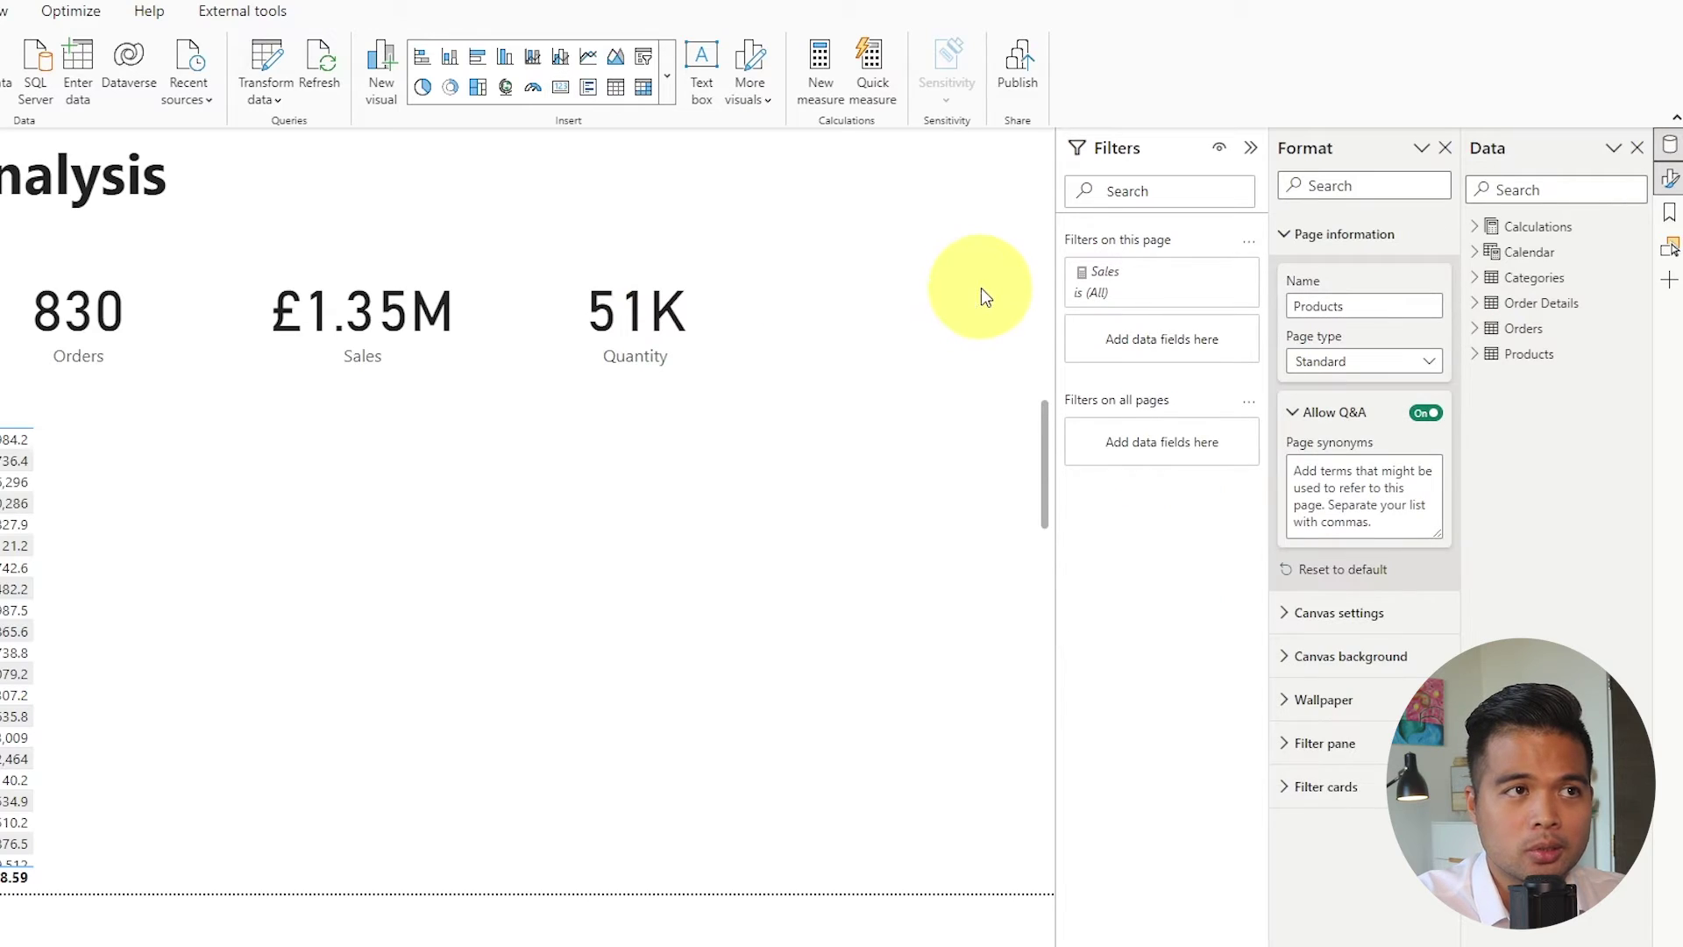
{"action": "left_click", "coordinate": [1427, 366]}
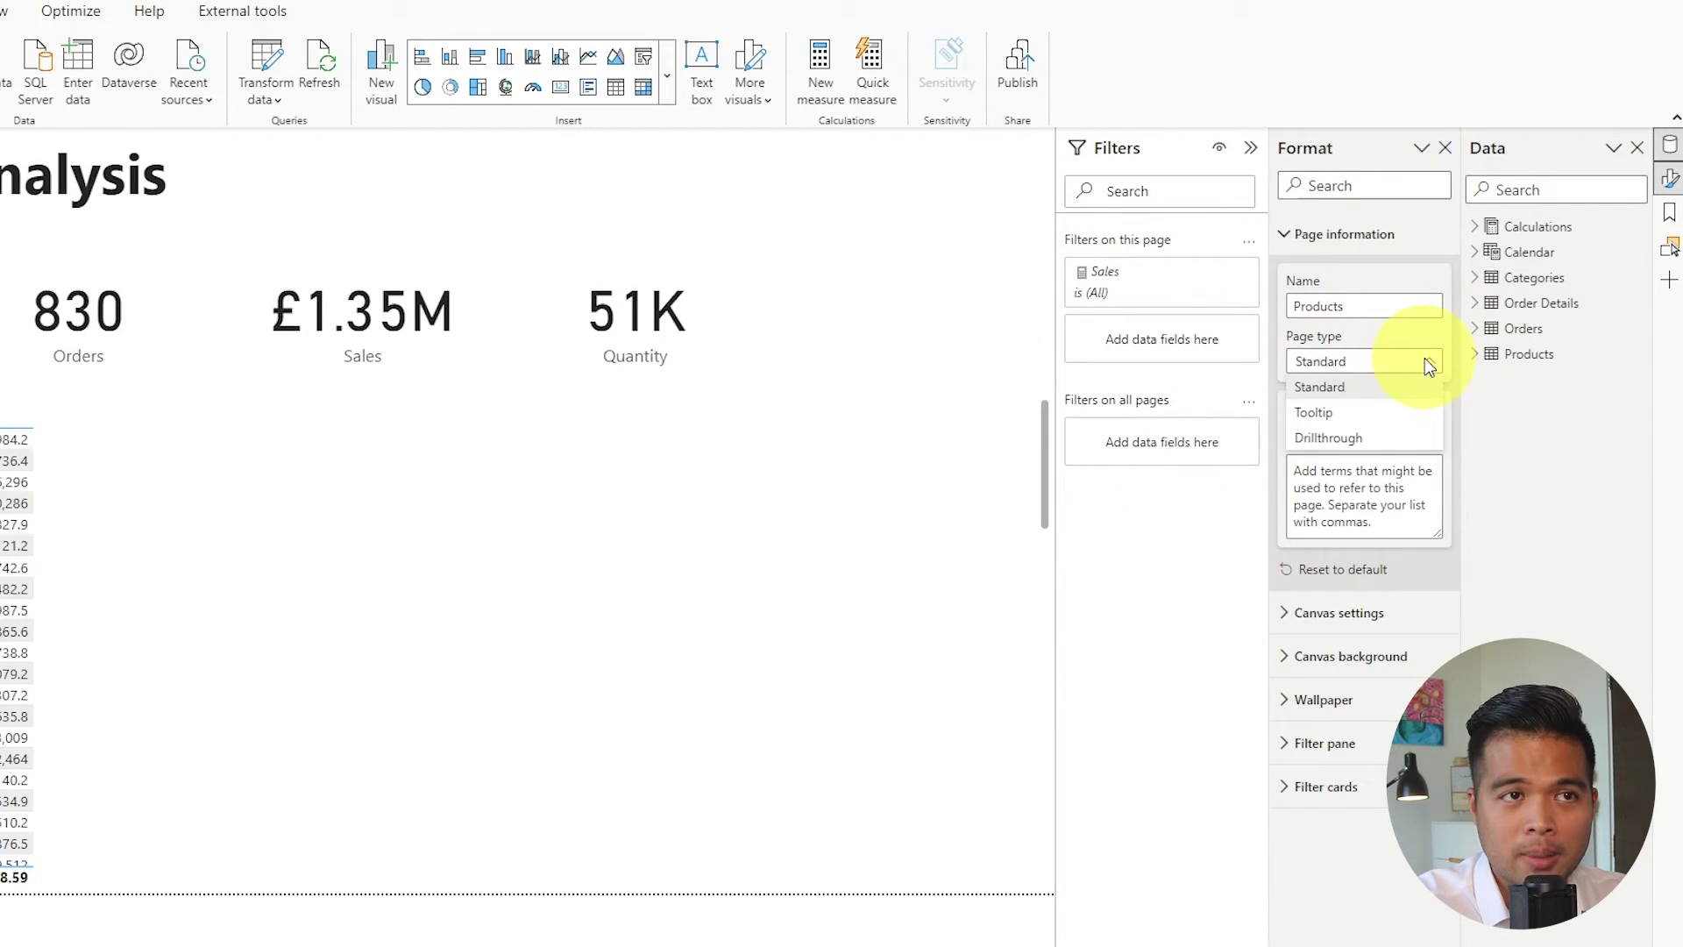
{"action": "left_click", "coordinate": [1368, 441]}
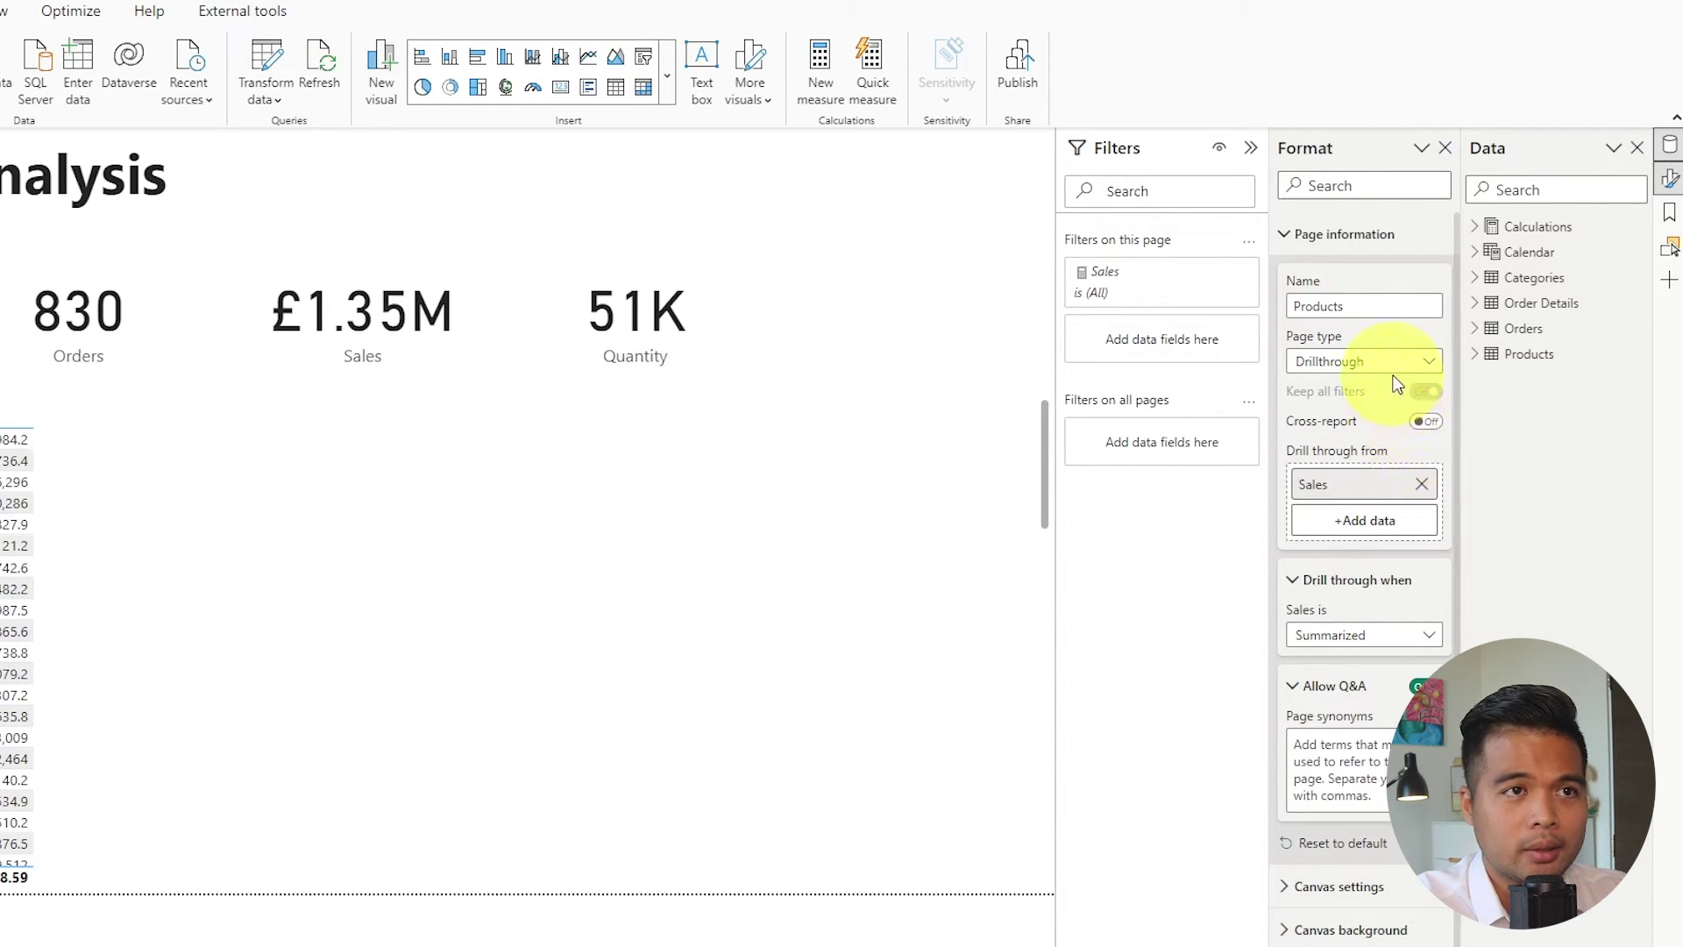
{"action": "left_click", "coordinate": [1426, 422]}
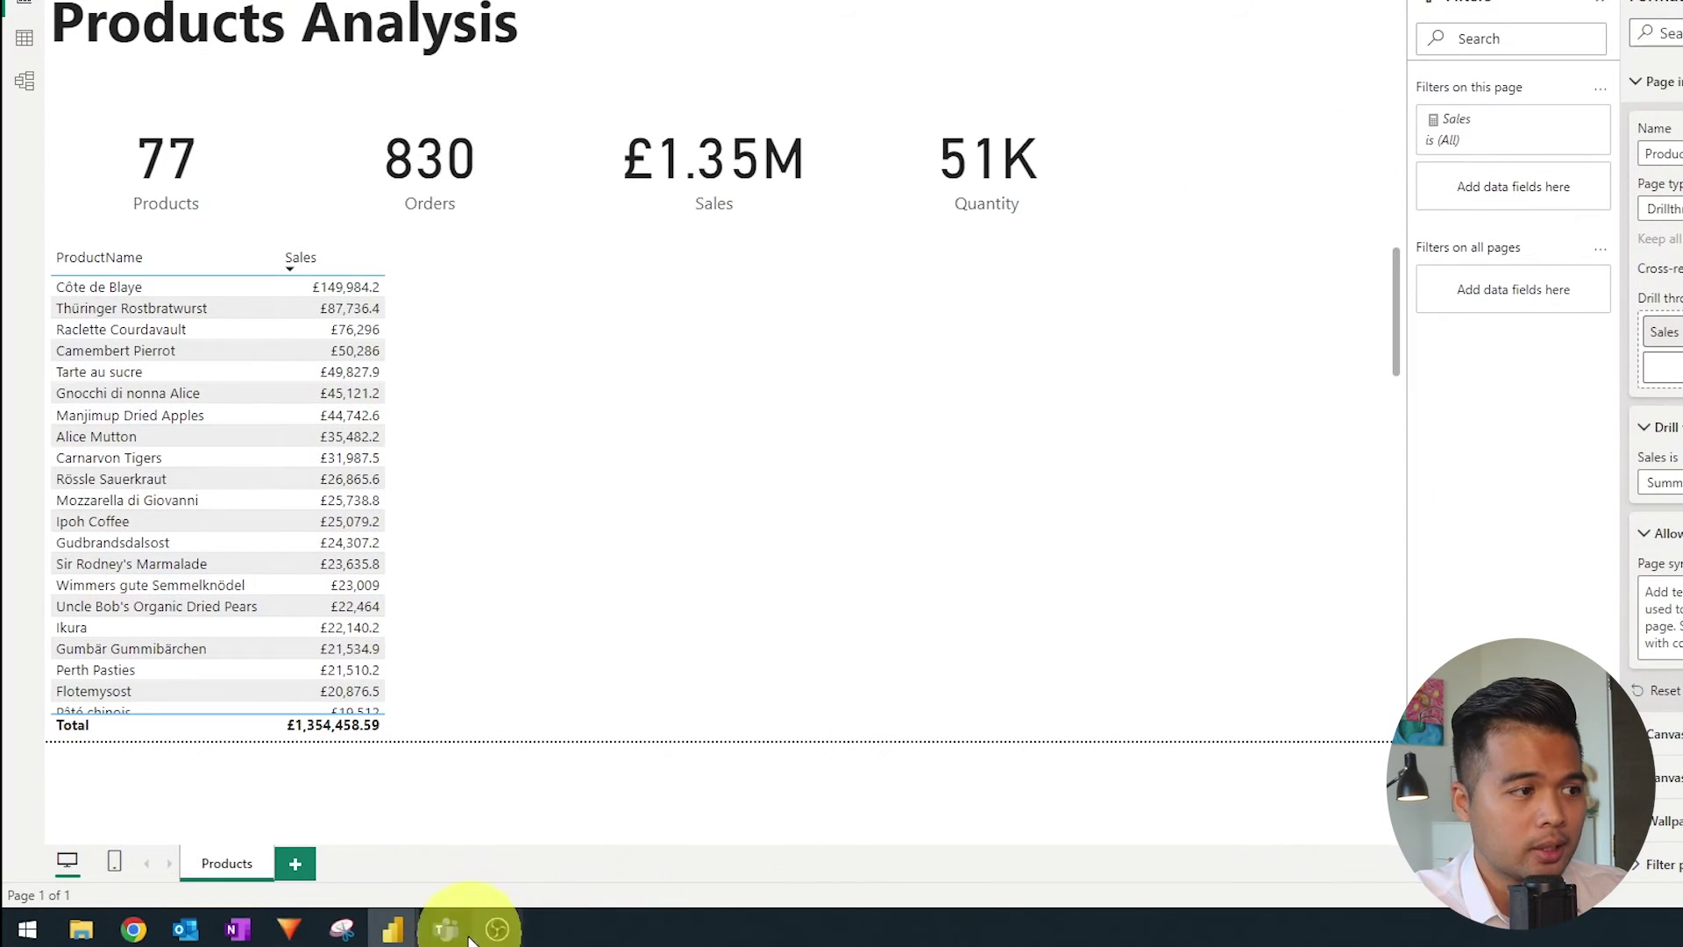
In the Drillthrough Source report, set the Overview page's type to Drillthrough and turn on Cross-report for it
{"action": "mouse_move", "coordinate": [393, 928]}
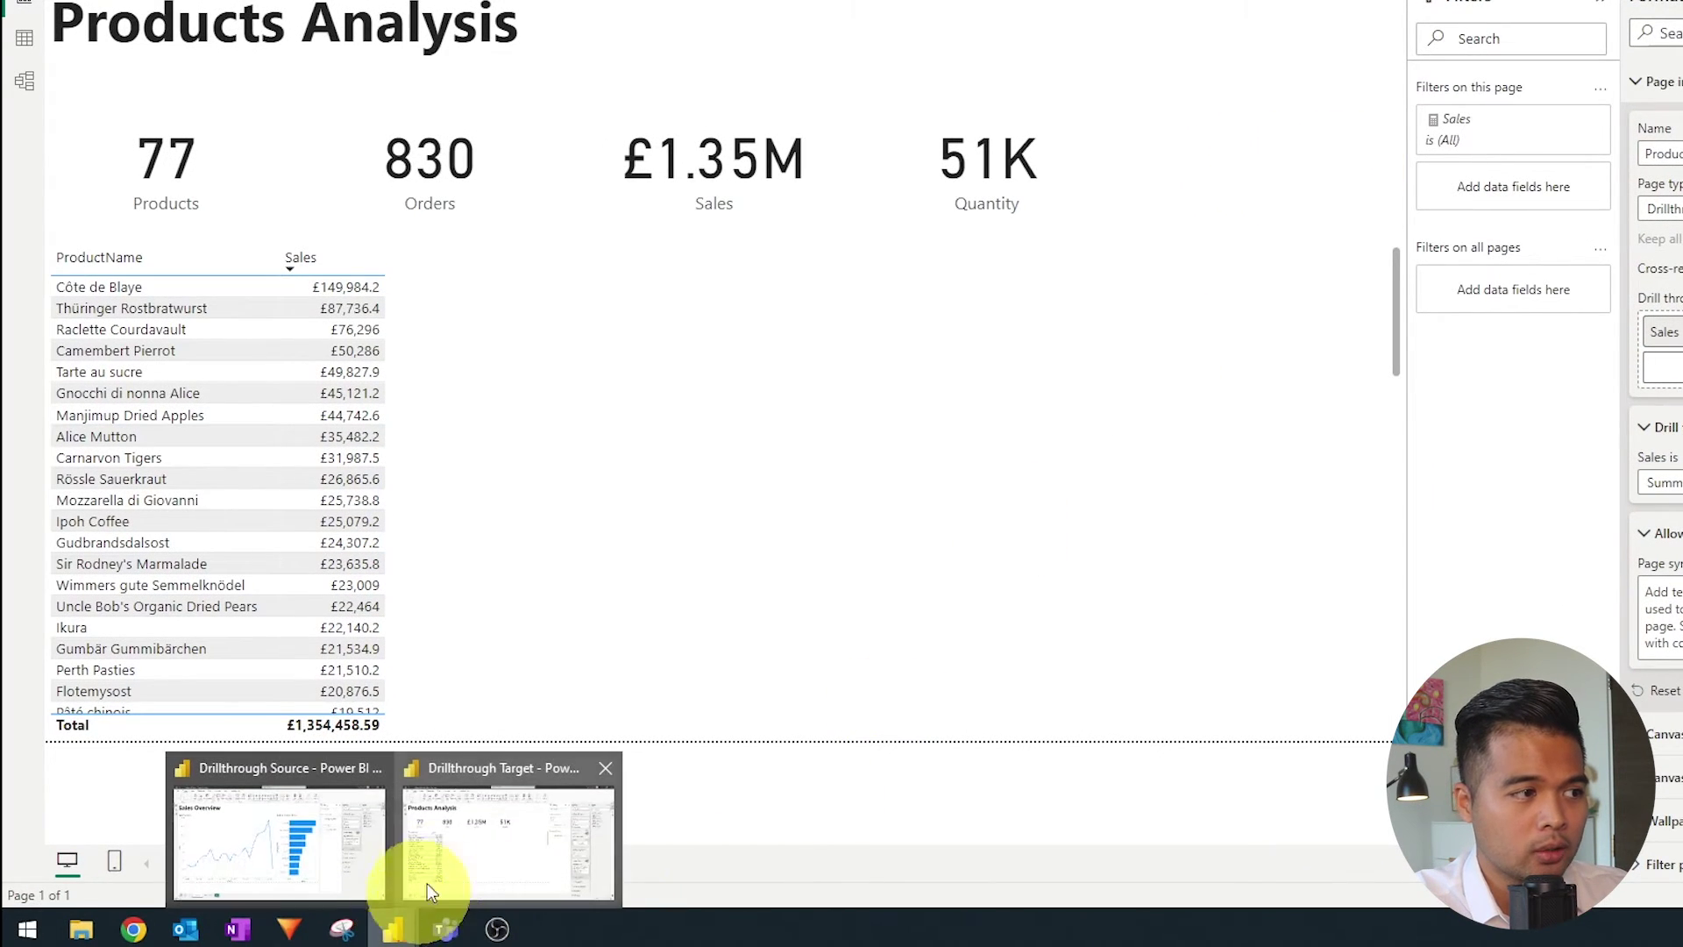
{"action": "left_click", "coordinate": [331, 845]}
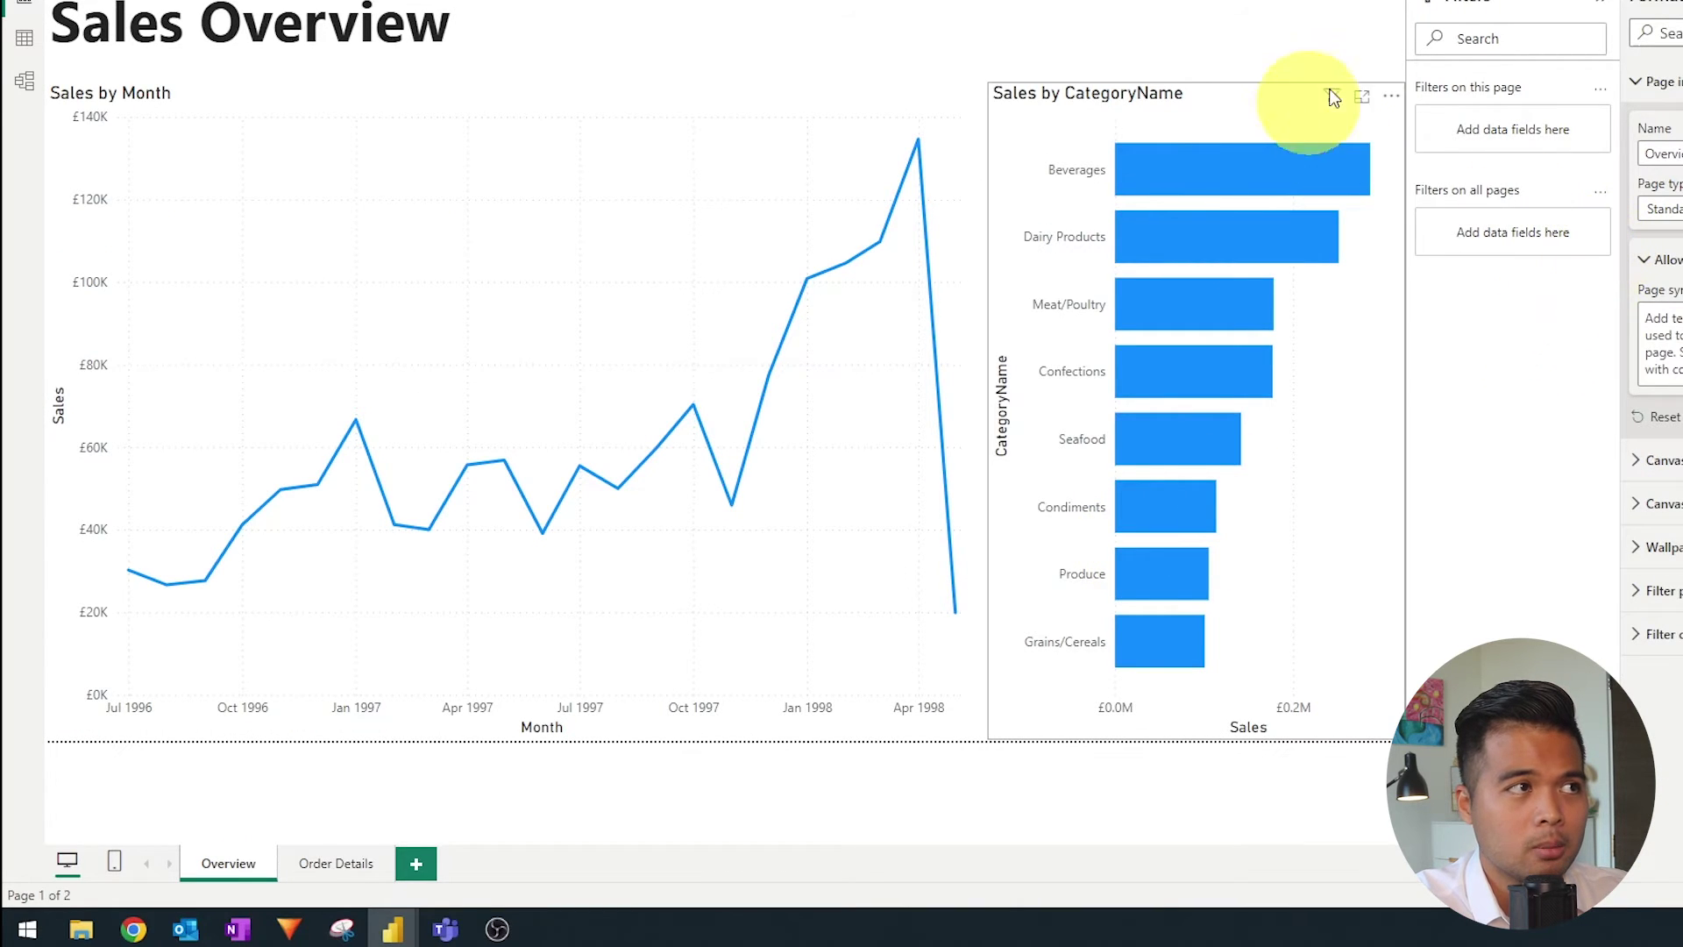
{"action": "left_click", "coordinate": [1669, 210]}
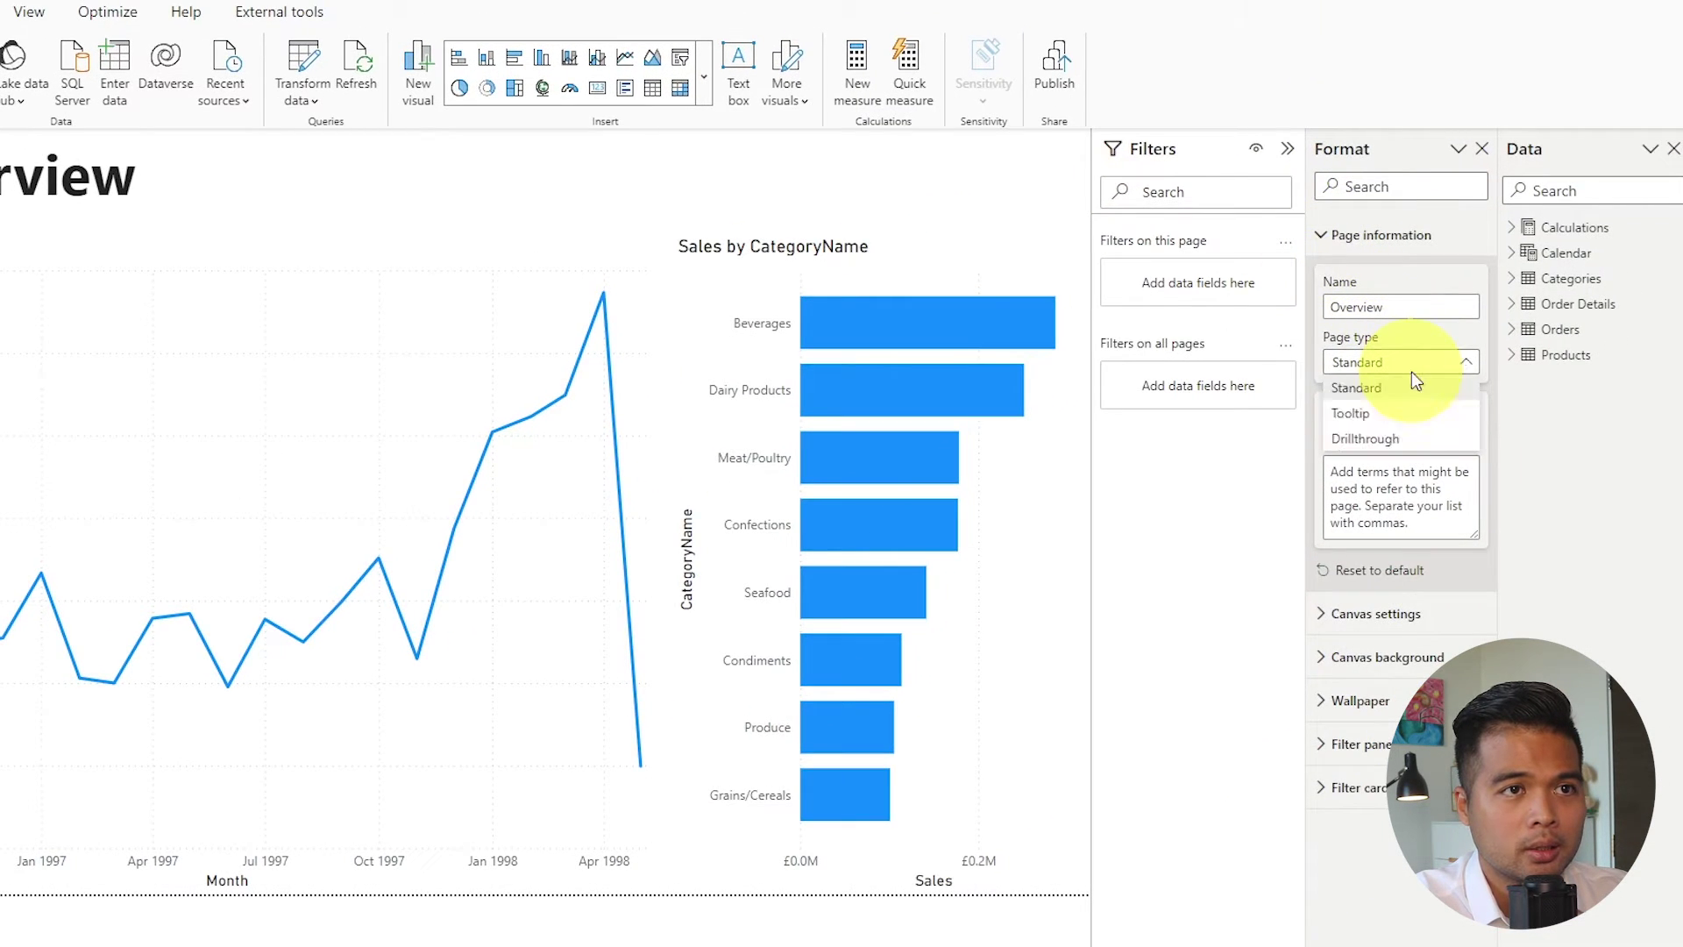
{"action": "left_click", "coordinate": [1403, 438]}
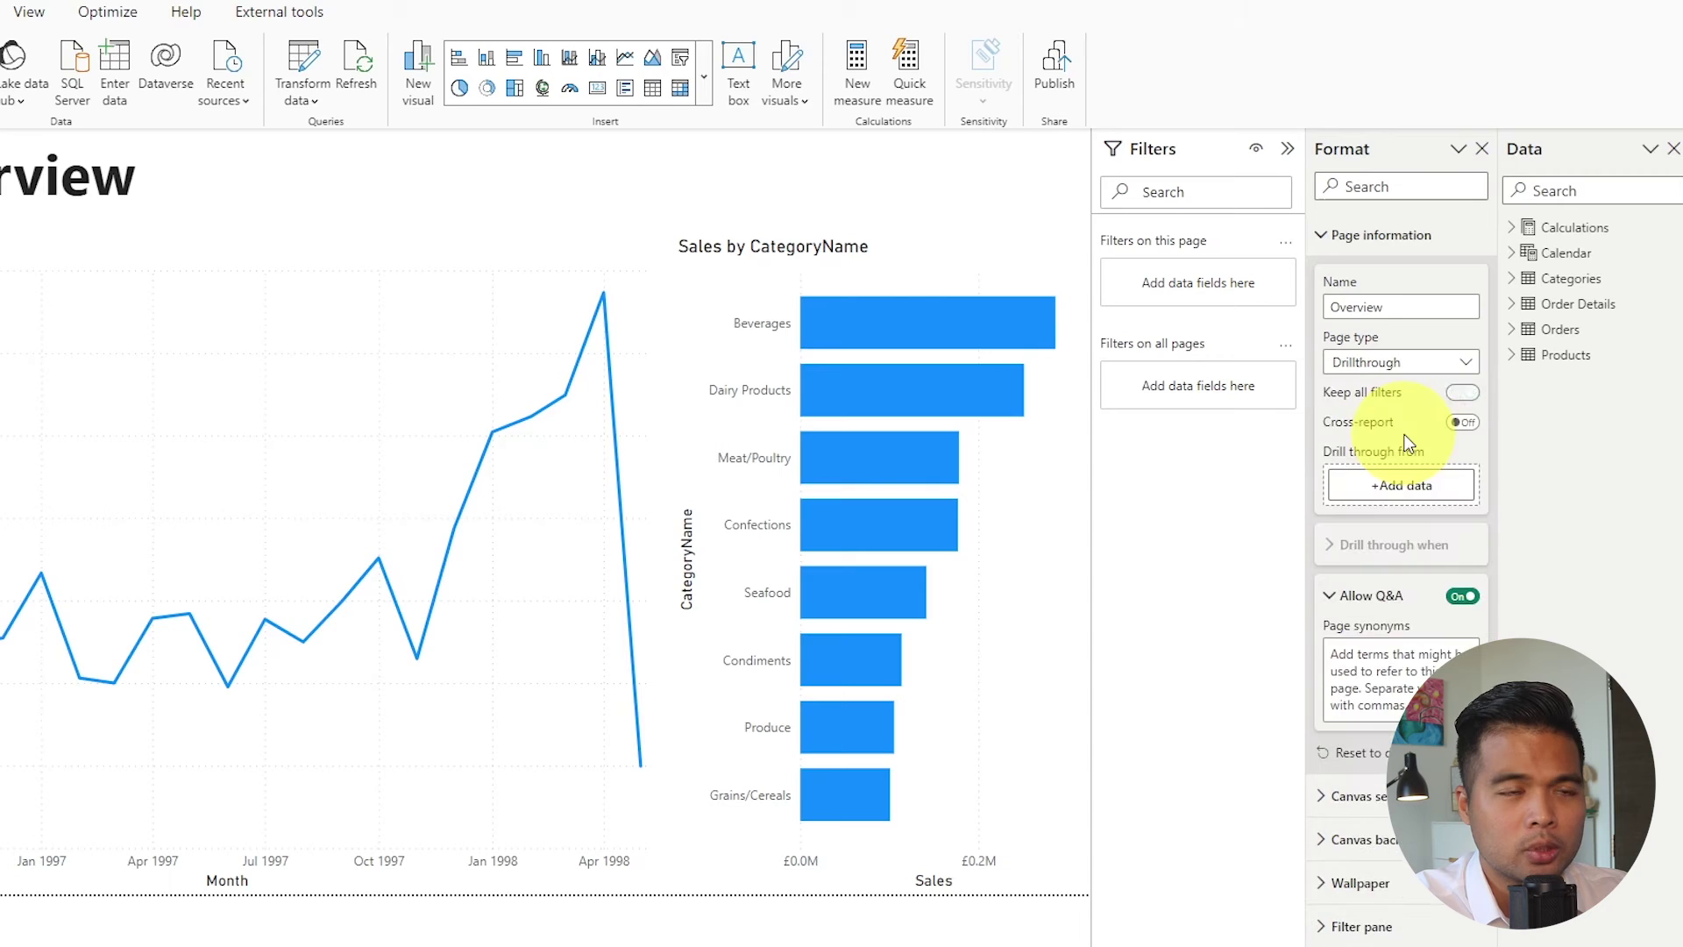
{"action": "left_click", "coordinate": [1462, 422]}
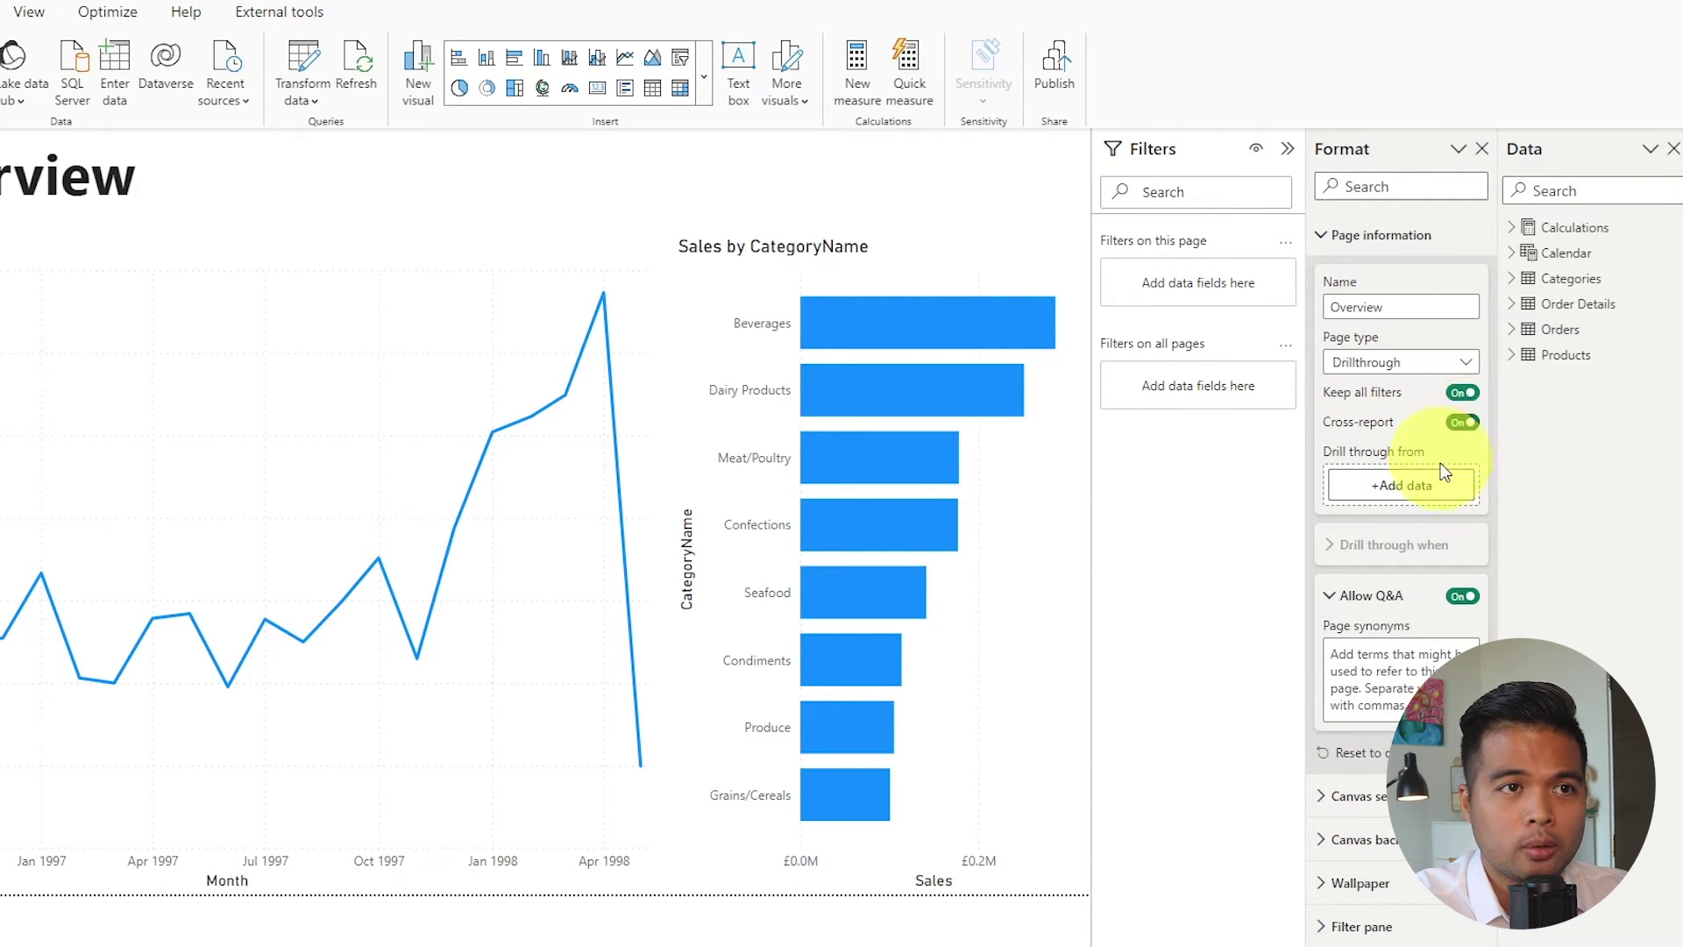
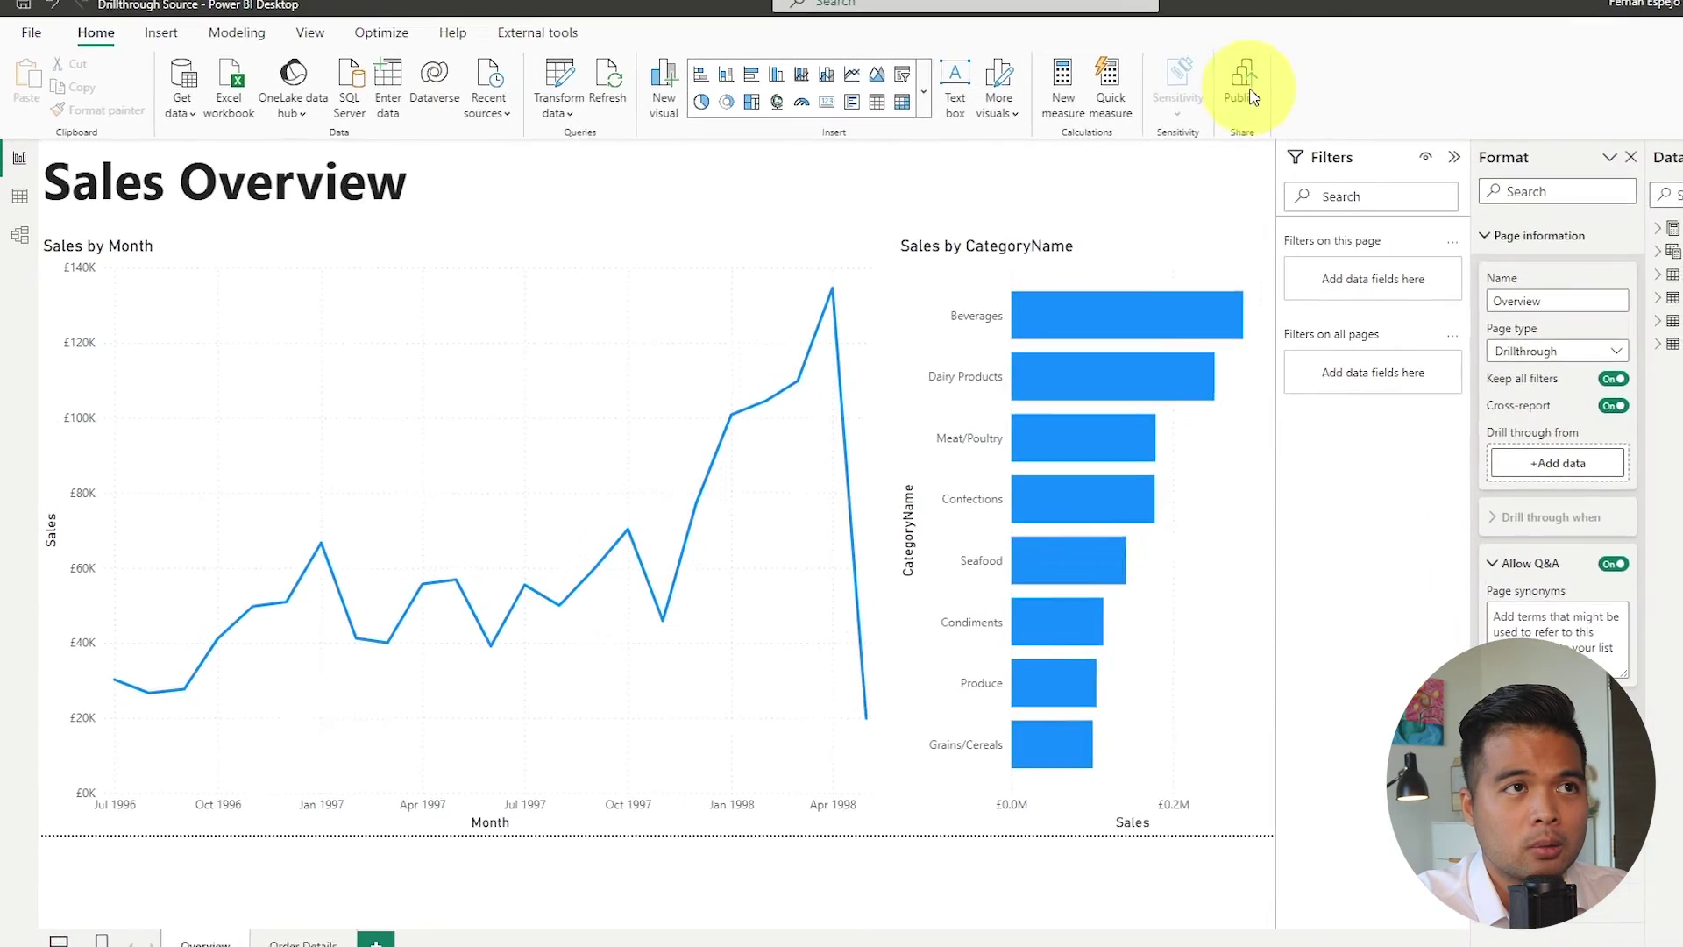
Save the Drillthrough Source report and publish it to the Cross Report Drillthrough workspace
{"action": "left_click", "coordinate": [1132, 88]}
{"action": "left_click", "coordinate": [1169, 594]}
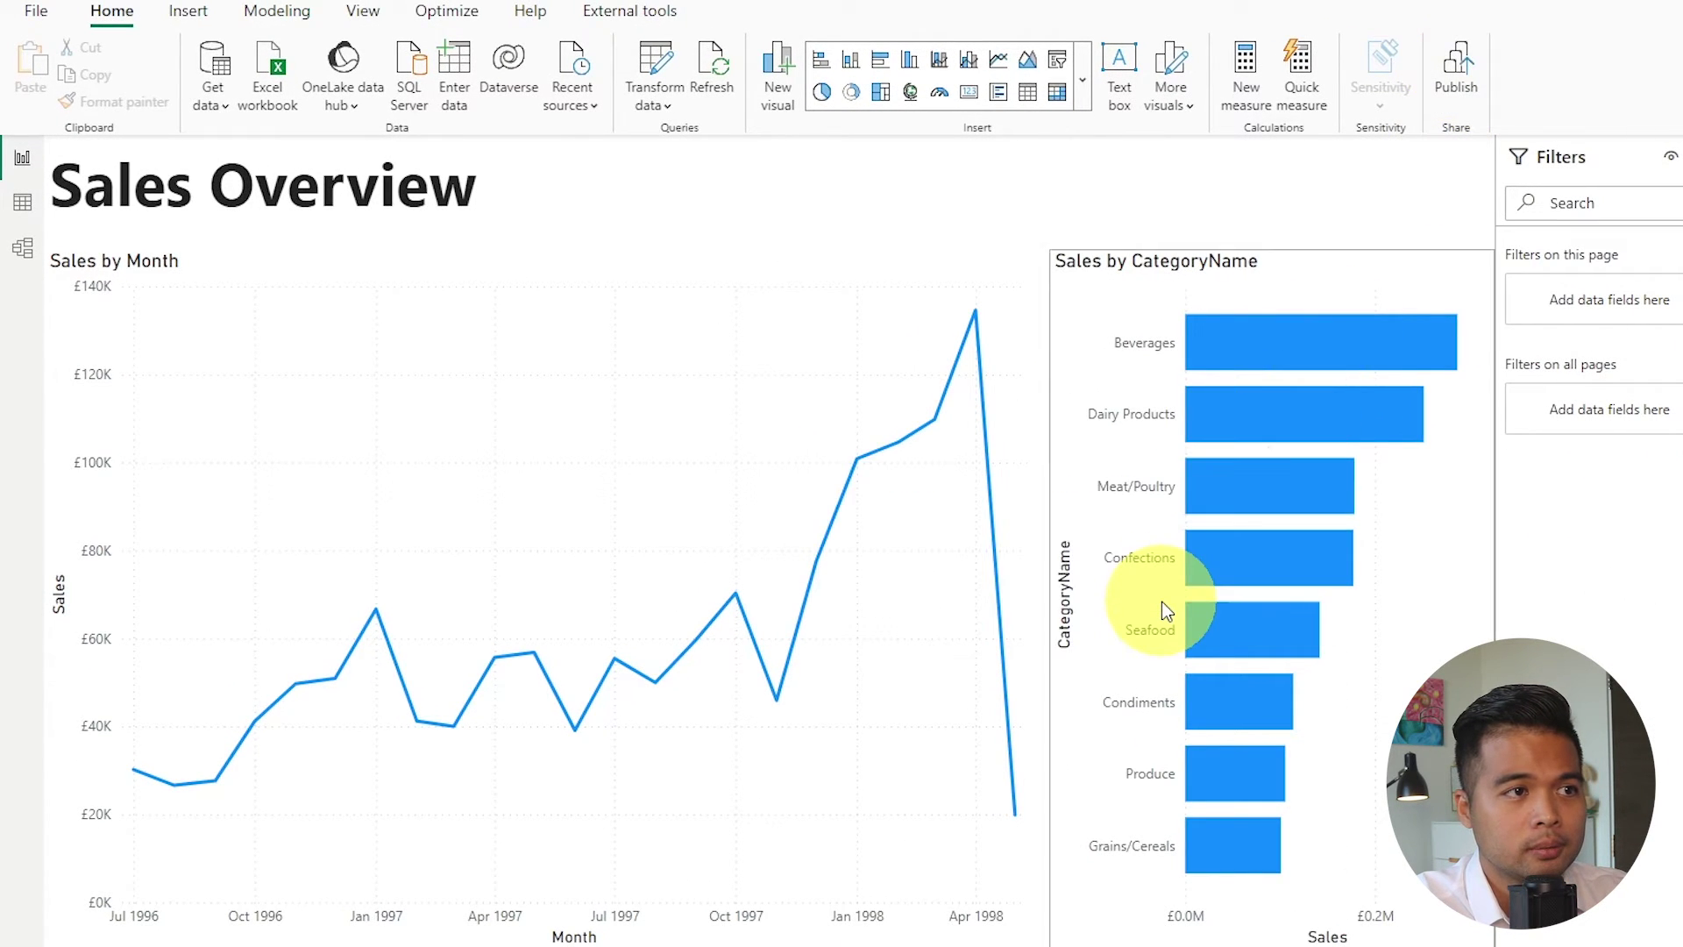
{"action": "scroll", "coordinate": [1140, 570], "scroll_direction": "down", "scroll_amount": 1}
{"action": "left_click", "coordinate": [920, 581]}
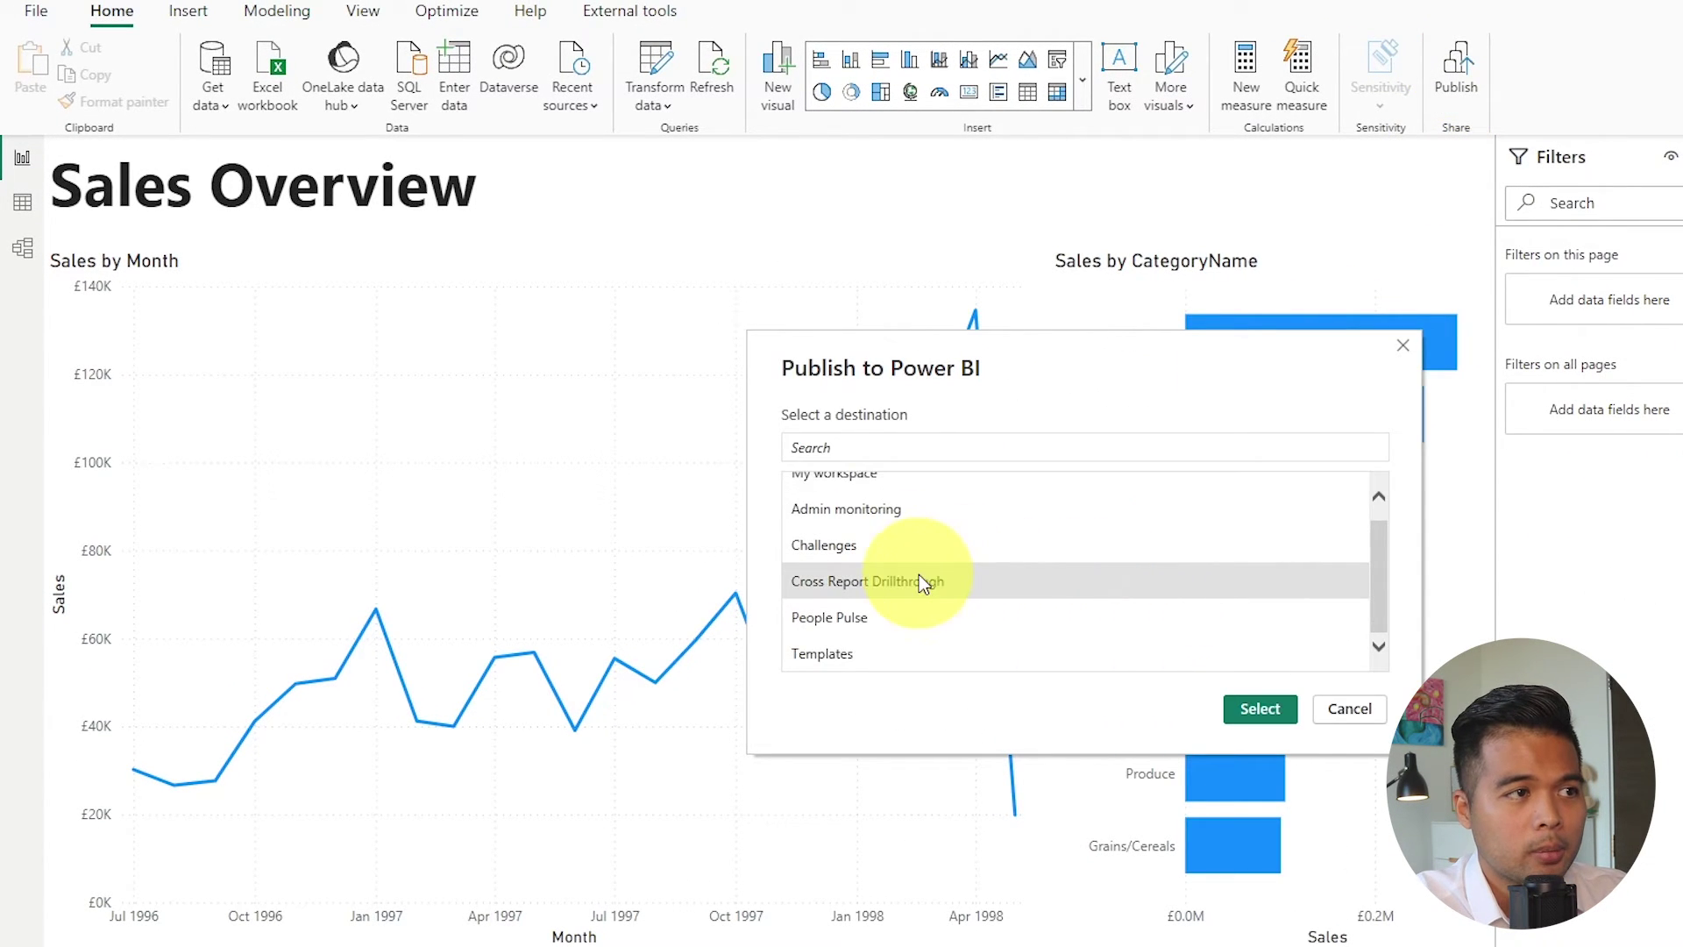
{"action": "left_click", "coordinate": [1259, 712]}
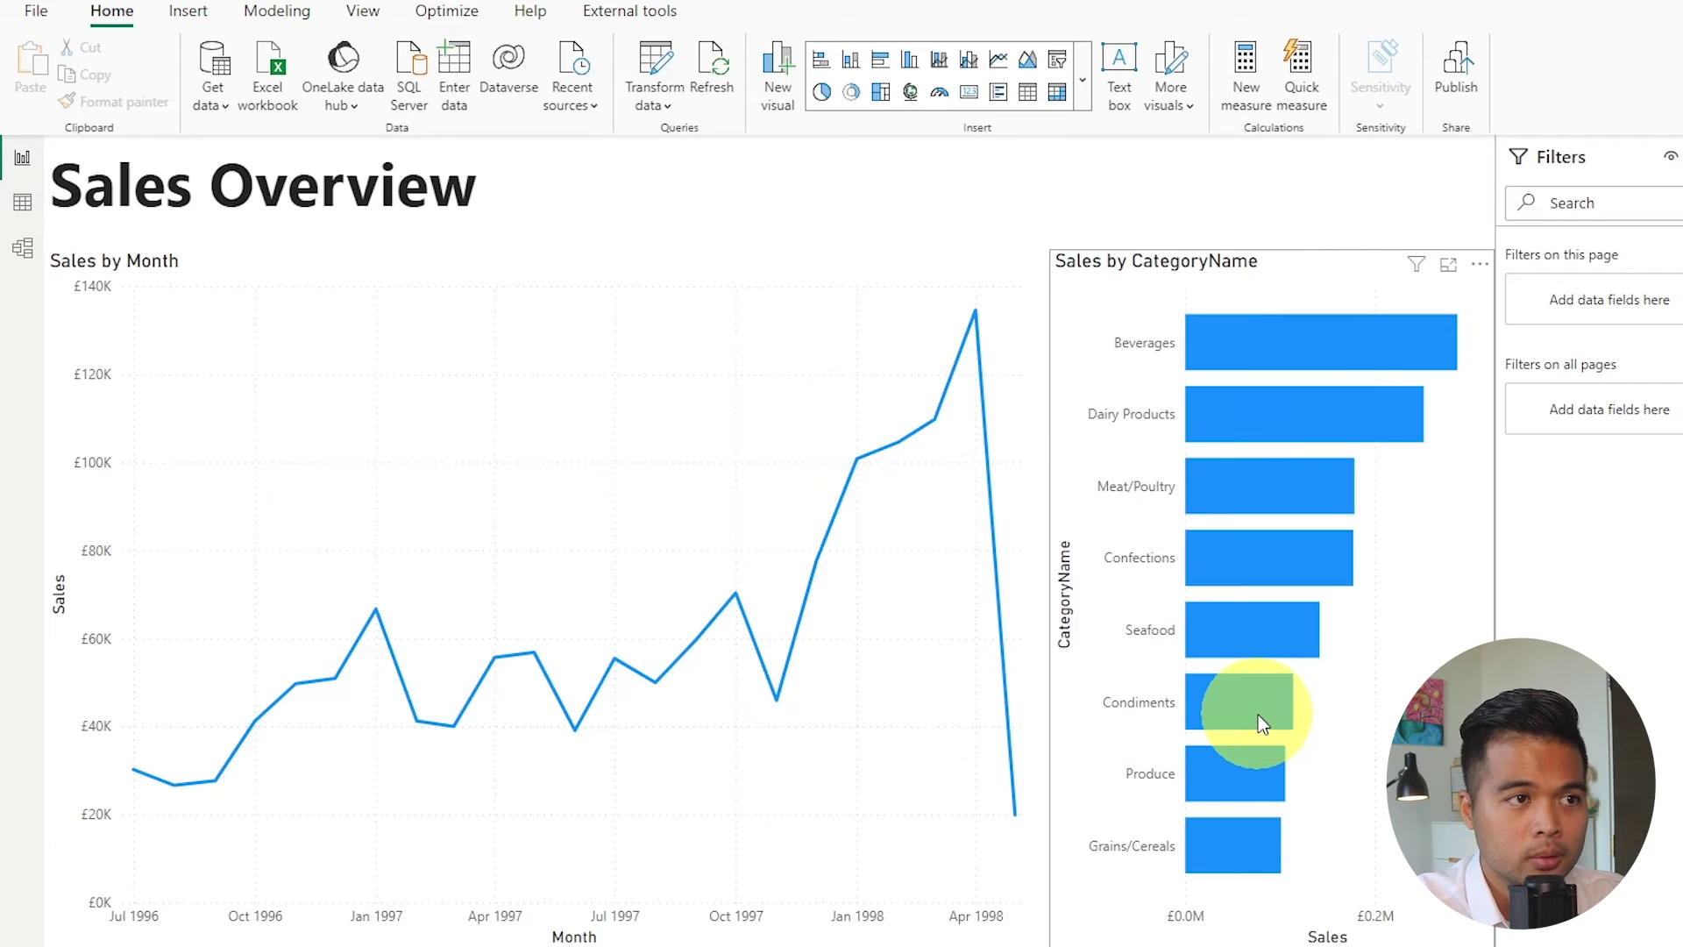
{"action": "left_click", "coordinate": [1322, 646]}
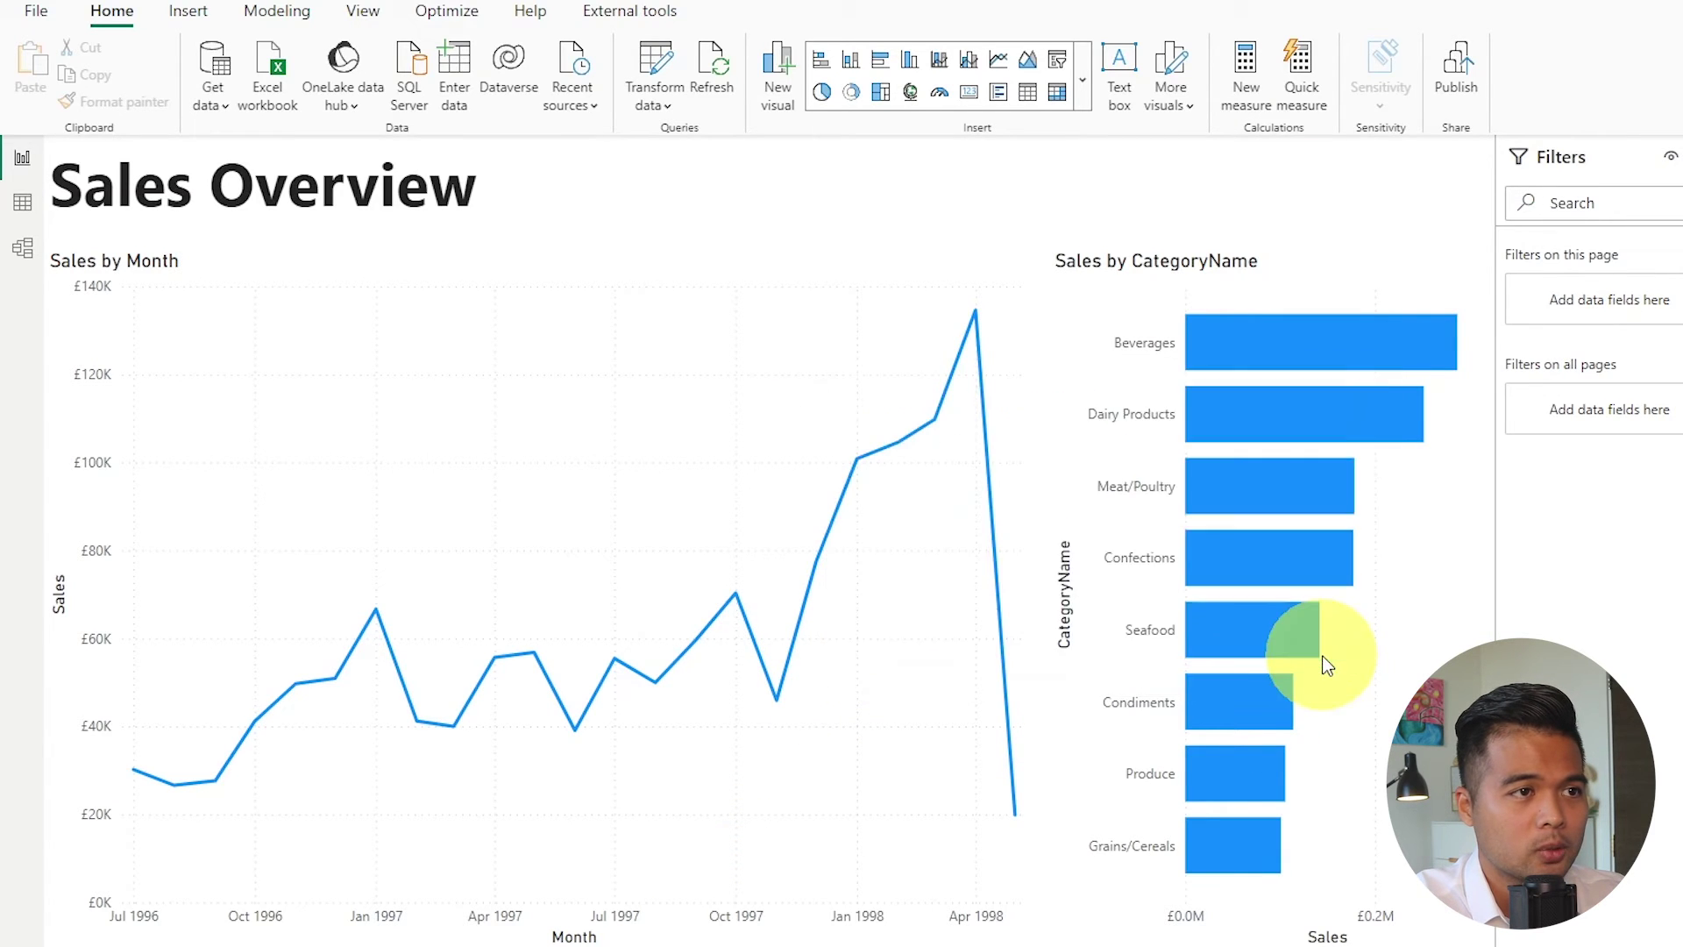
Switch to the Drillthrough Target report, save it and publish it to the Cross Report Drillthrough workspace
{"action": "mouse_move", "coordinate": [412, 923]}
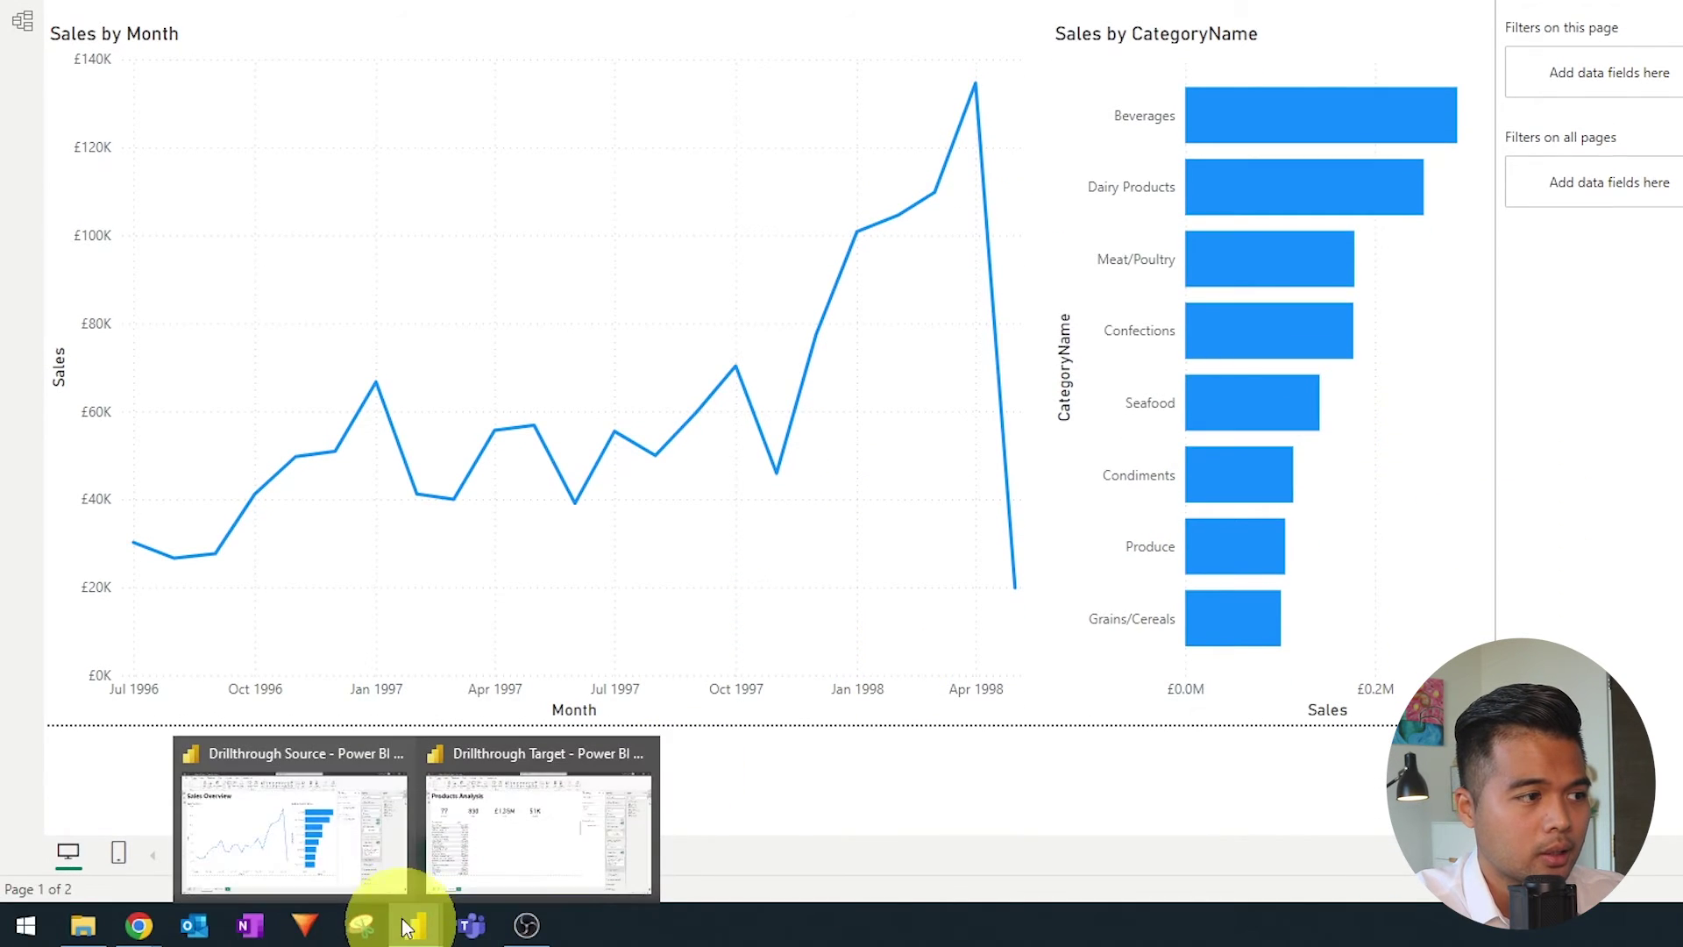
{"action": "left_click", "coordinate": [619, 827]}
{"action": "left_click", "coordinate": [1451, 62]}
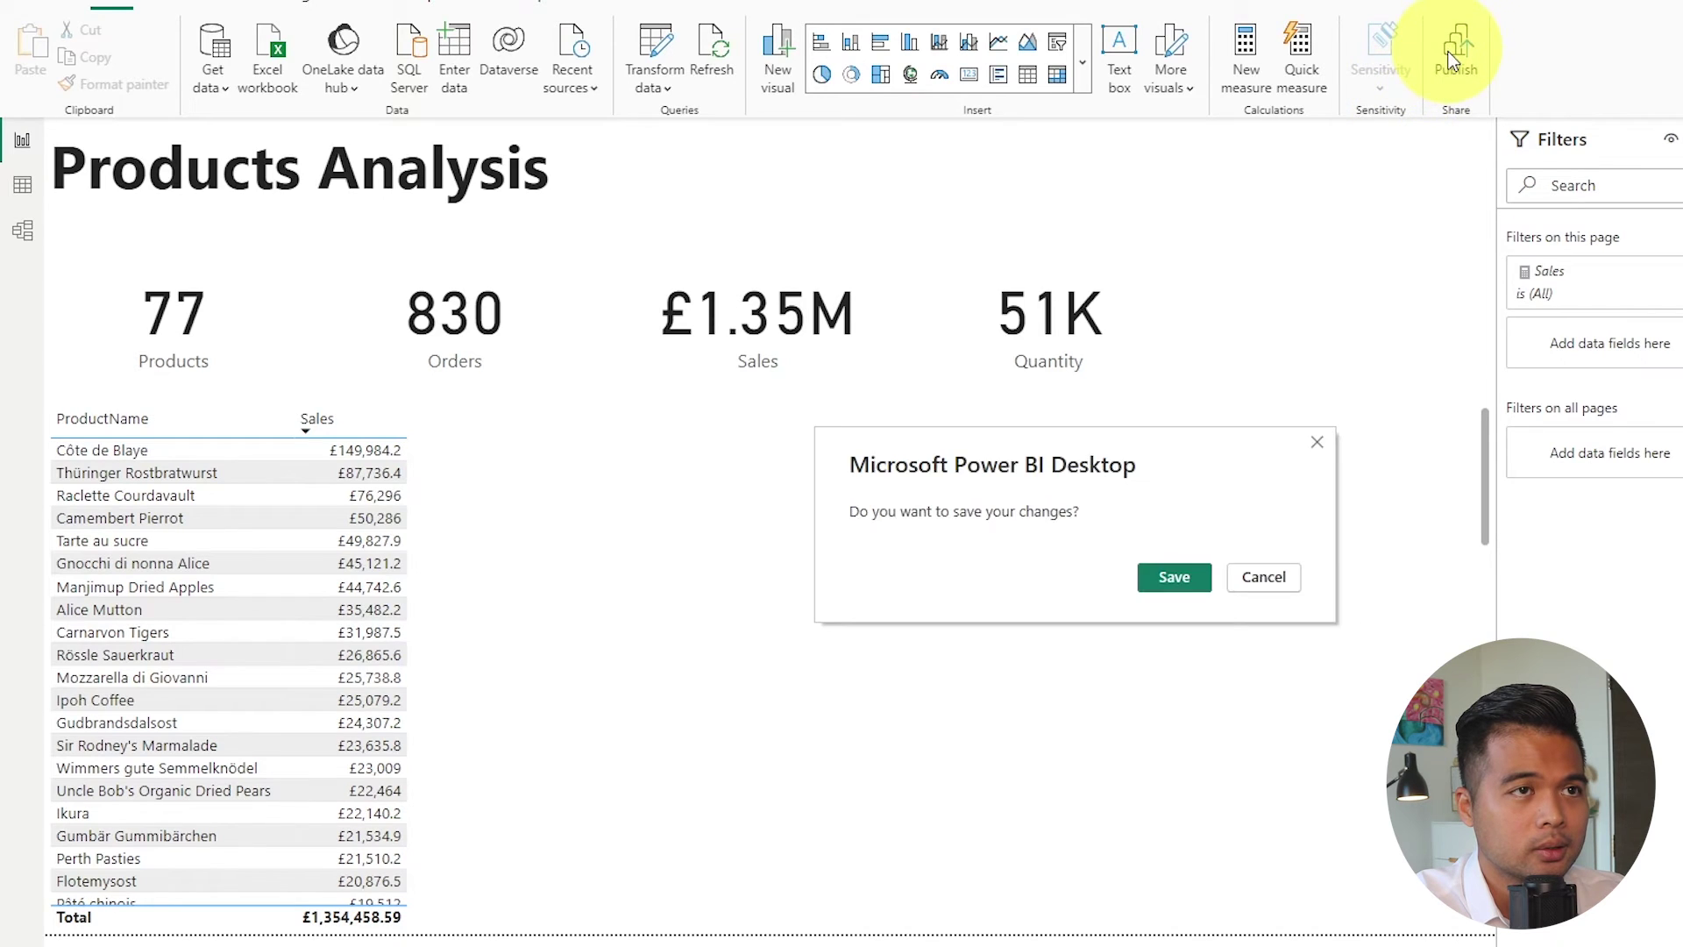
{"action": "left_click", "coordinate": [1172, 577]}
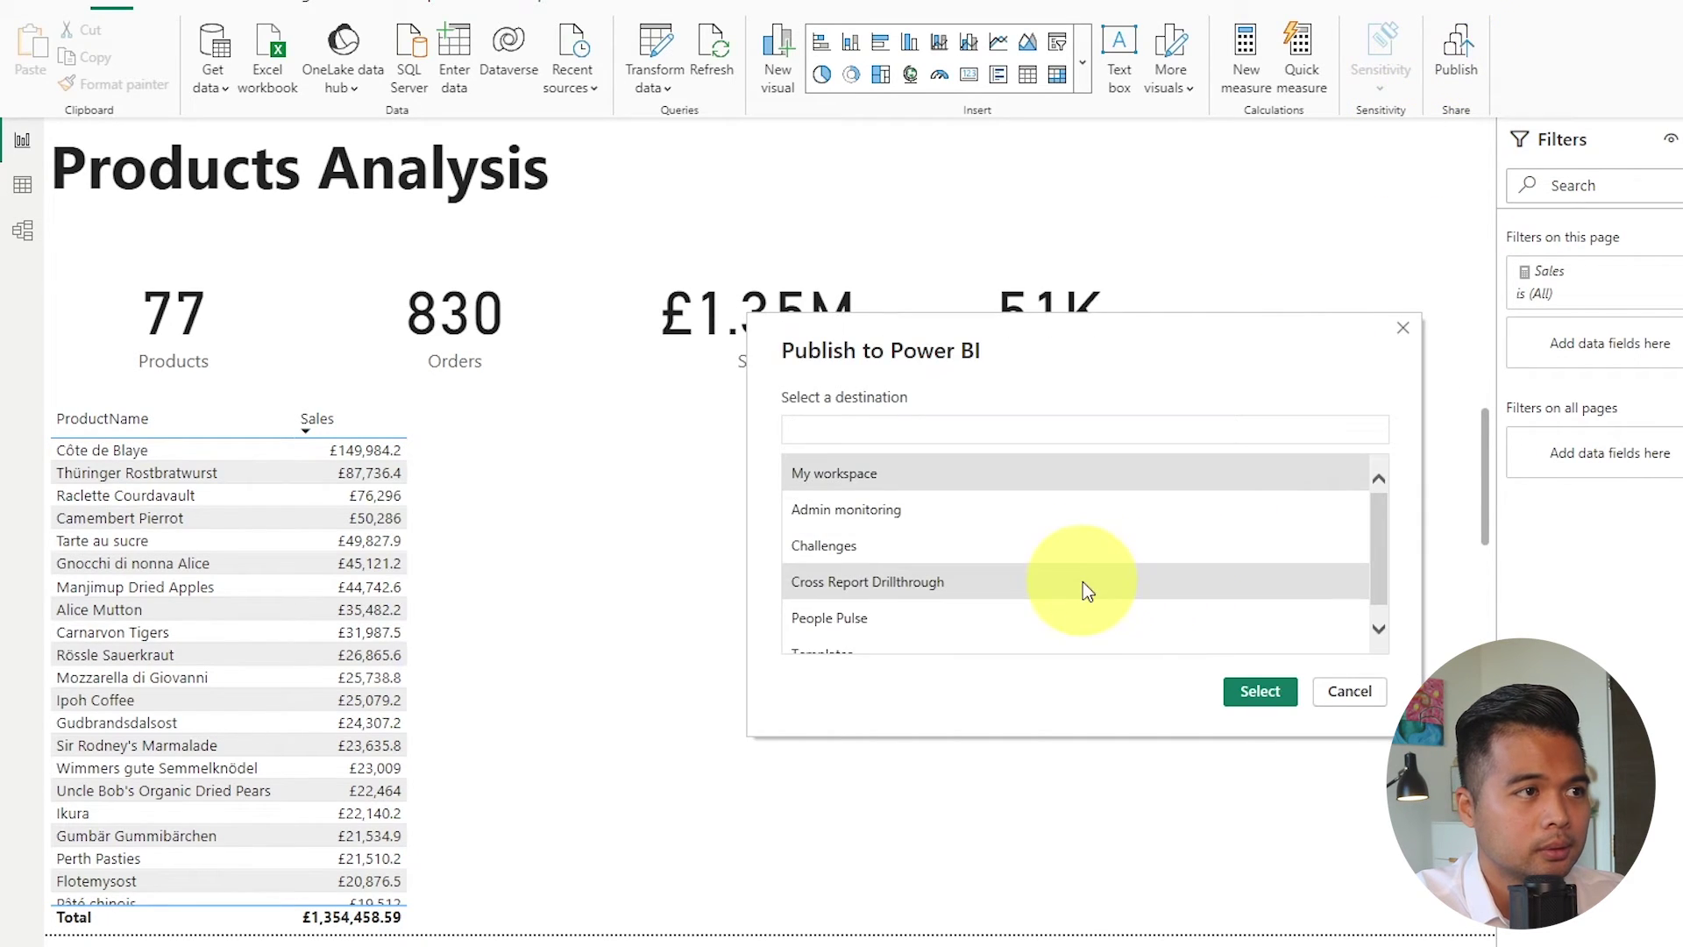
{"action": "left_click", "coordinate": [1086, 585]}
{"action": "left_click", "coordinate": [1260, 690]}
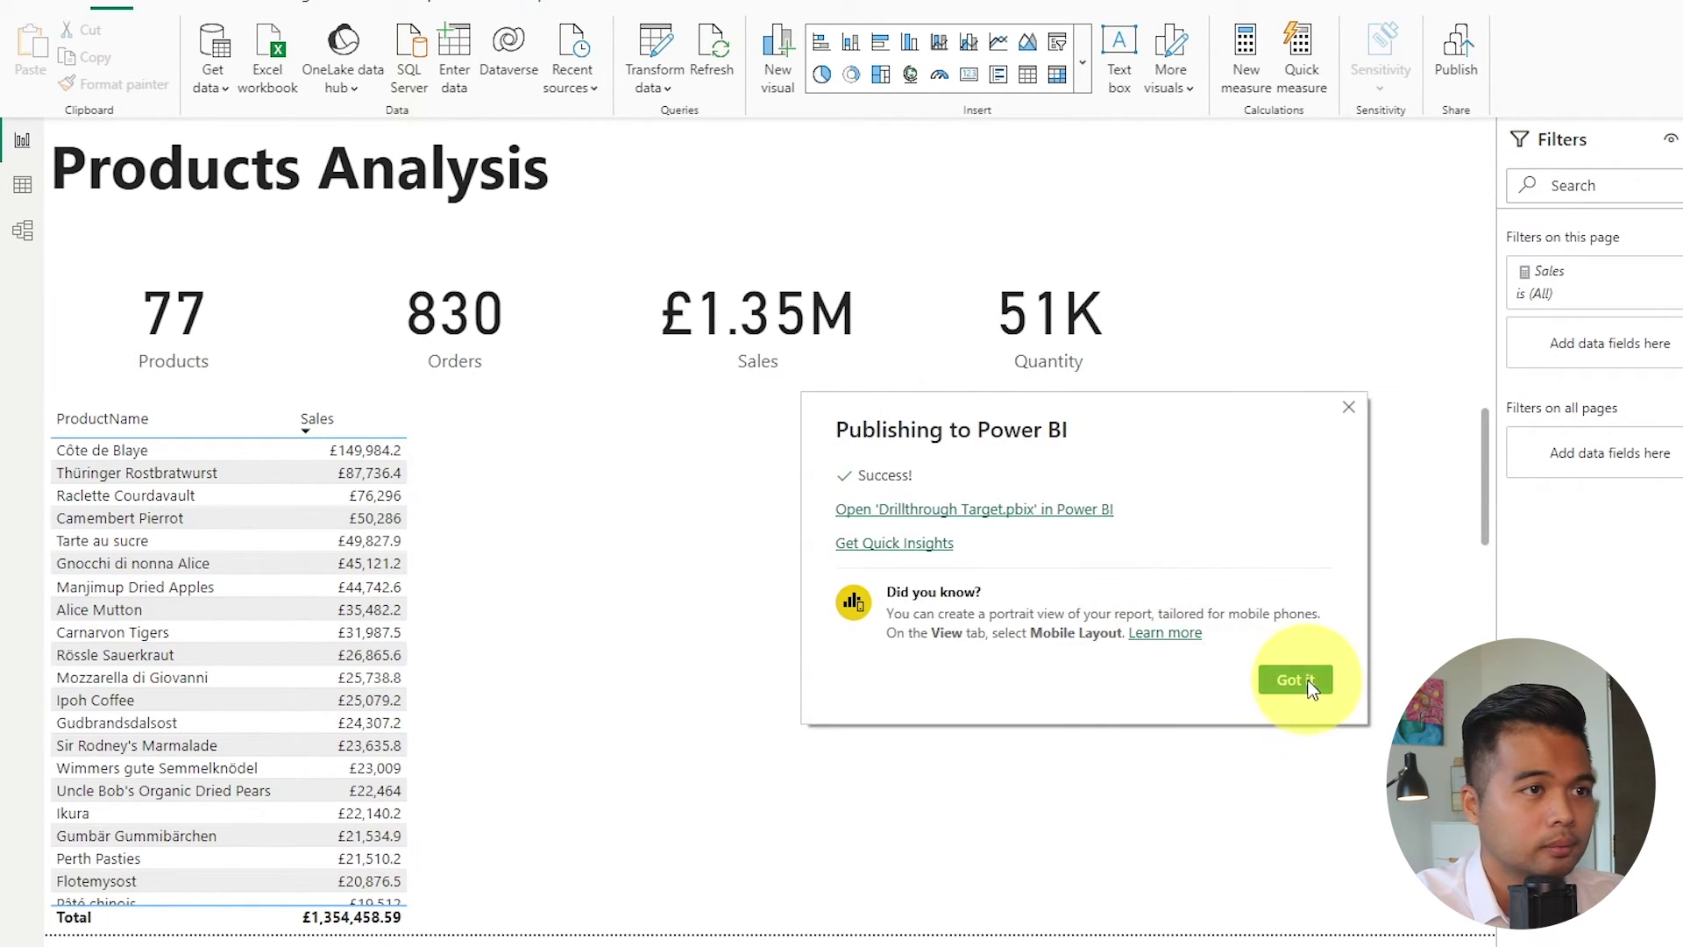
{"action": "left_click", "coordinate": [1295, 679]}
Switch to the Cross Report Drillthrough workspace in the browser and refresh its contents
{"action": "left_click", "coordinate": [184, 872]}
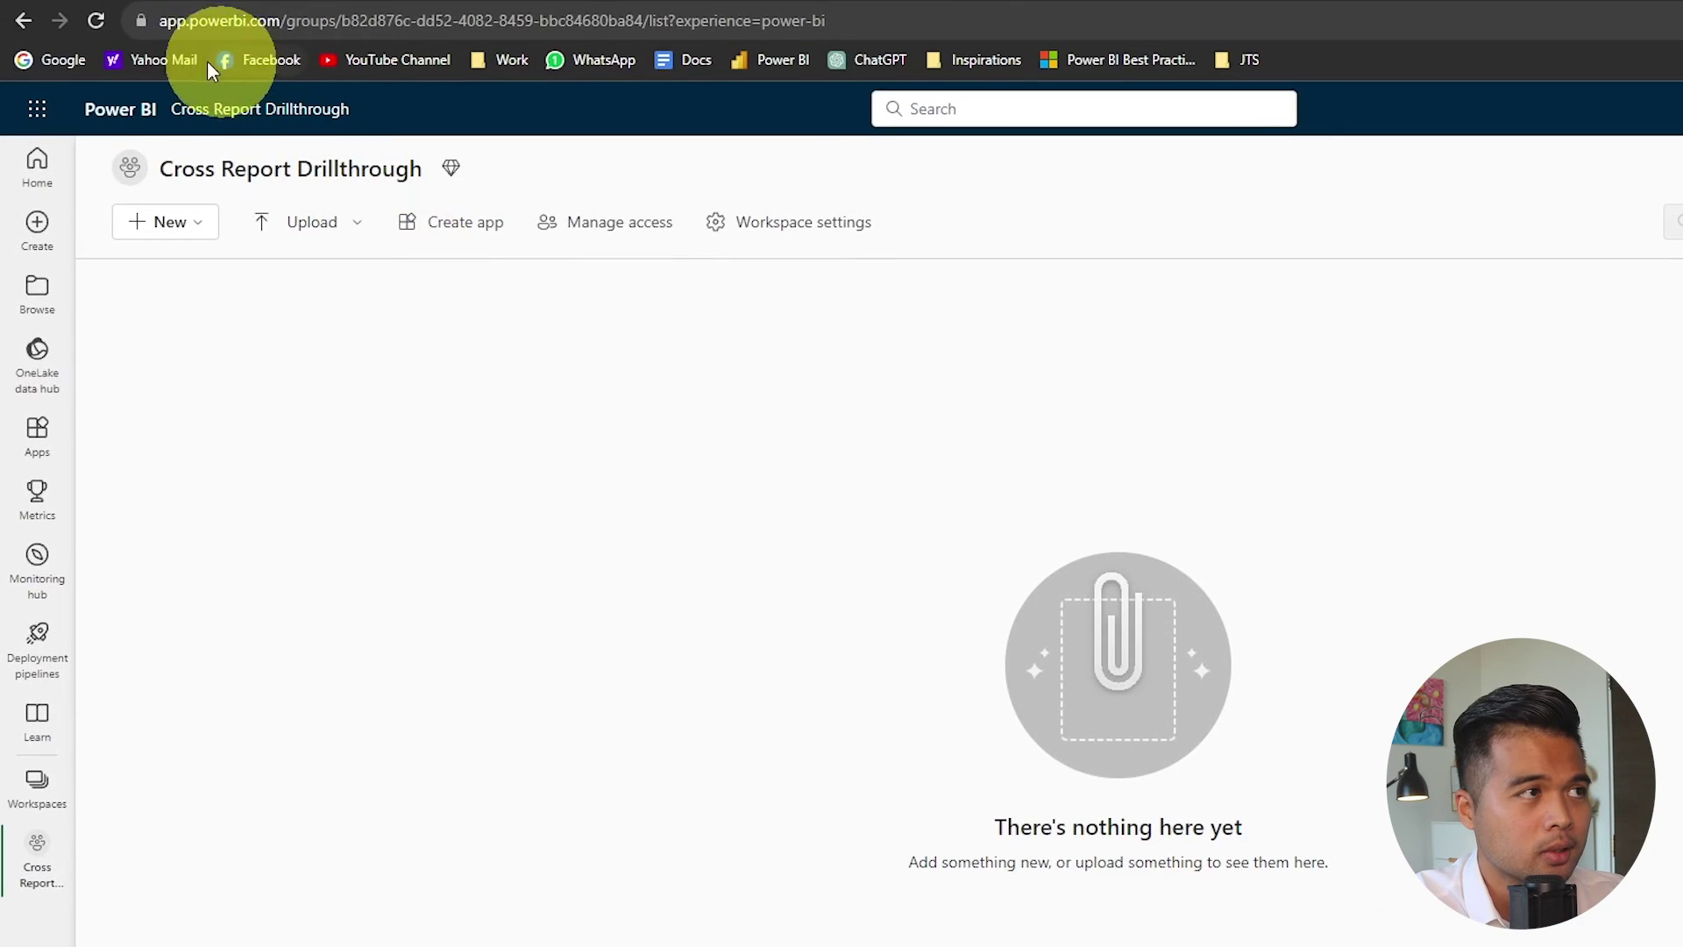
{"action": "left_click", "coordinate": [102, 31]}
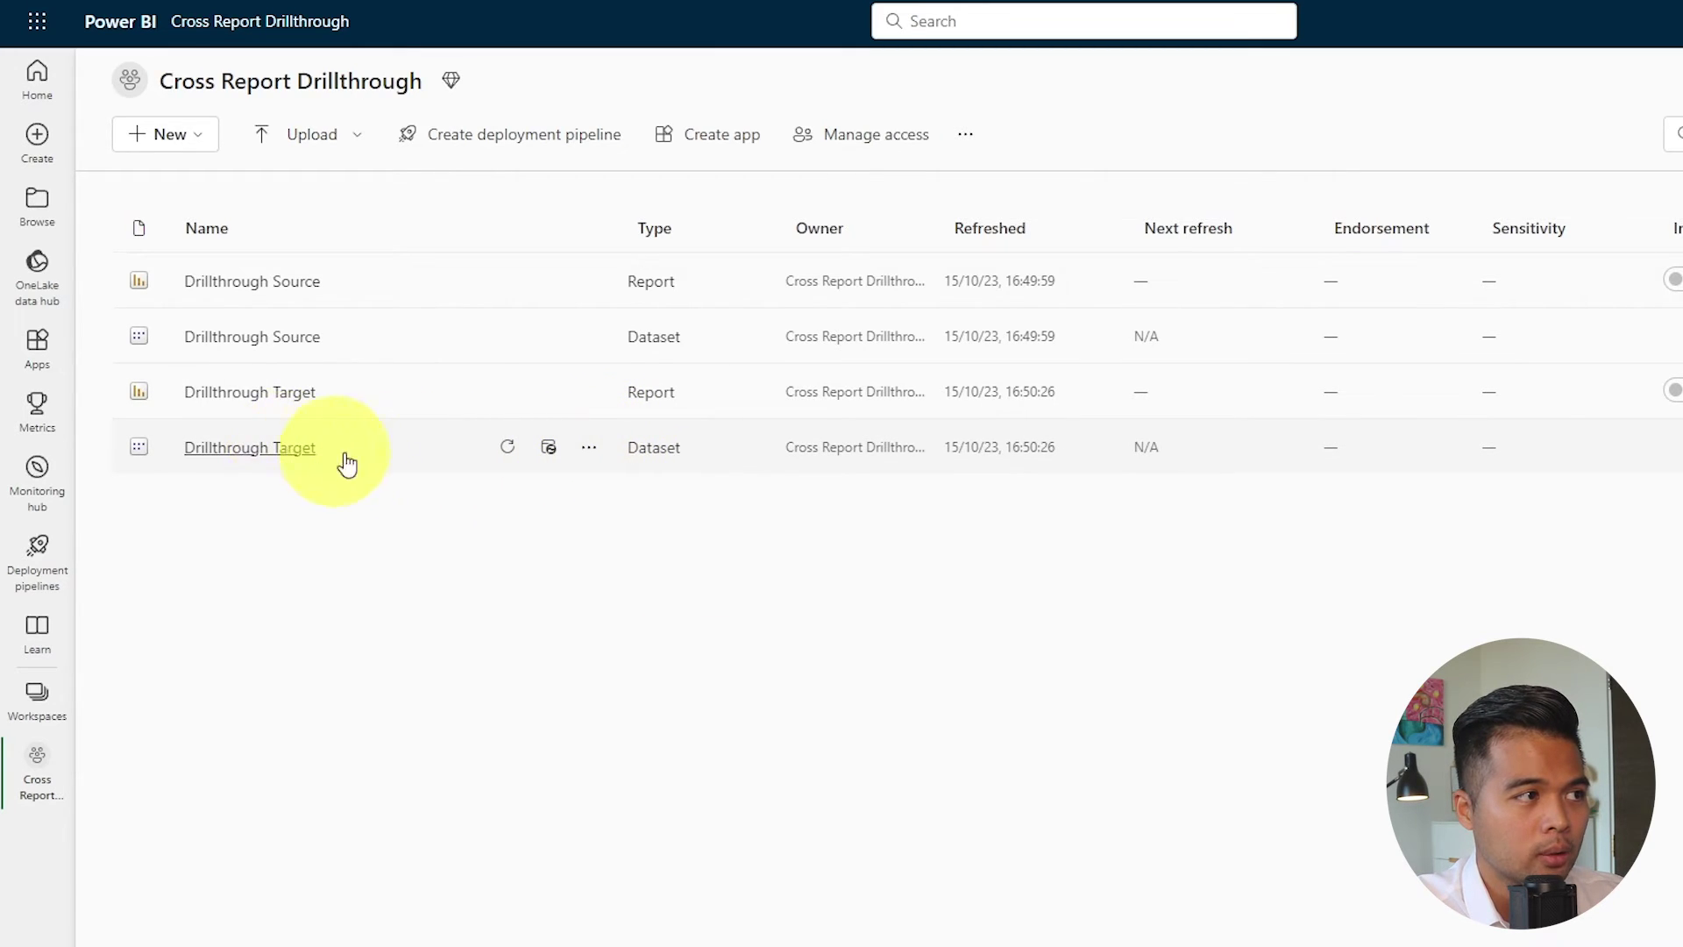
{"action": "left_click", "coordinate": [590, 449]}
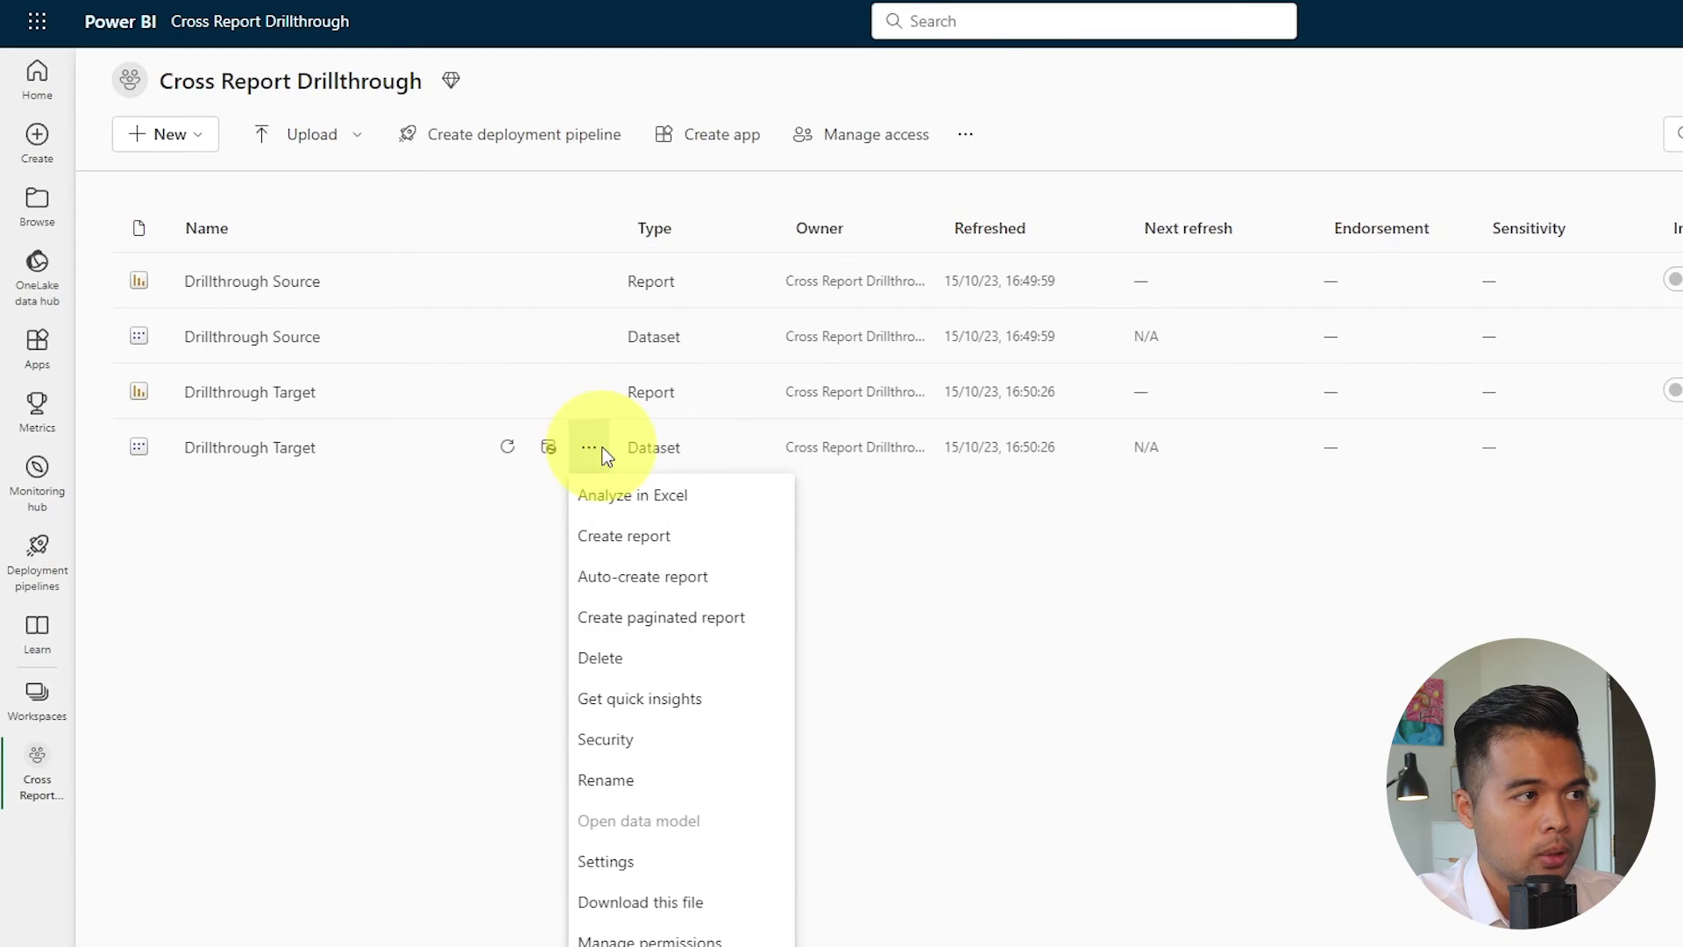
{"action": "left_click", "coordinate": [623, 862]}
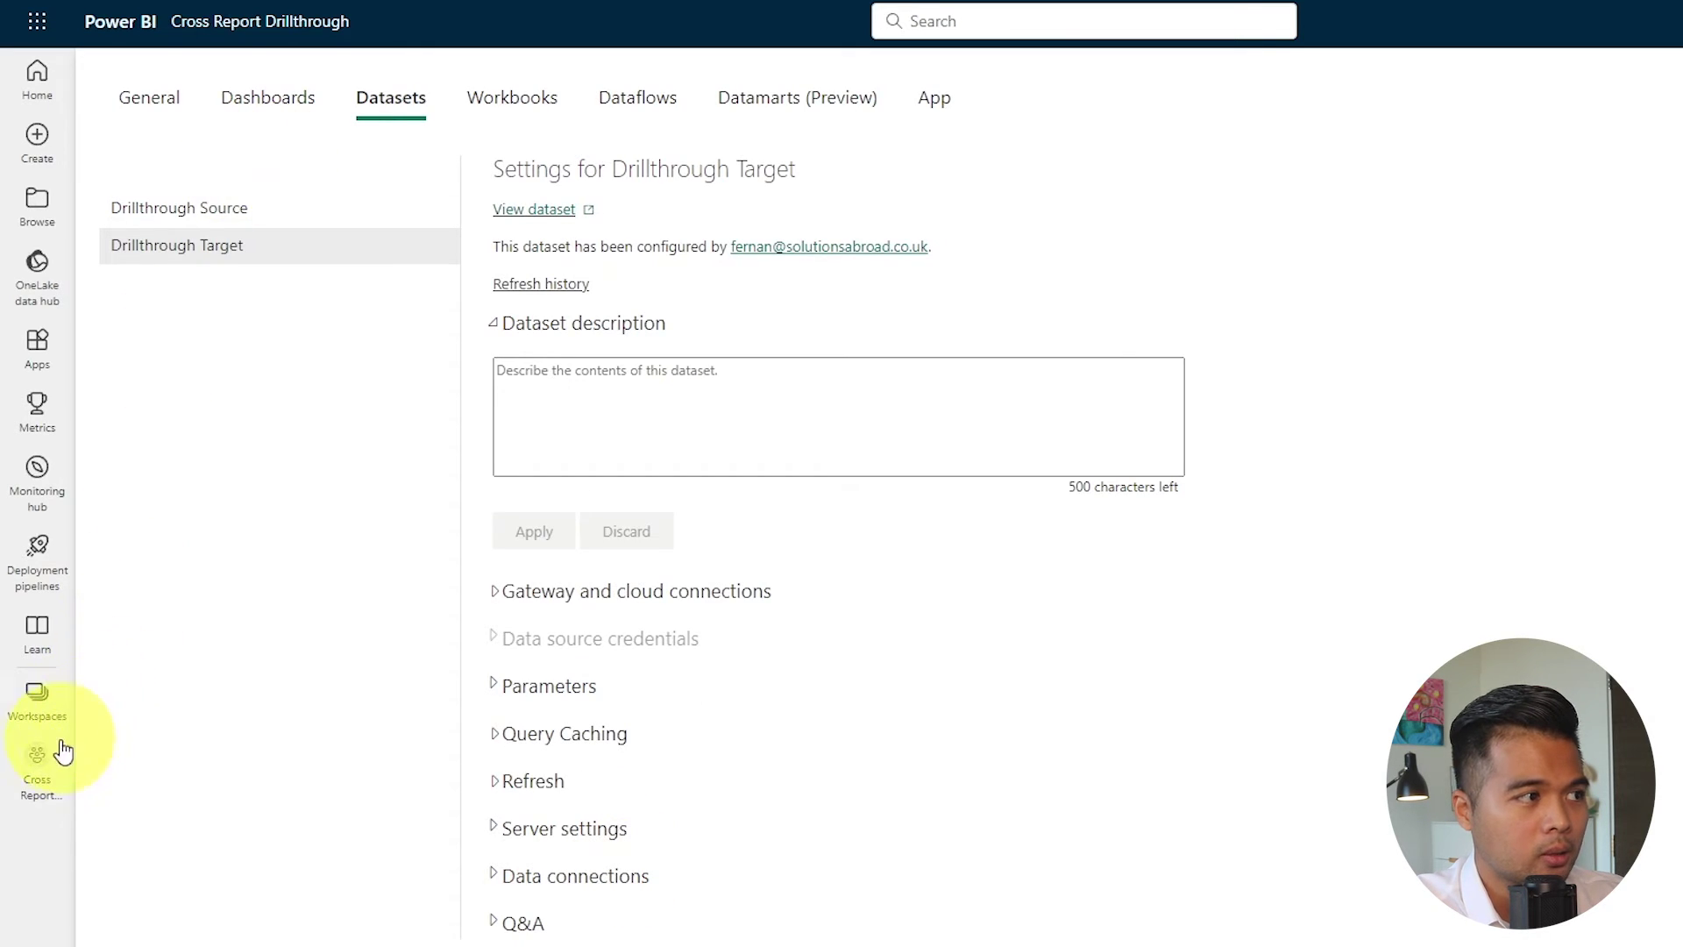
{"action": "left_click", "coordinate": [38, 769]}
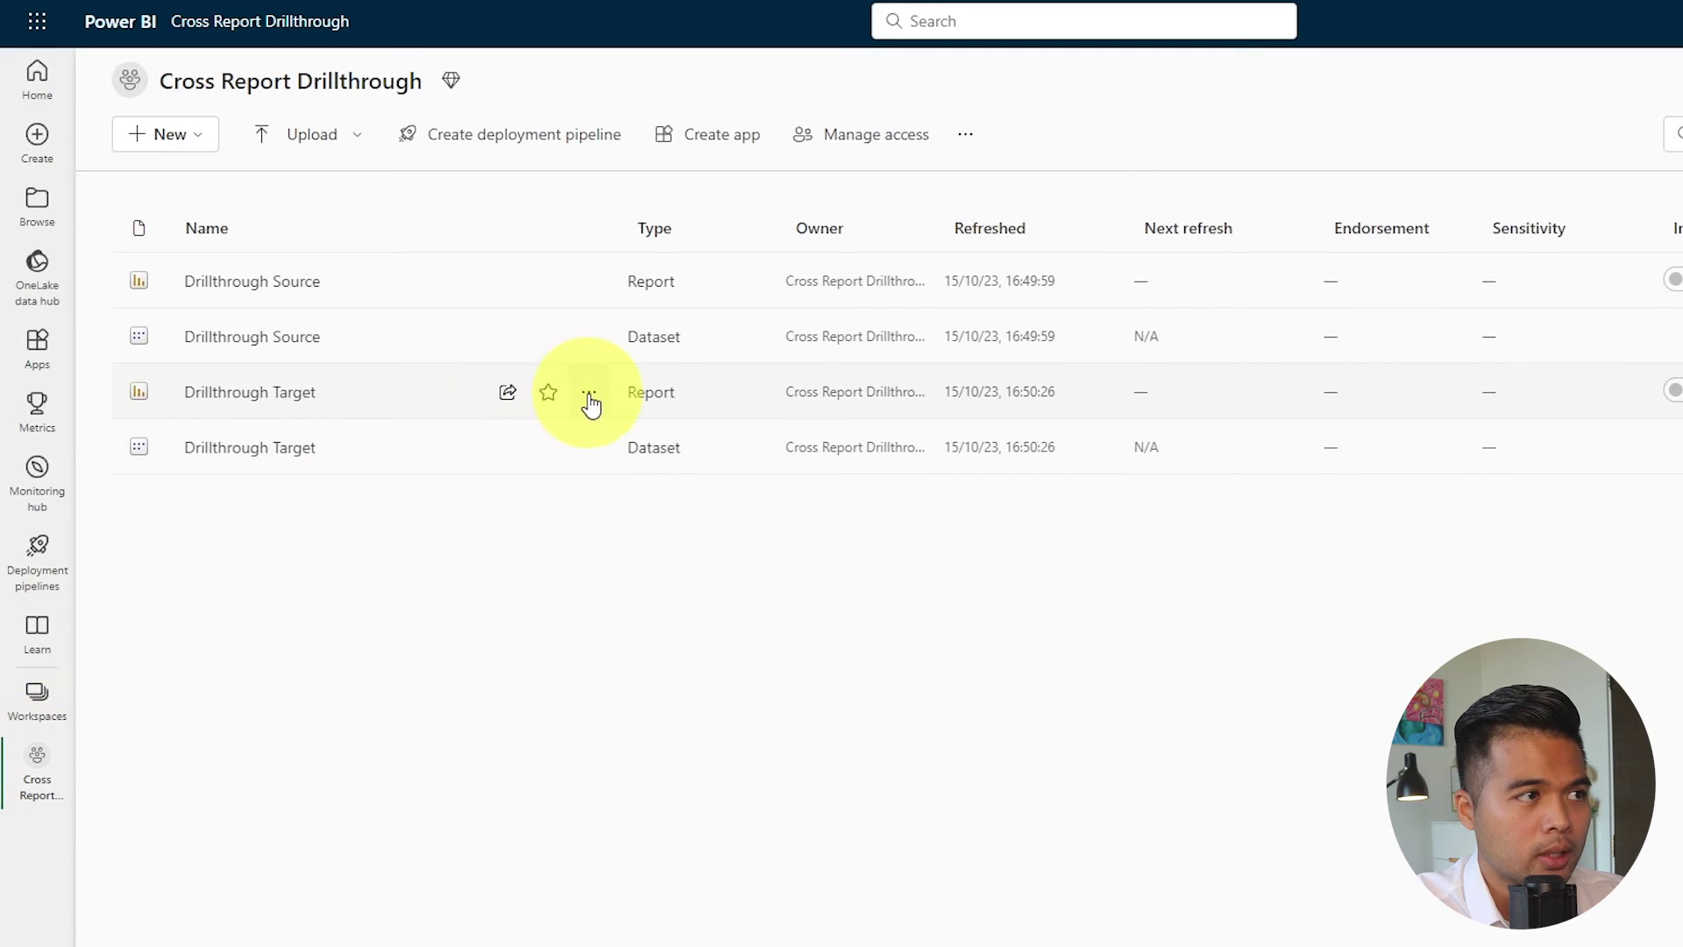
Check the Cross-report drill through option in the Drillthrough Target report's settings and close the settings
{"action": "left_click", "coordinate": [590, 400]}
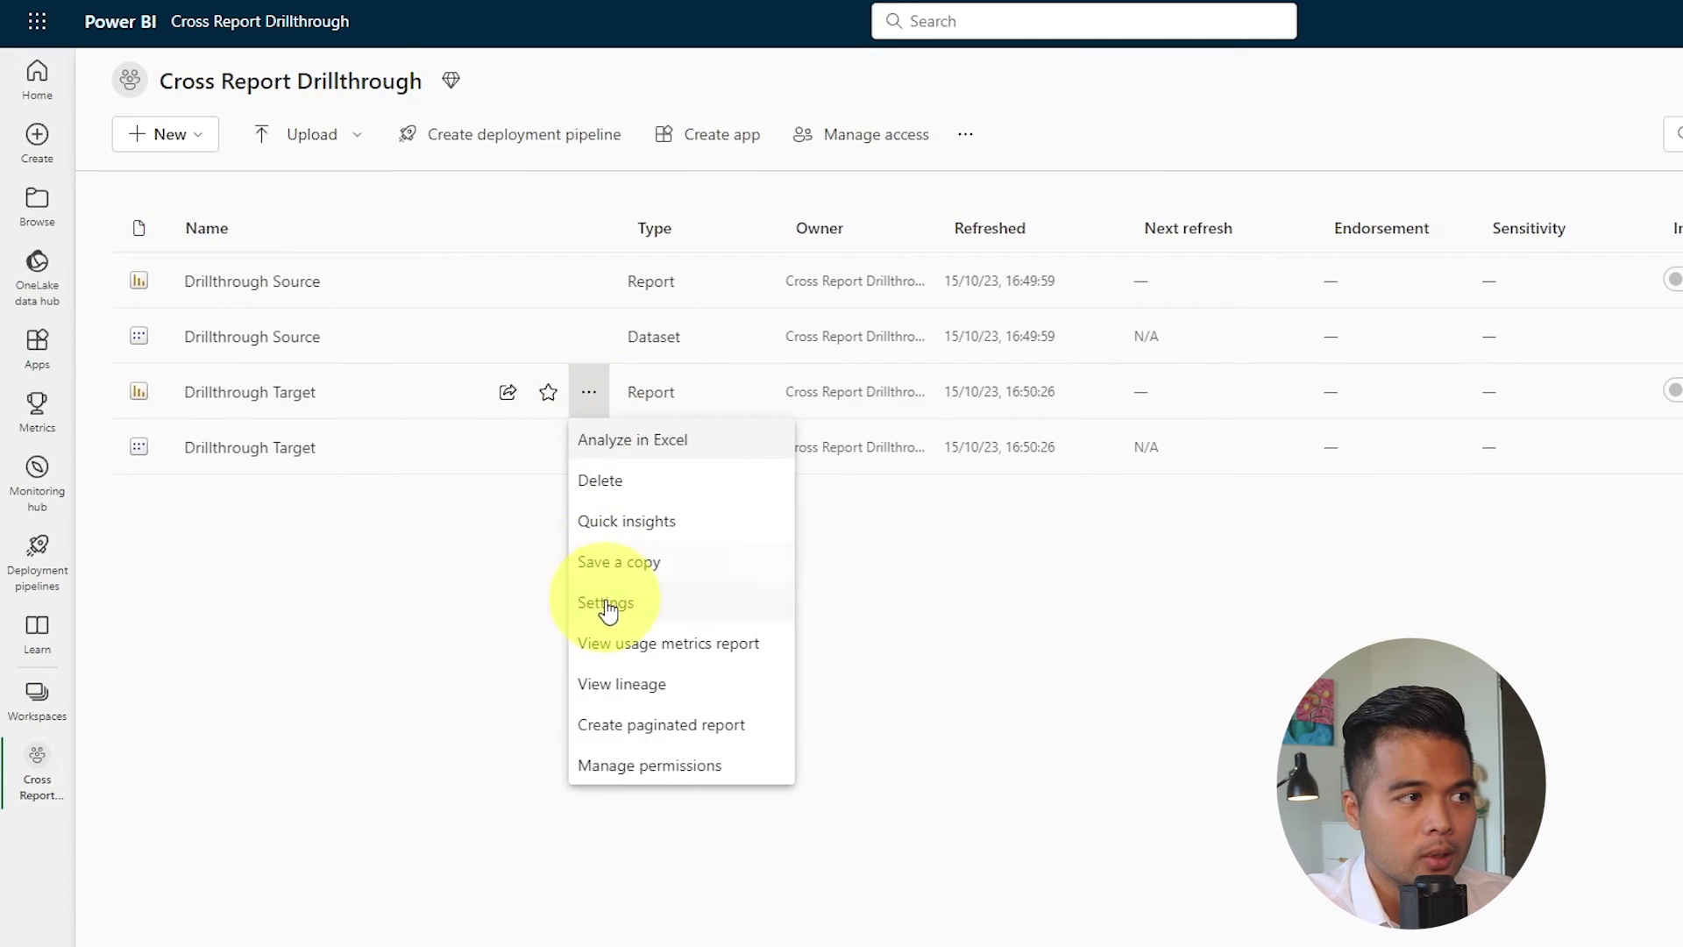
{"action": "left_click", "coordinate": [605, 600]}
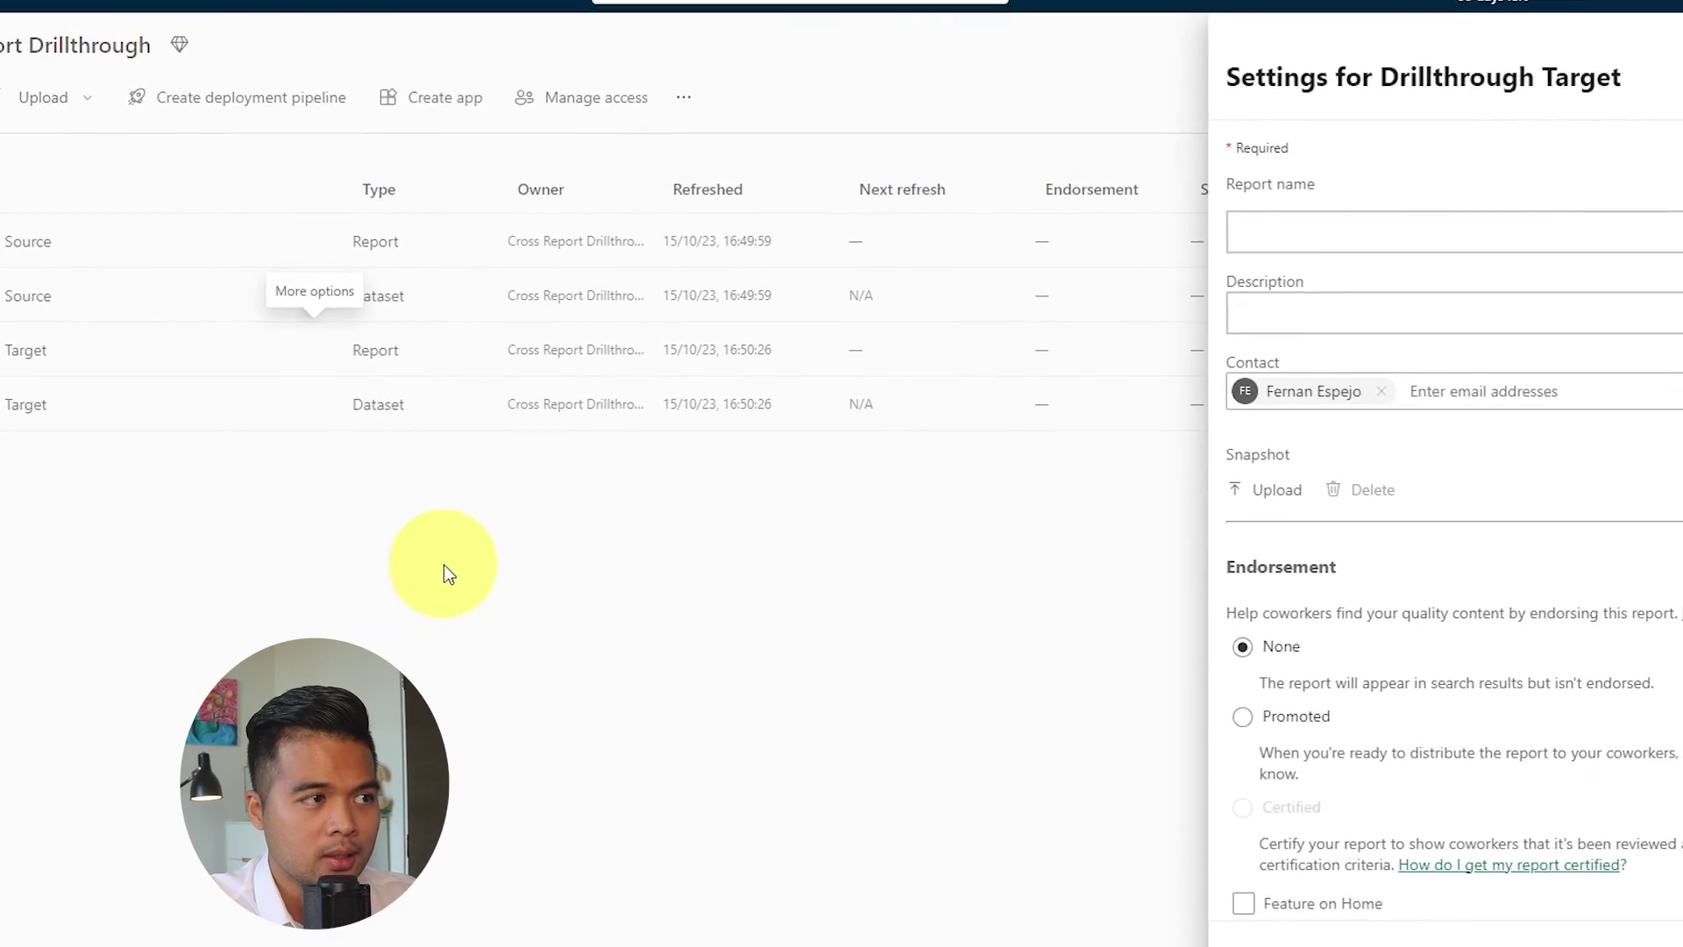
{"action": "scroll", "coordinate": [1450, 642], "scroll_direction": "down", "scroll_amount": 7}
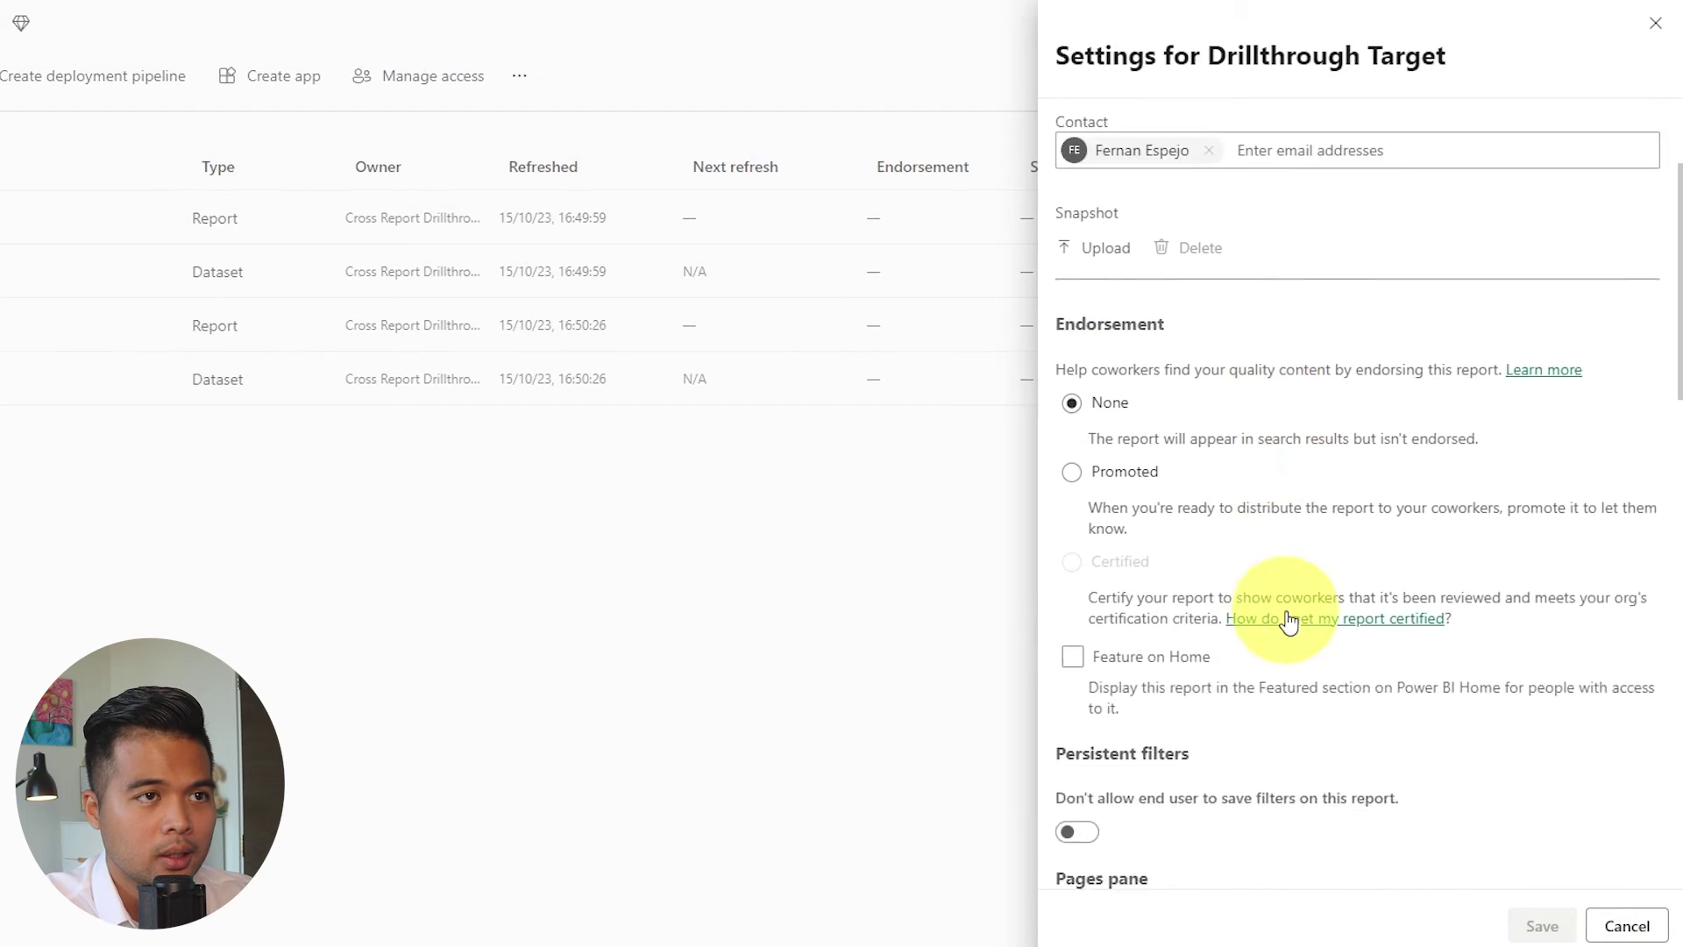
{"action": "scroll", "coordinate": [1373, 602], "scroll_direction": "down", "scroll_amount": 5}
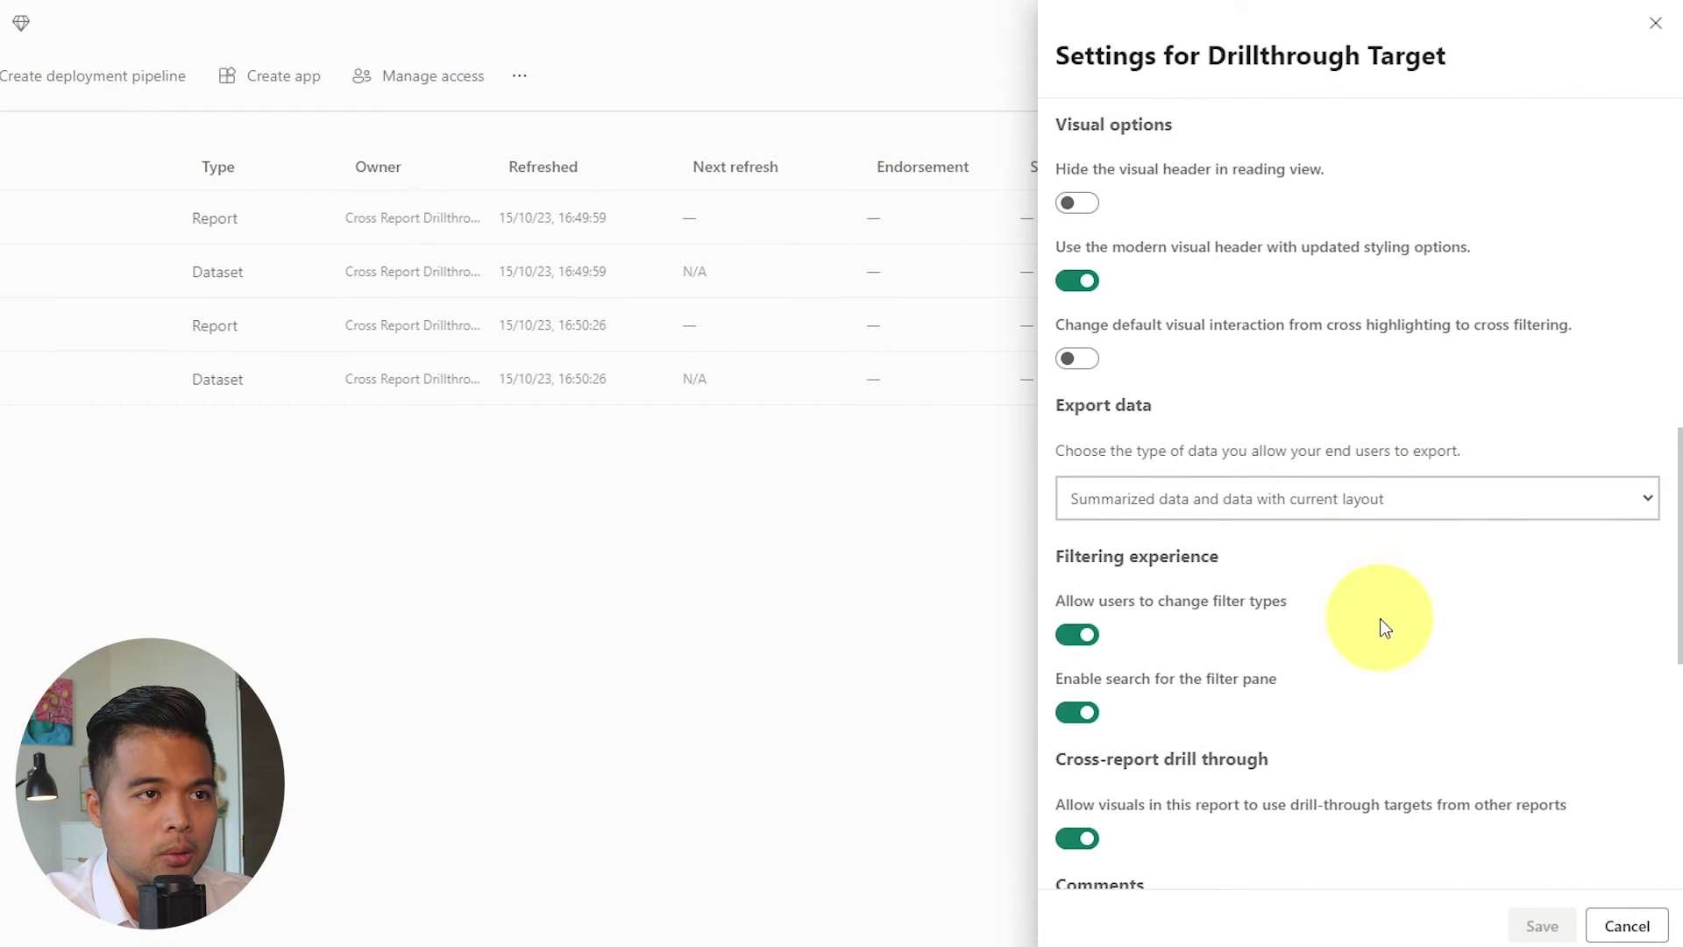
{"action": "scroll", "coordinate": [1389, 647], "scroll_direction": "down", "scroll_amount": 1}
{"action": "scroll", "coordinate": [1392, 650], "scroll_direction": "down", "scroll_amount": 1}
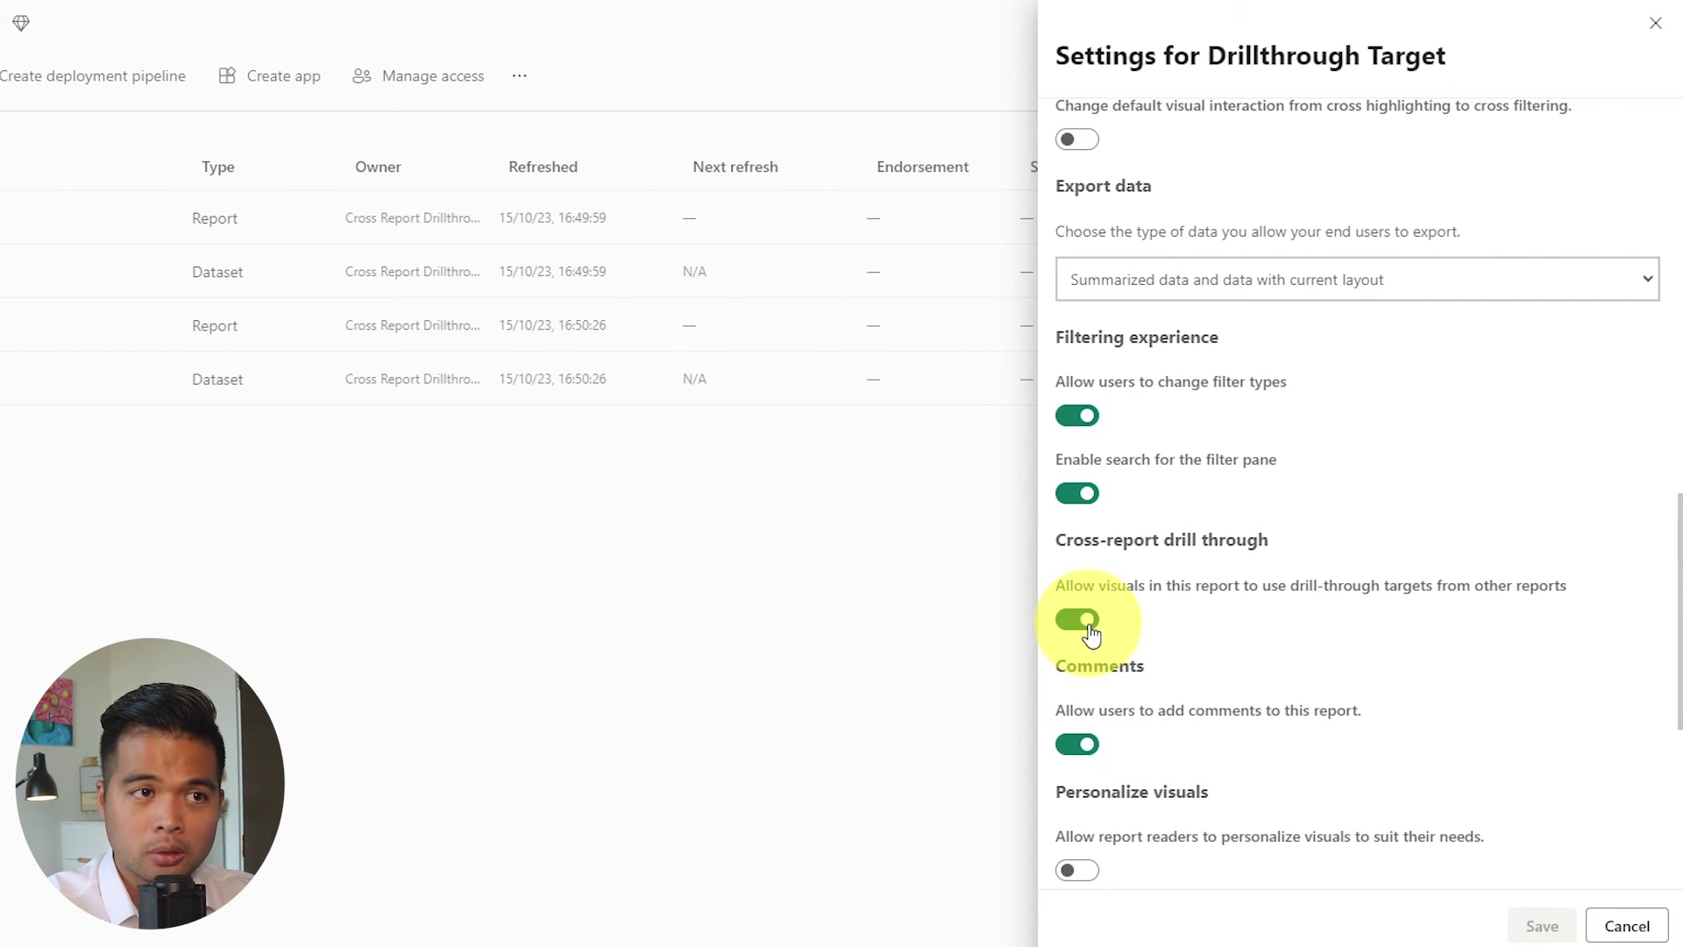
{"action": "left_click", "coordinate": [659, 550]}
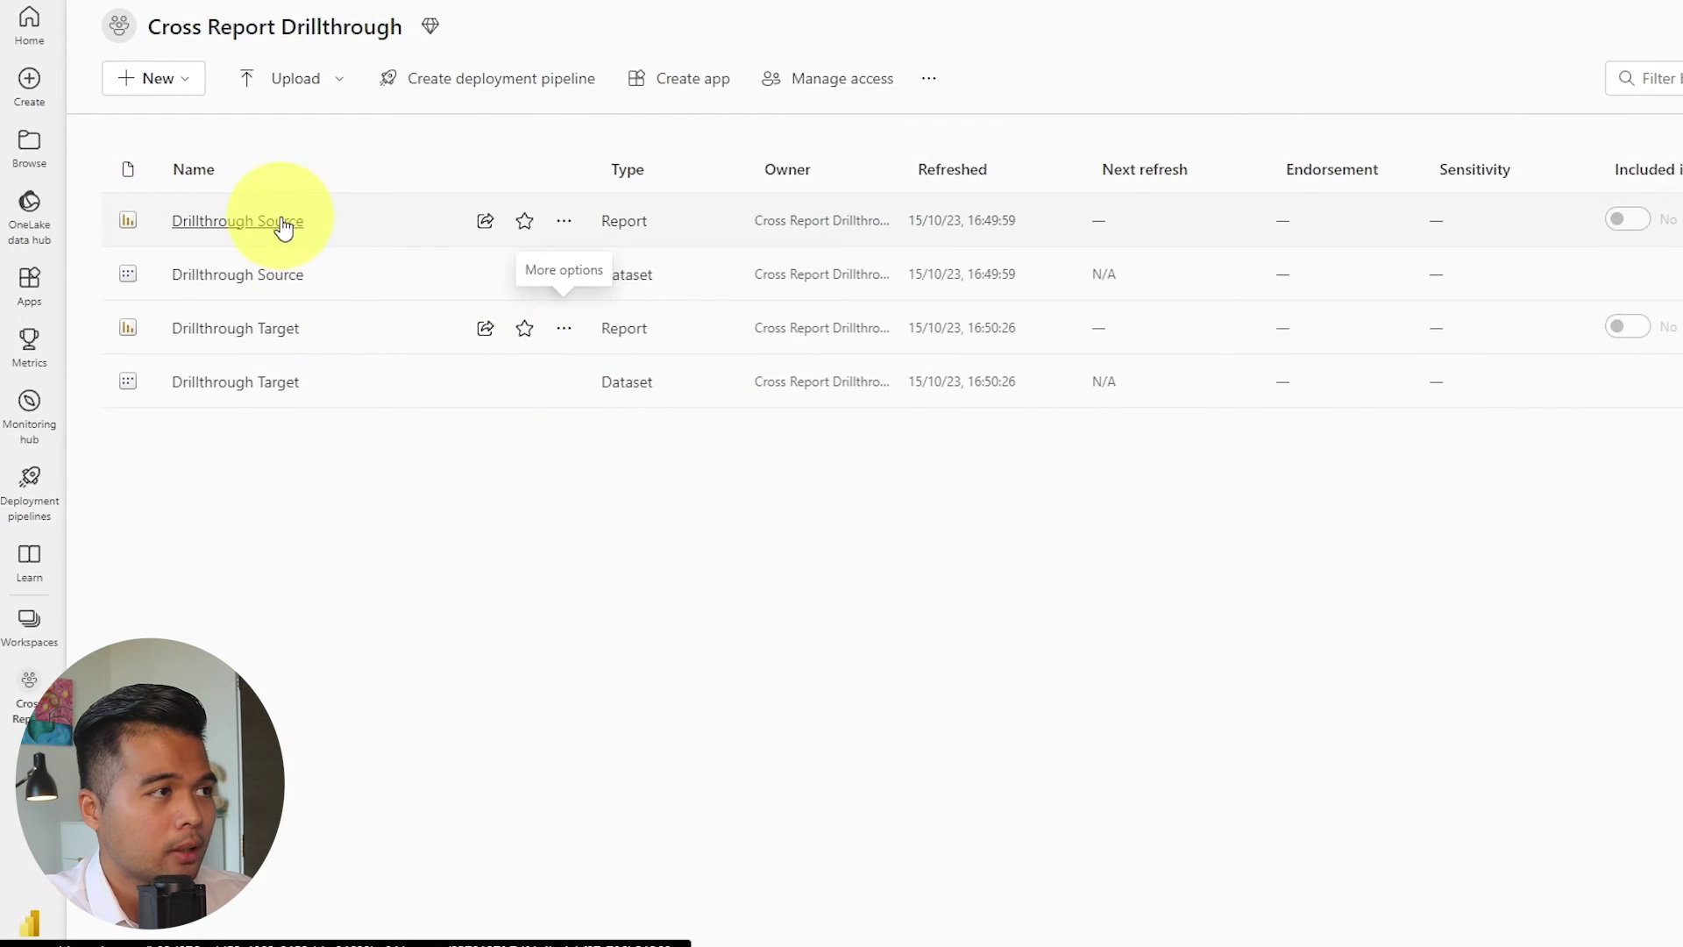
Open the Drillthrough Source report and drill through from the January 1998 sales point to Products [Drillthrough Target]
{"action": "left_click", "coordinate": [282, 223]}
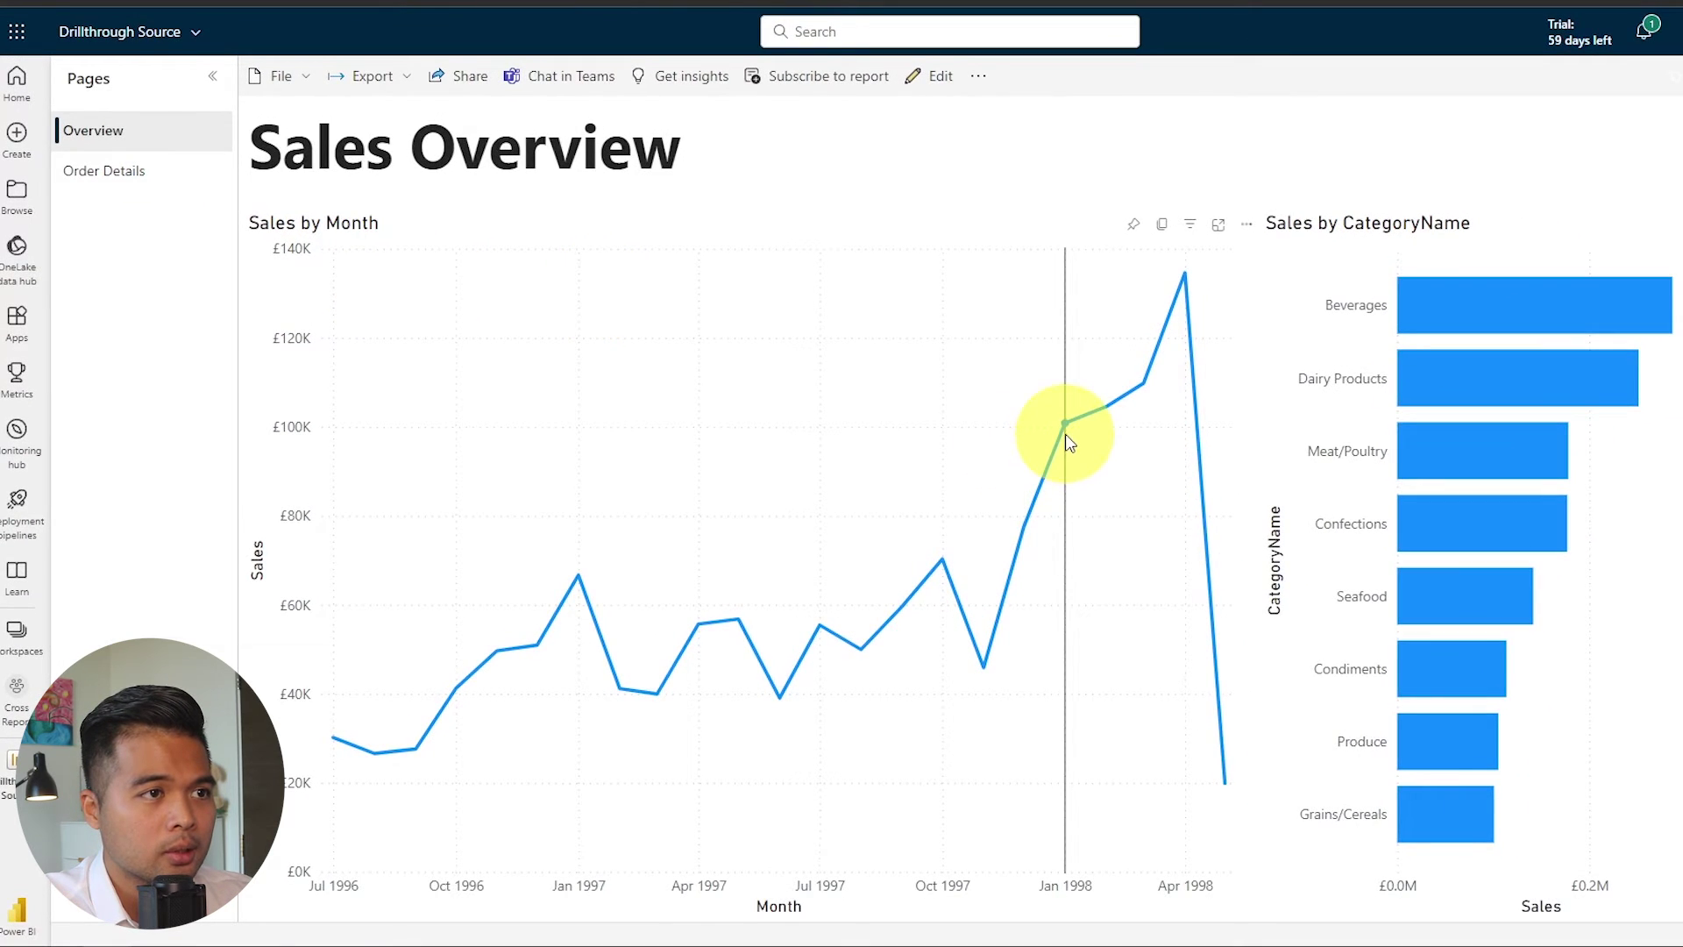
{"action": "right_click", "coordinate": [1065, 429]}
{"action": "mouse_move", "coordinate": [1159, 579]}
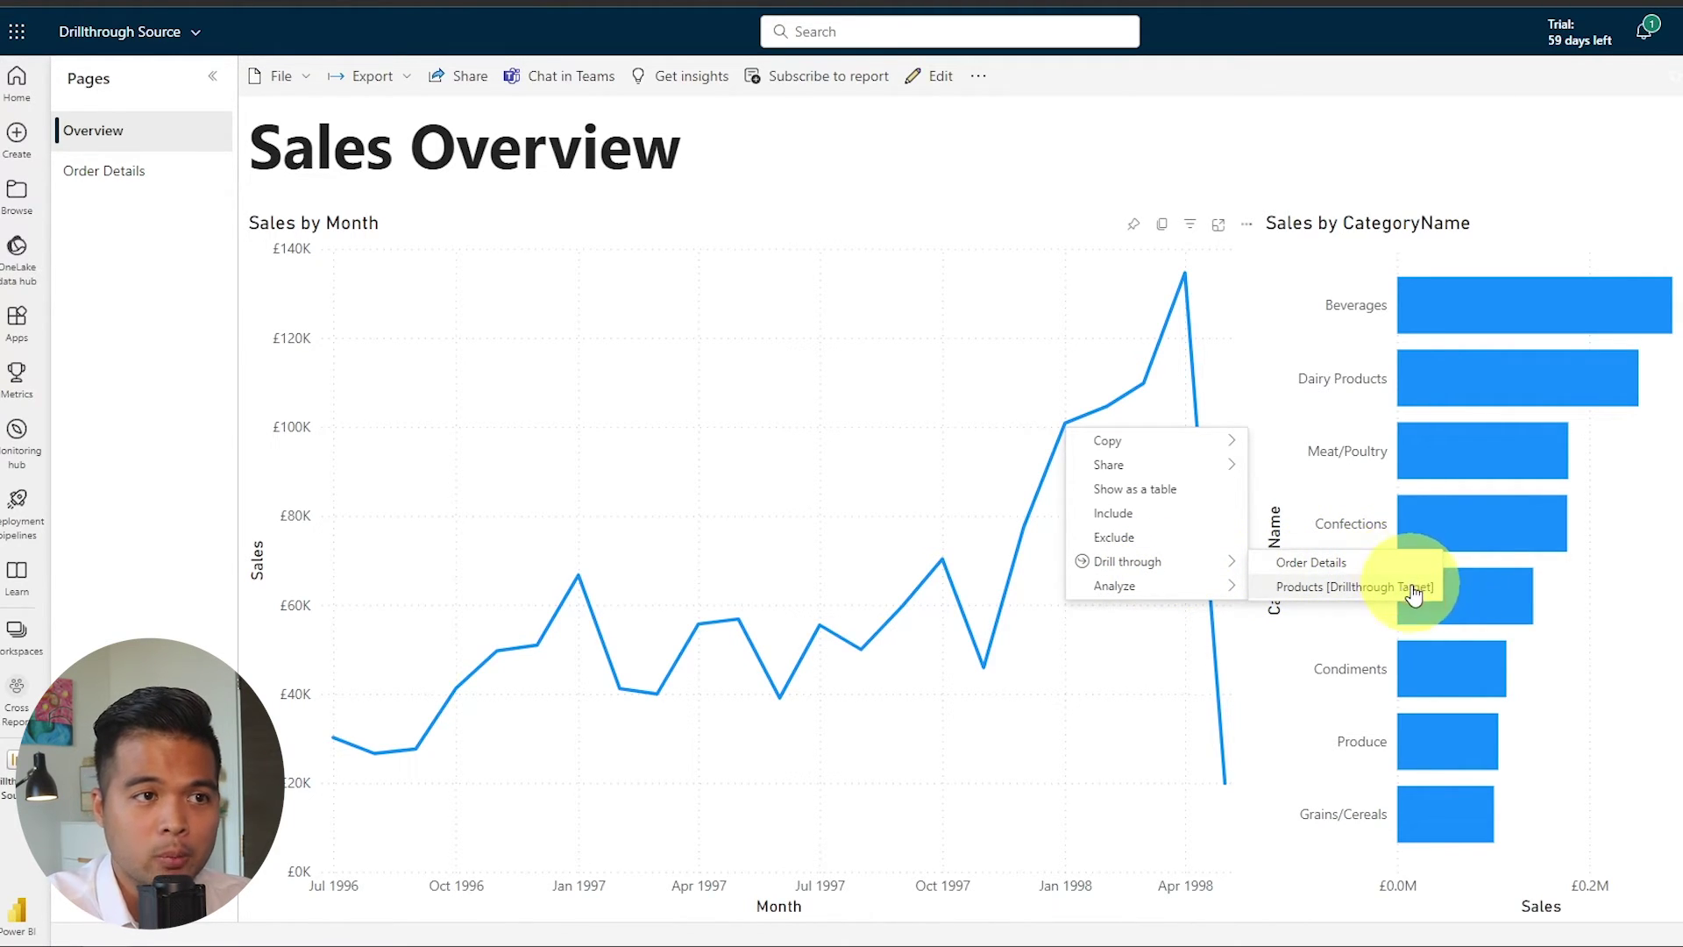
{"action": "left_click", "coordinate": [1312, 588]}
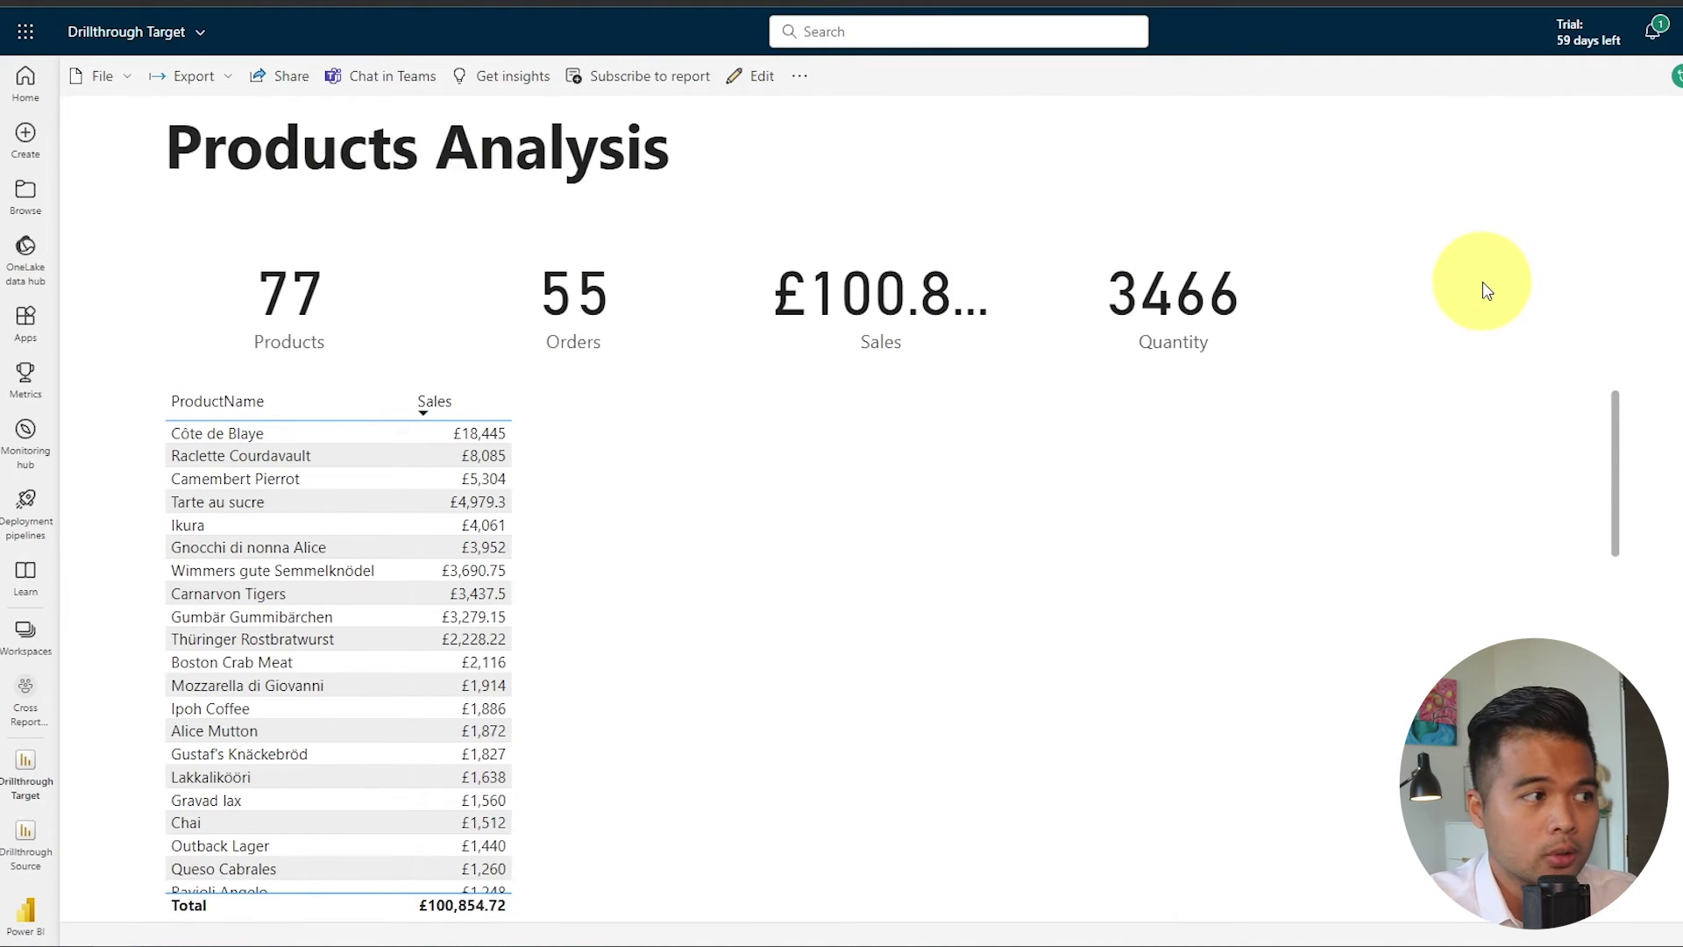
Start an app for the Cross Report Drillthrough workspace with the description "this is an app" and continue to its content
{"action": "left_click", "coordinate": [39, 709]}
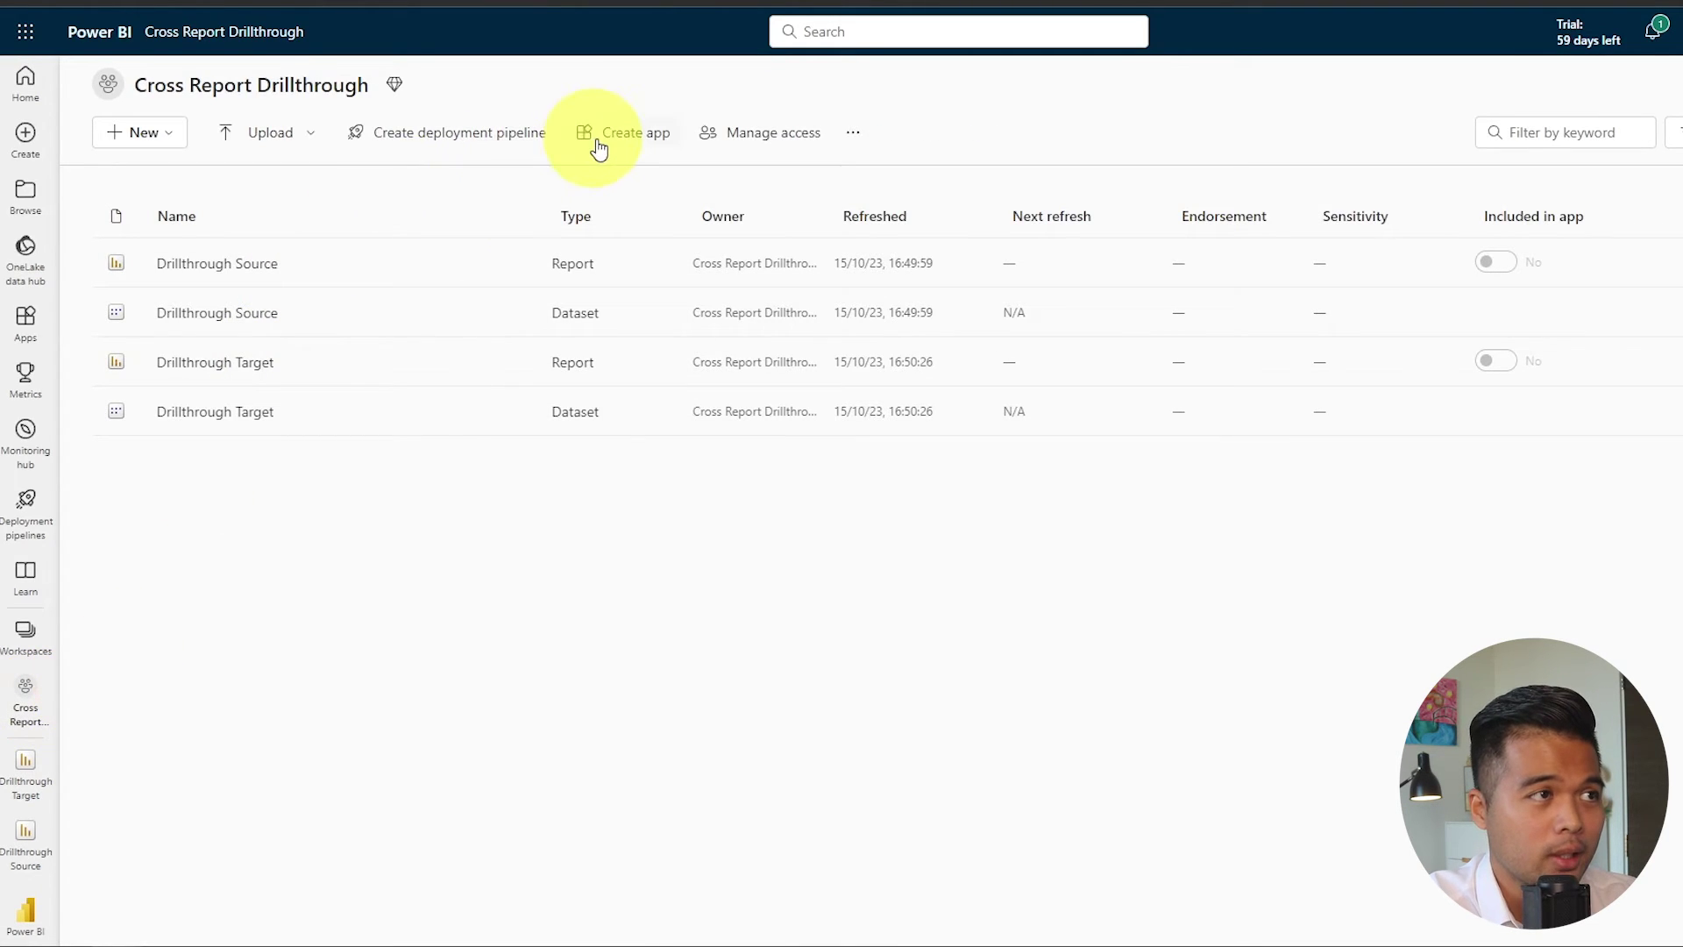
{"action": "left_click", "coordinate": [604, 146]}
{"action": "left_click", "coordinate": [323, 354]}
{"action": "type", "text": "th"}
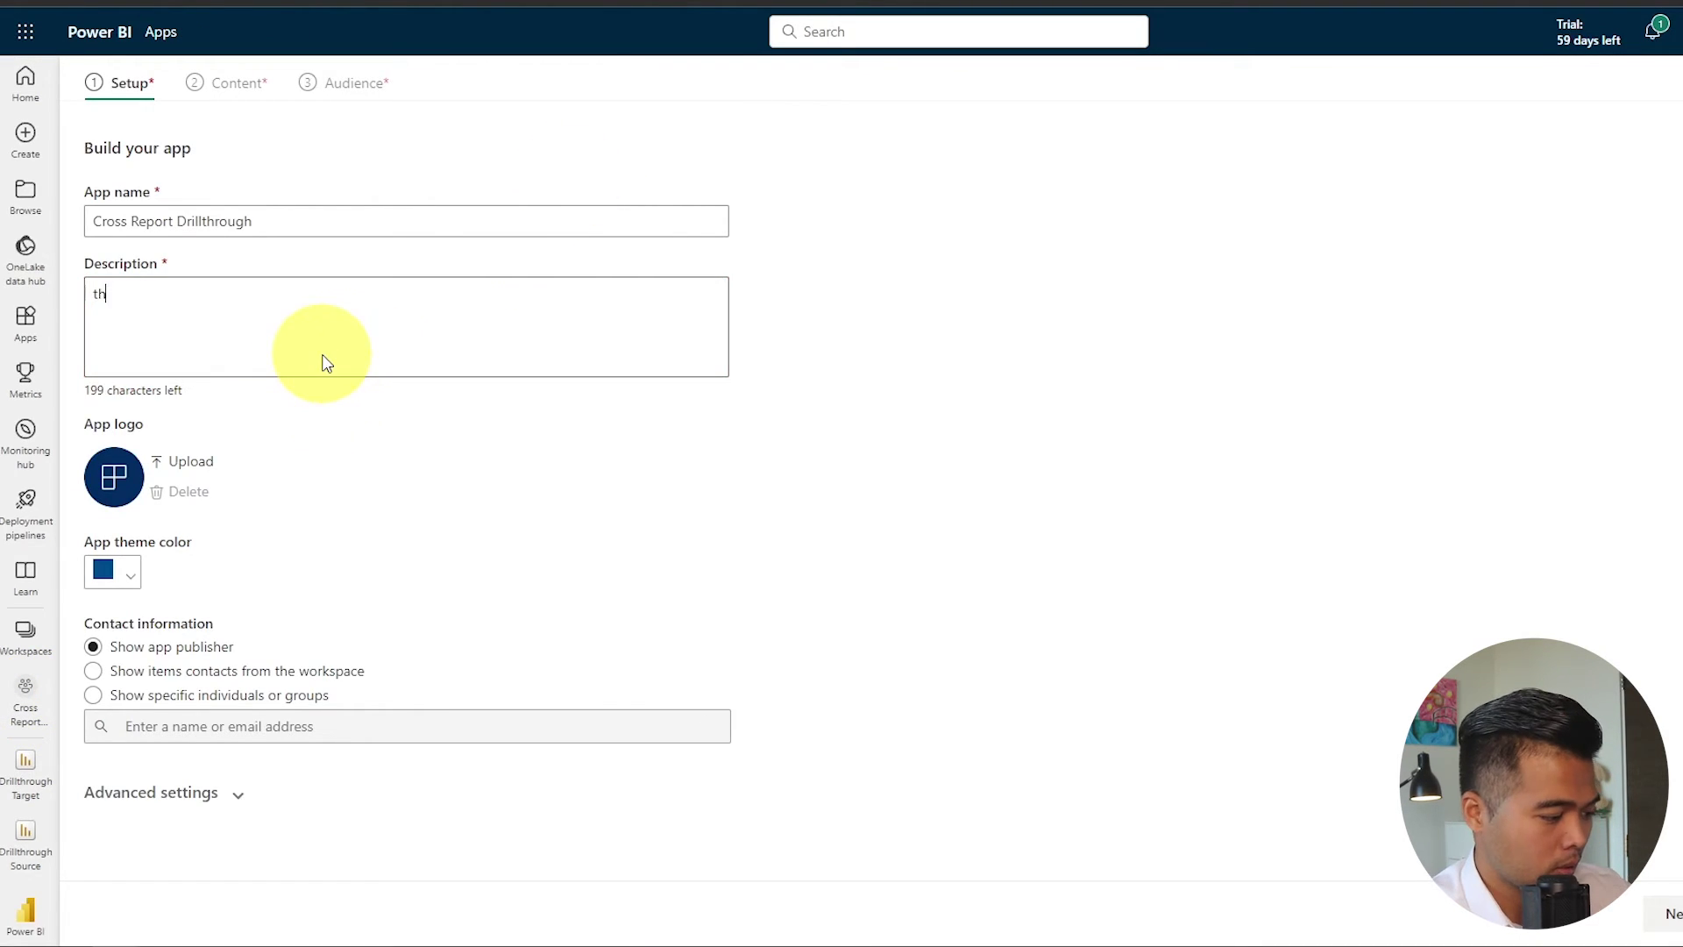
{"action": "type", "text": "is is an"}
{"action": "key", "text": "BackSpace"}
{"action": "type", "text": "n app"}
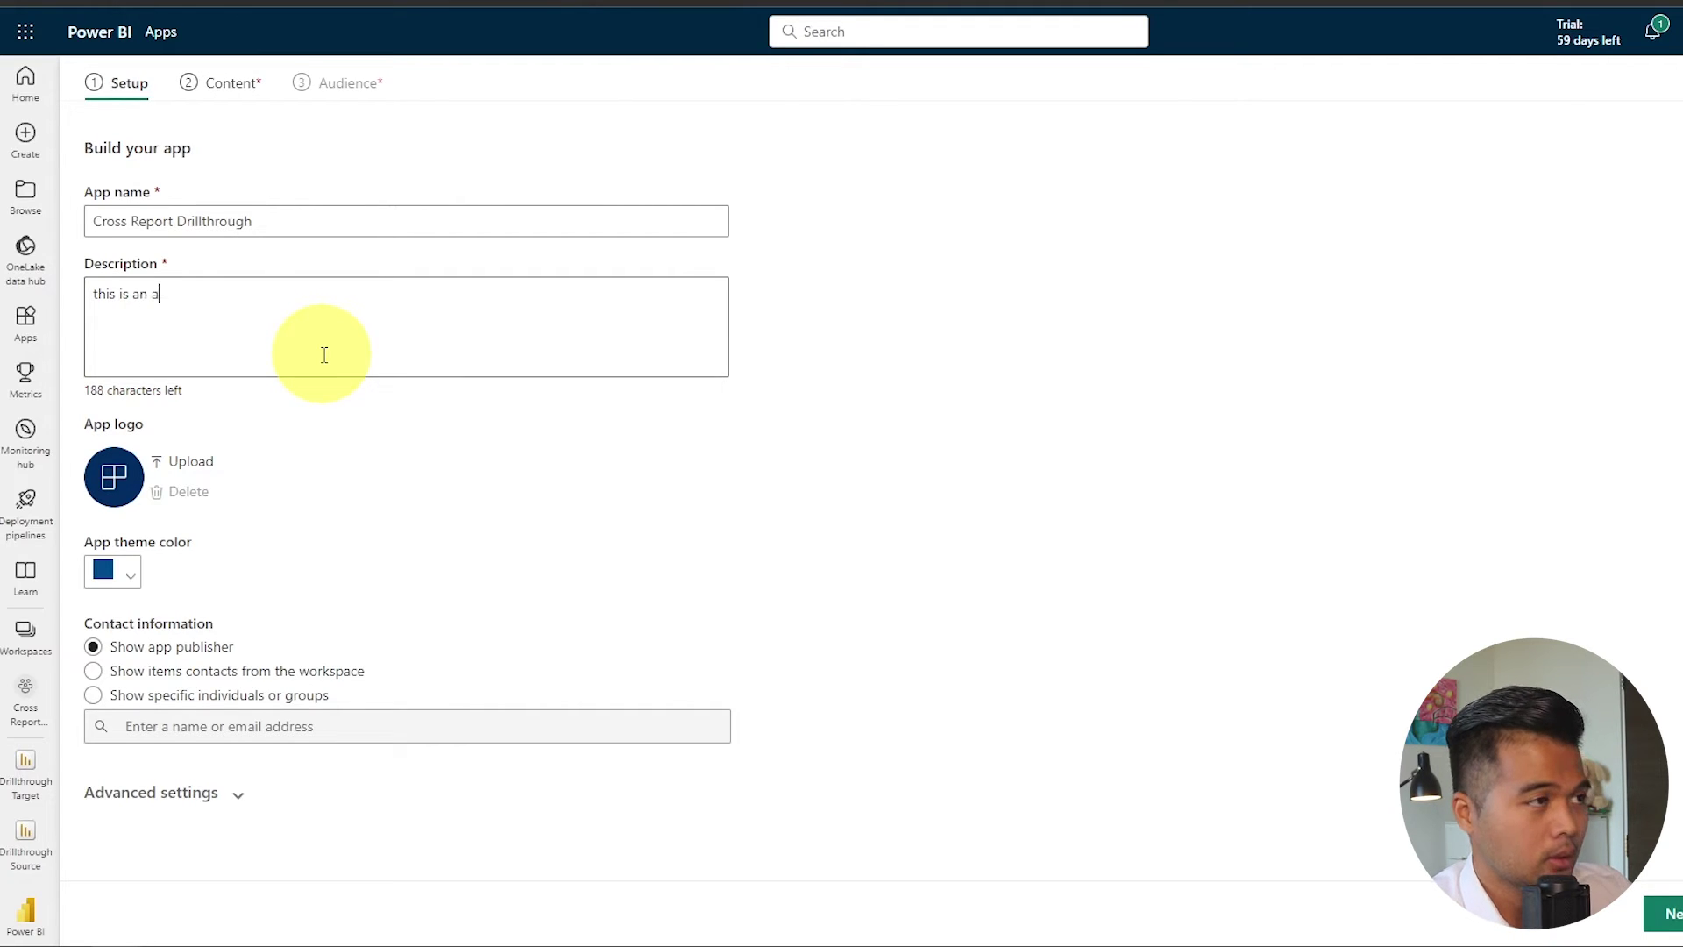
{"action": "left_click", "coordinate": [1671, 914]}
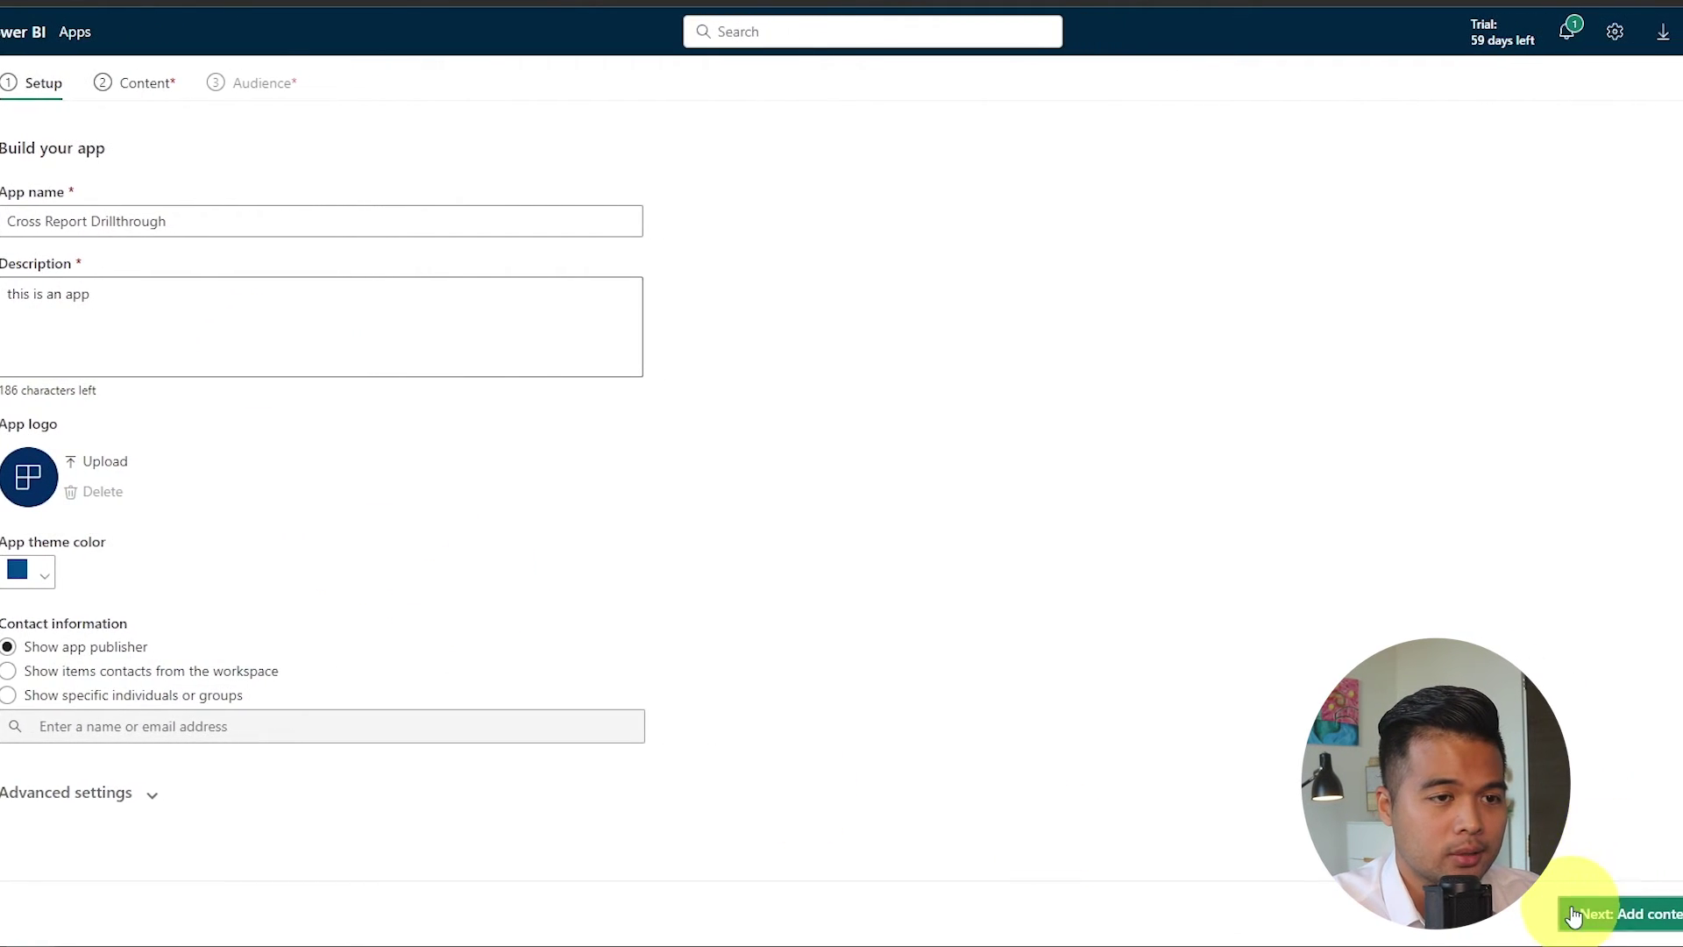
Add both the Drillthrough Source and Drillthrough Target reports to the app and continue to its audience setup
{"action": "left_click", "coordinate": [171, 235]}
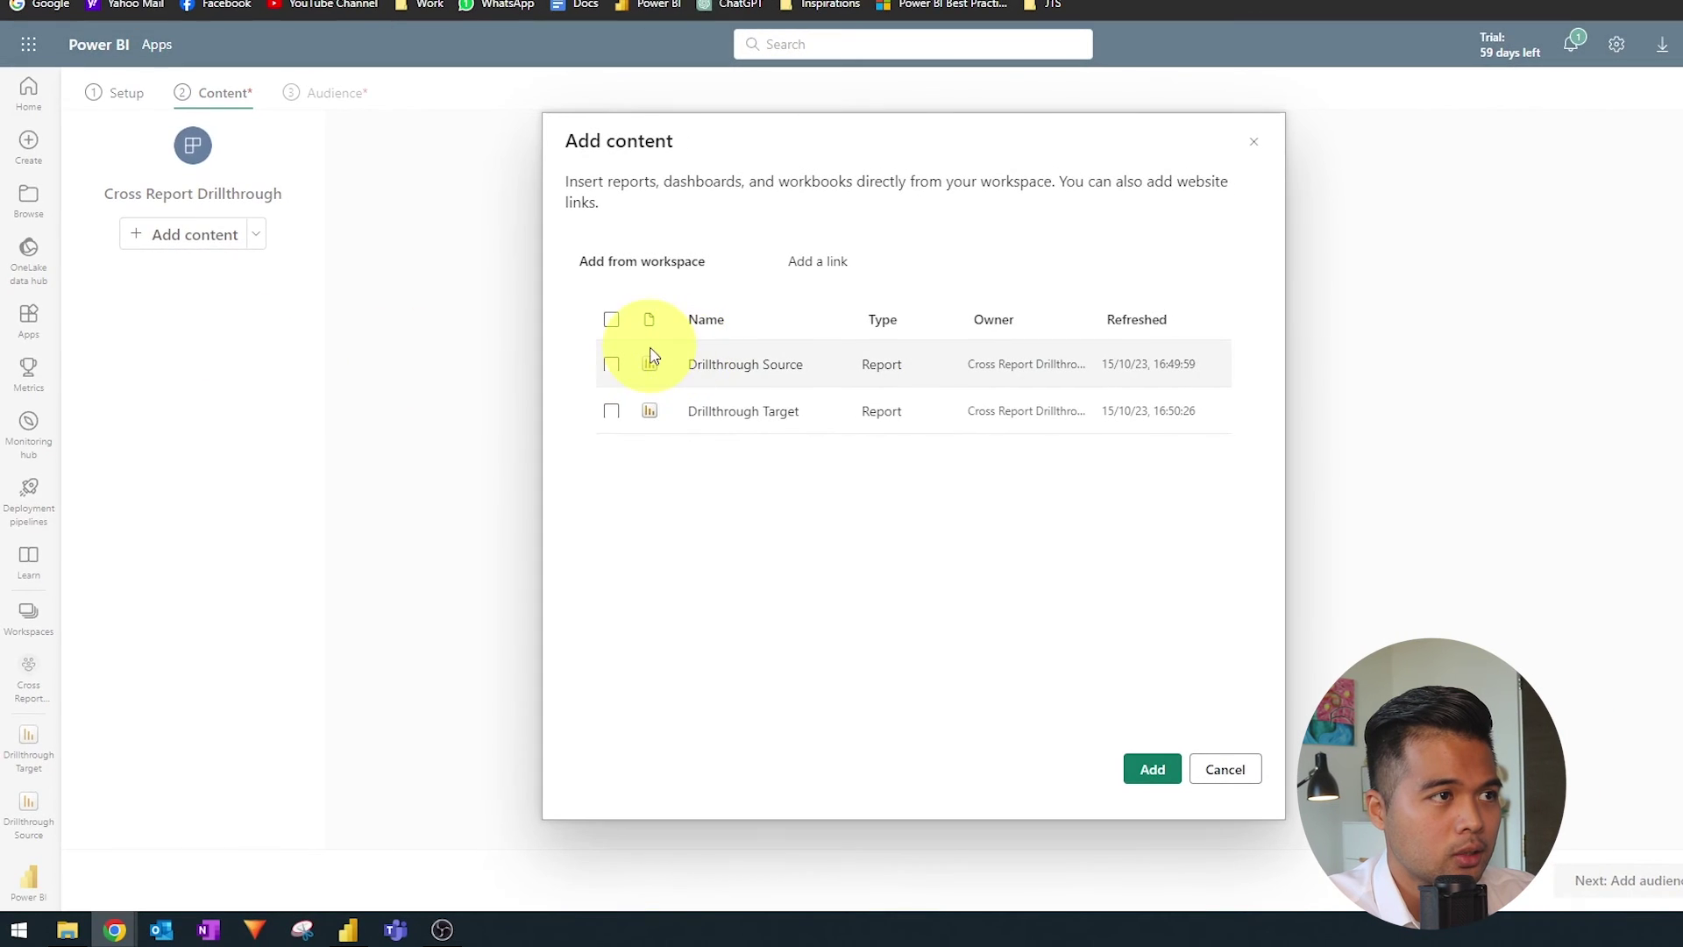
{"action": "left_click", "coordinate": [613, 321]}
{"action": "left_click", "coordinate": [1153, 769]}
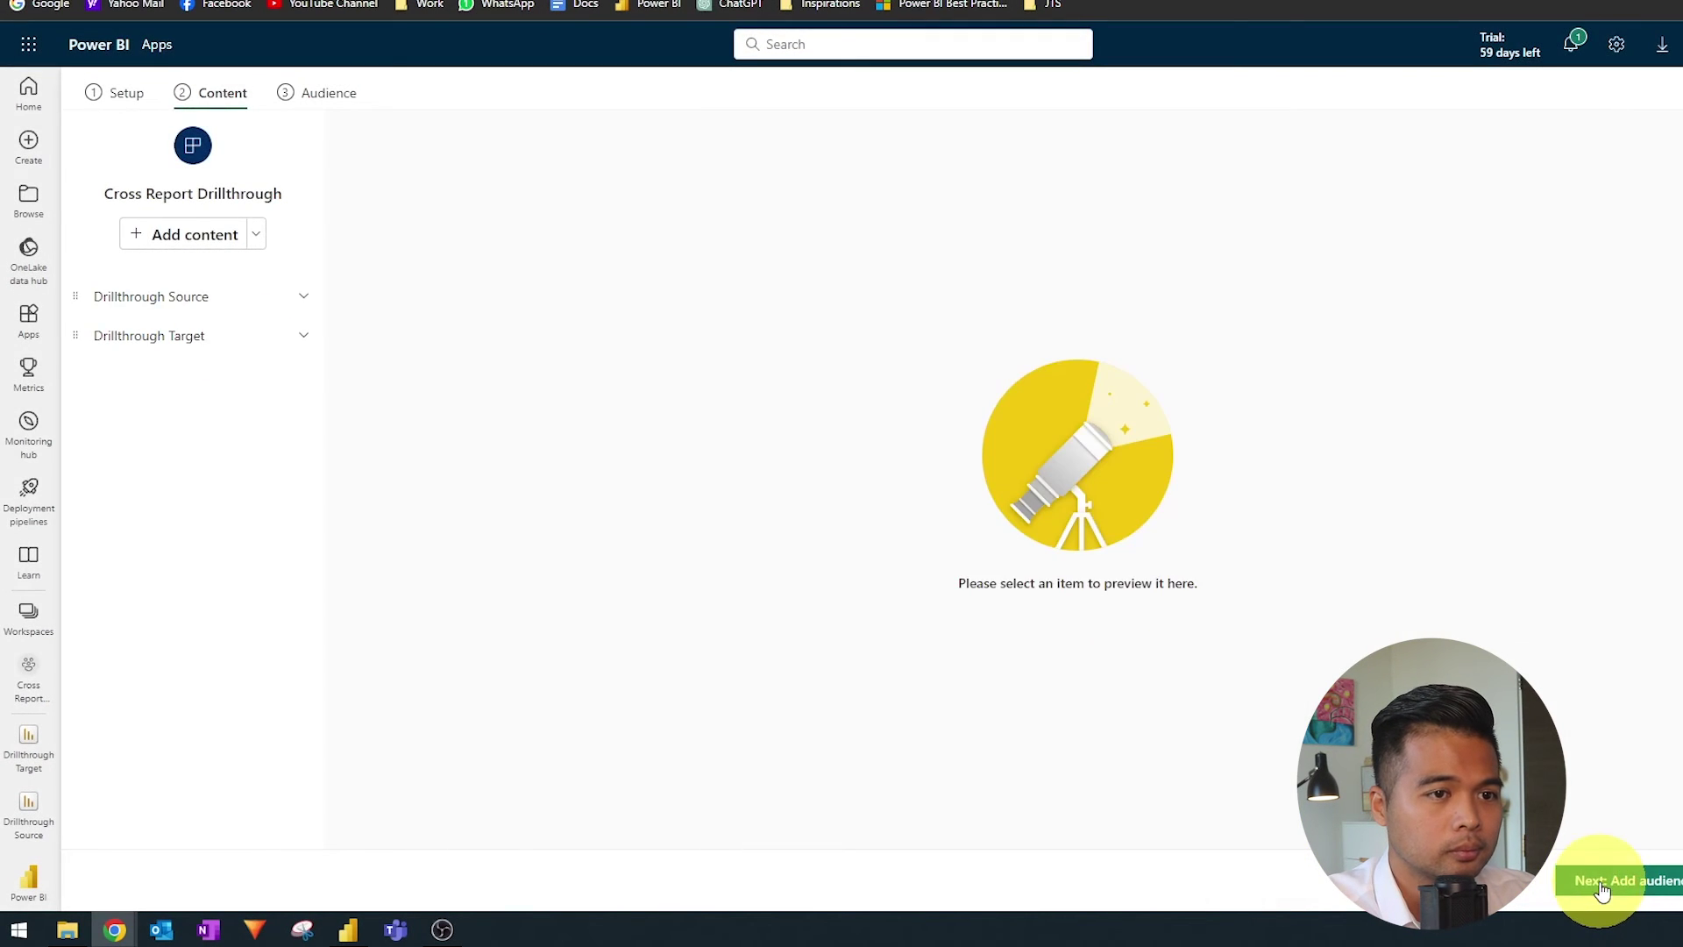
{"action": "left_click", "coordinate": [1618, 880]}
Publish the Cross Report Drillthrough app and open it
{"action": "left_click", "coordinate": [1633, 892]}
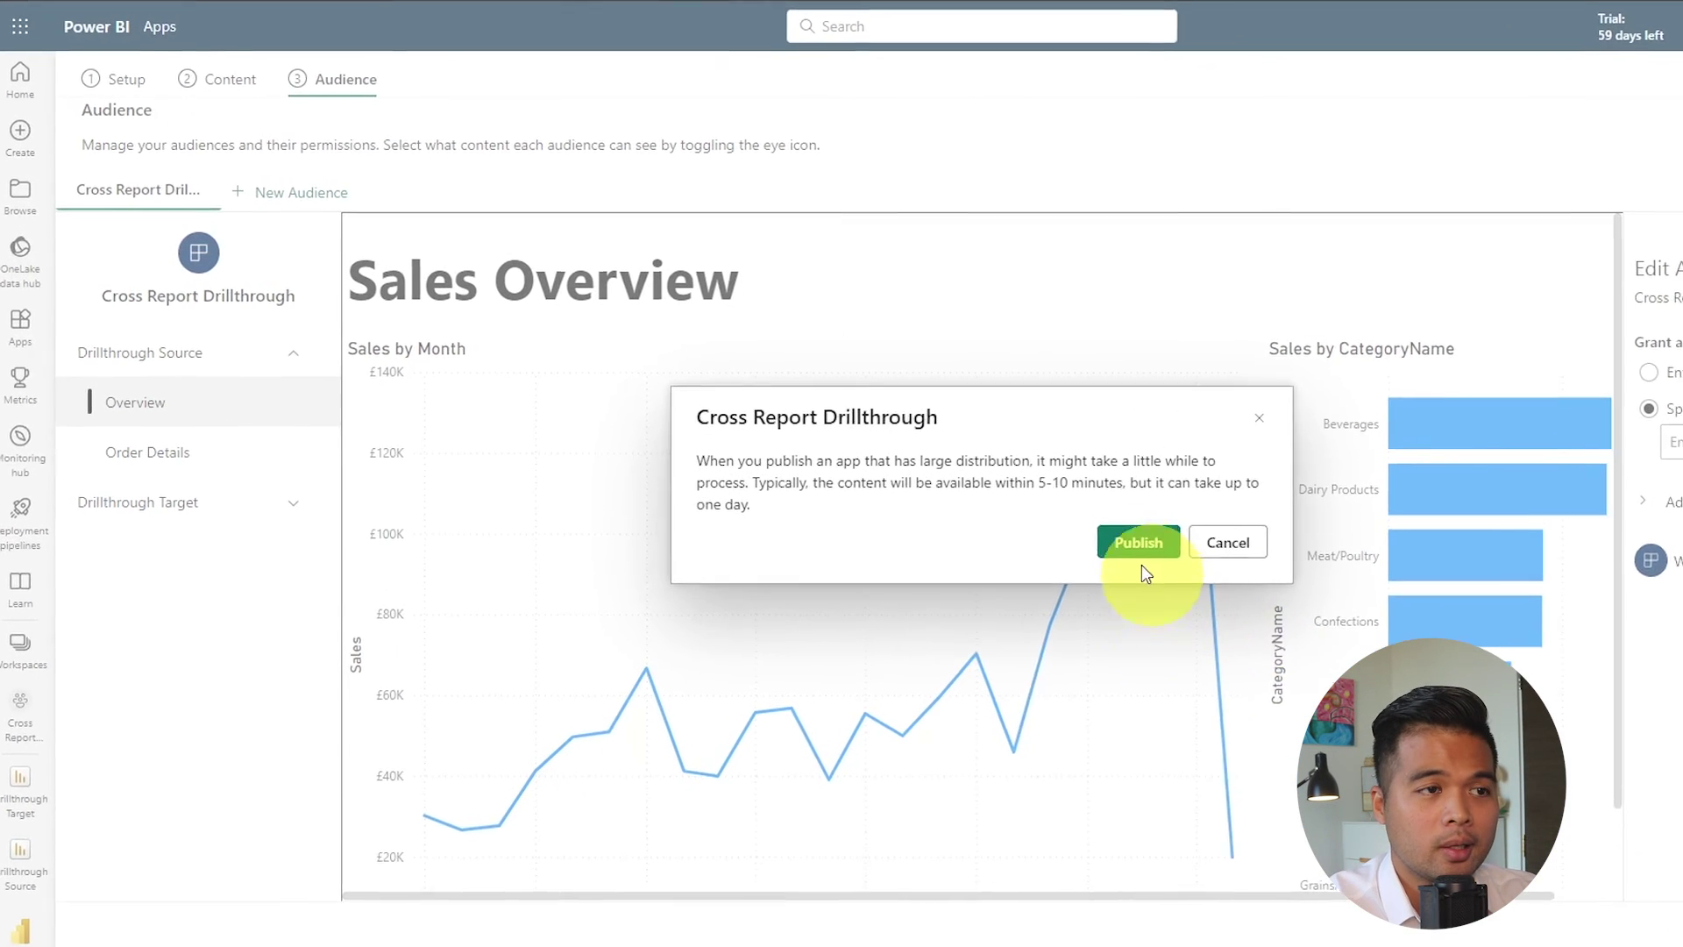
{"action": "left_click", "coordinate": [1055, 517]}
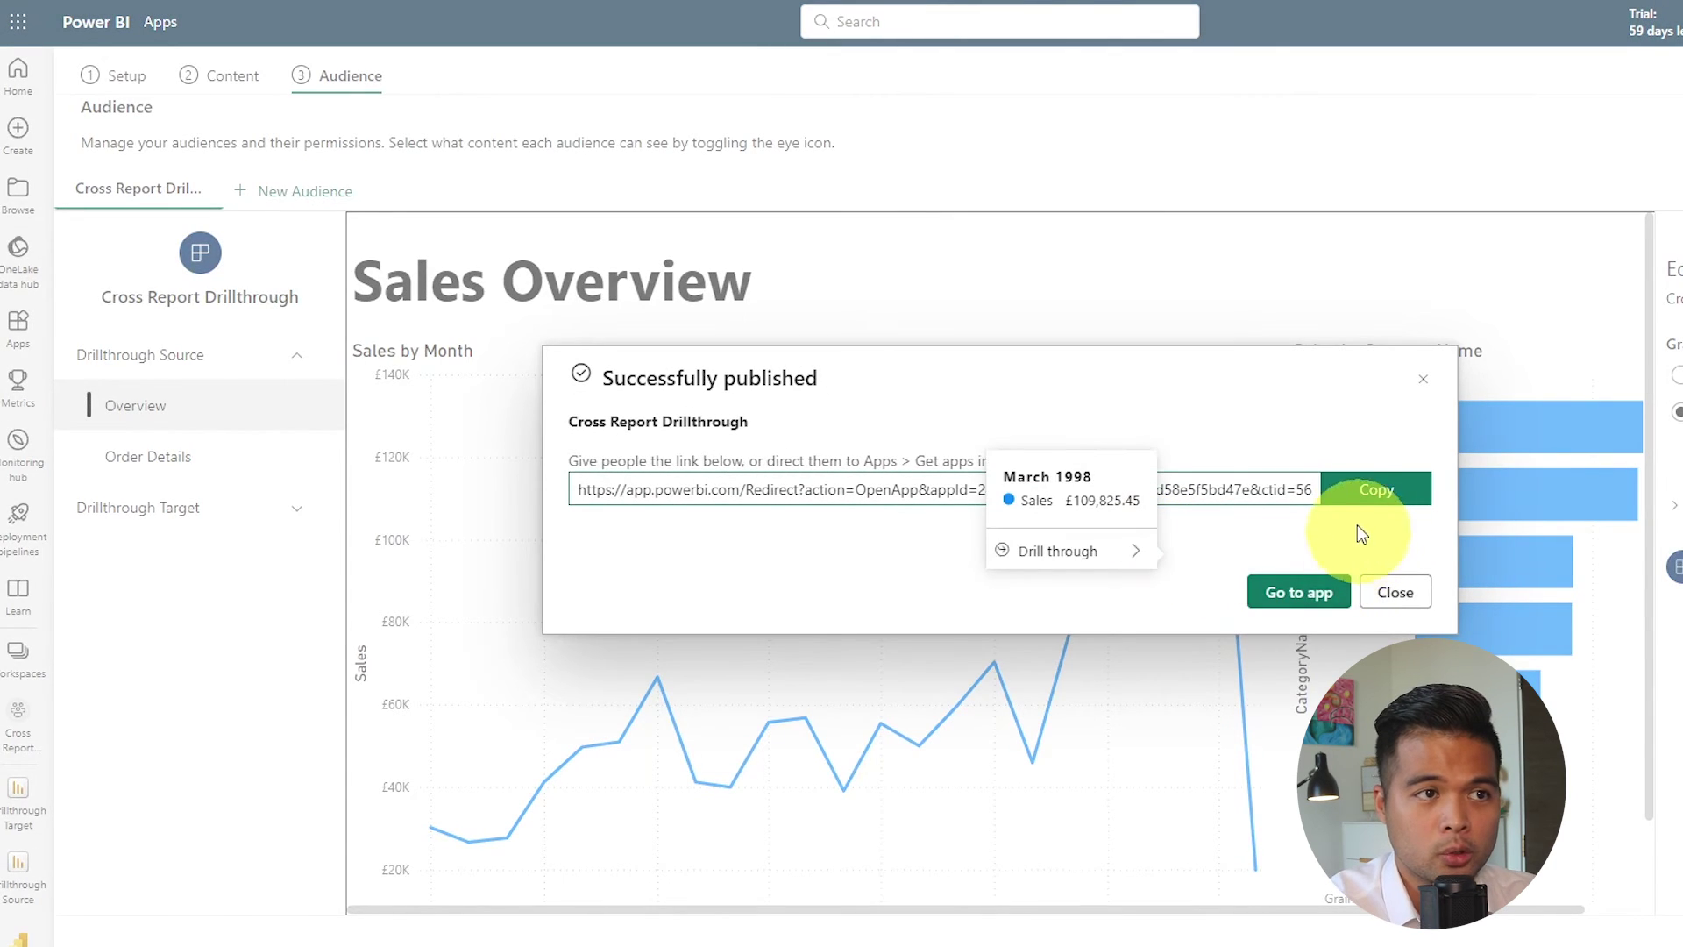
{"action": "left_click", "coordinate": [1297, 593]}
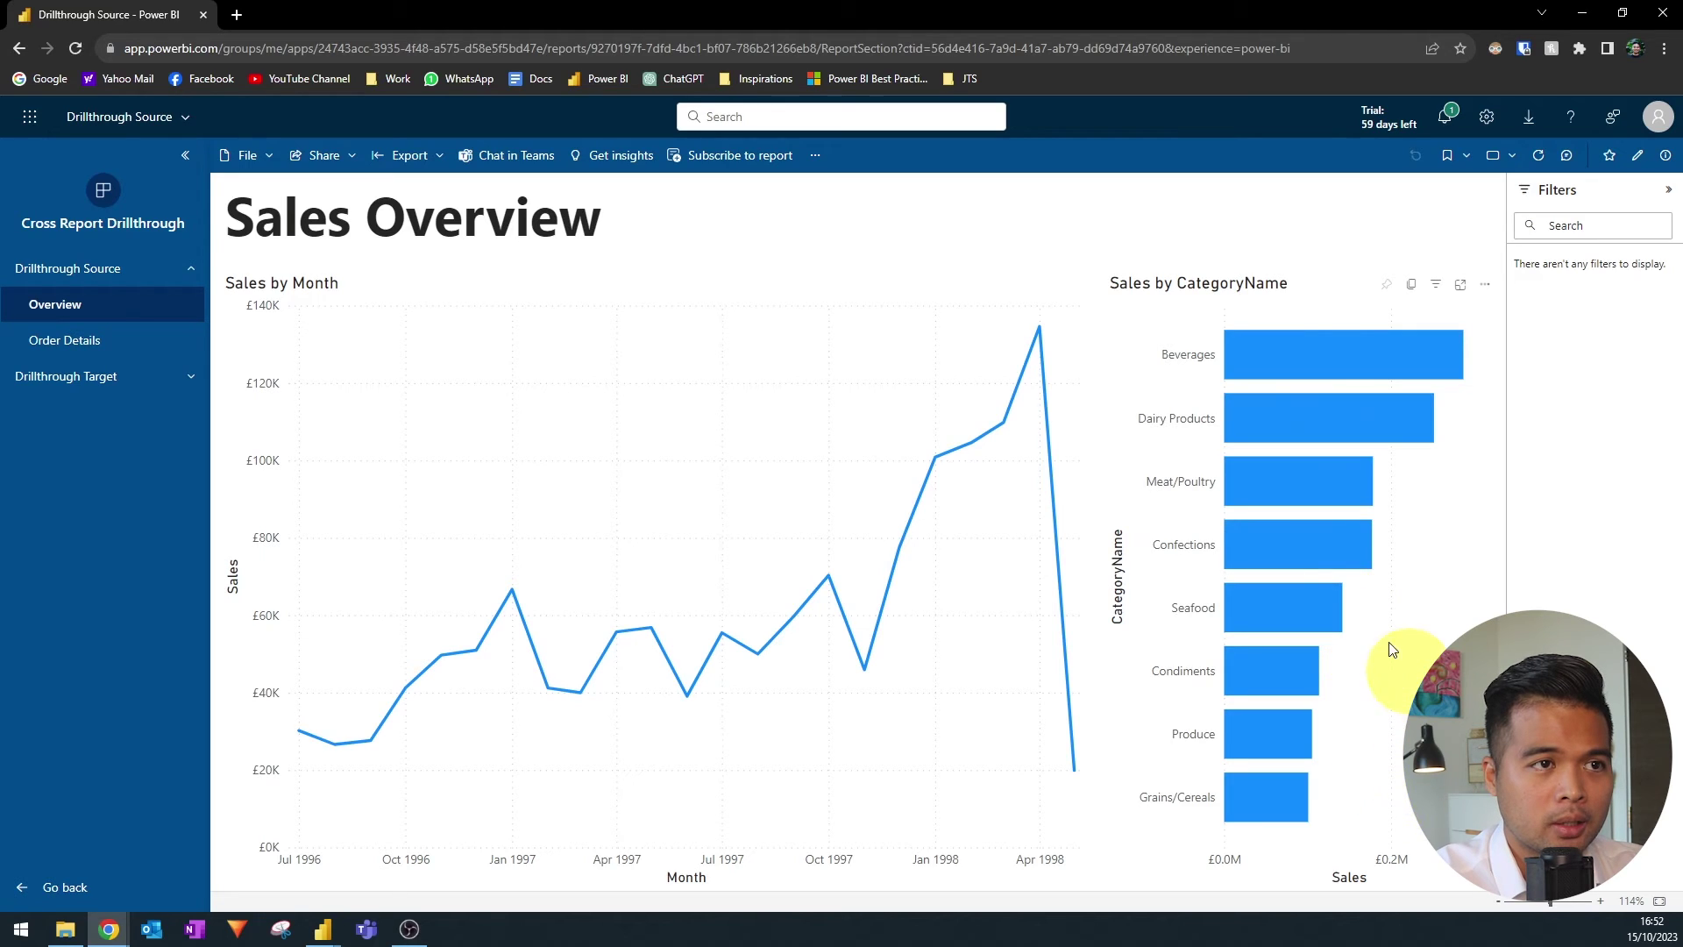
Drill through from the Beverages bar in Sales by CategoryName to Products [Drillthrough Target] within the app
{"action": "right_click", "coordinate": [1315, 355]}
{"action": "mouse_move", "coordinate": [1376, 471]}
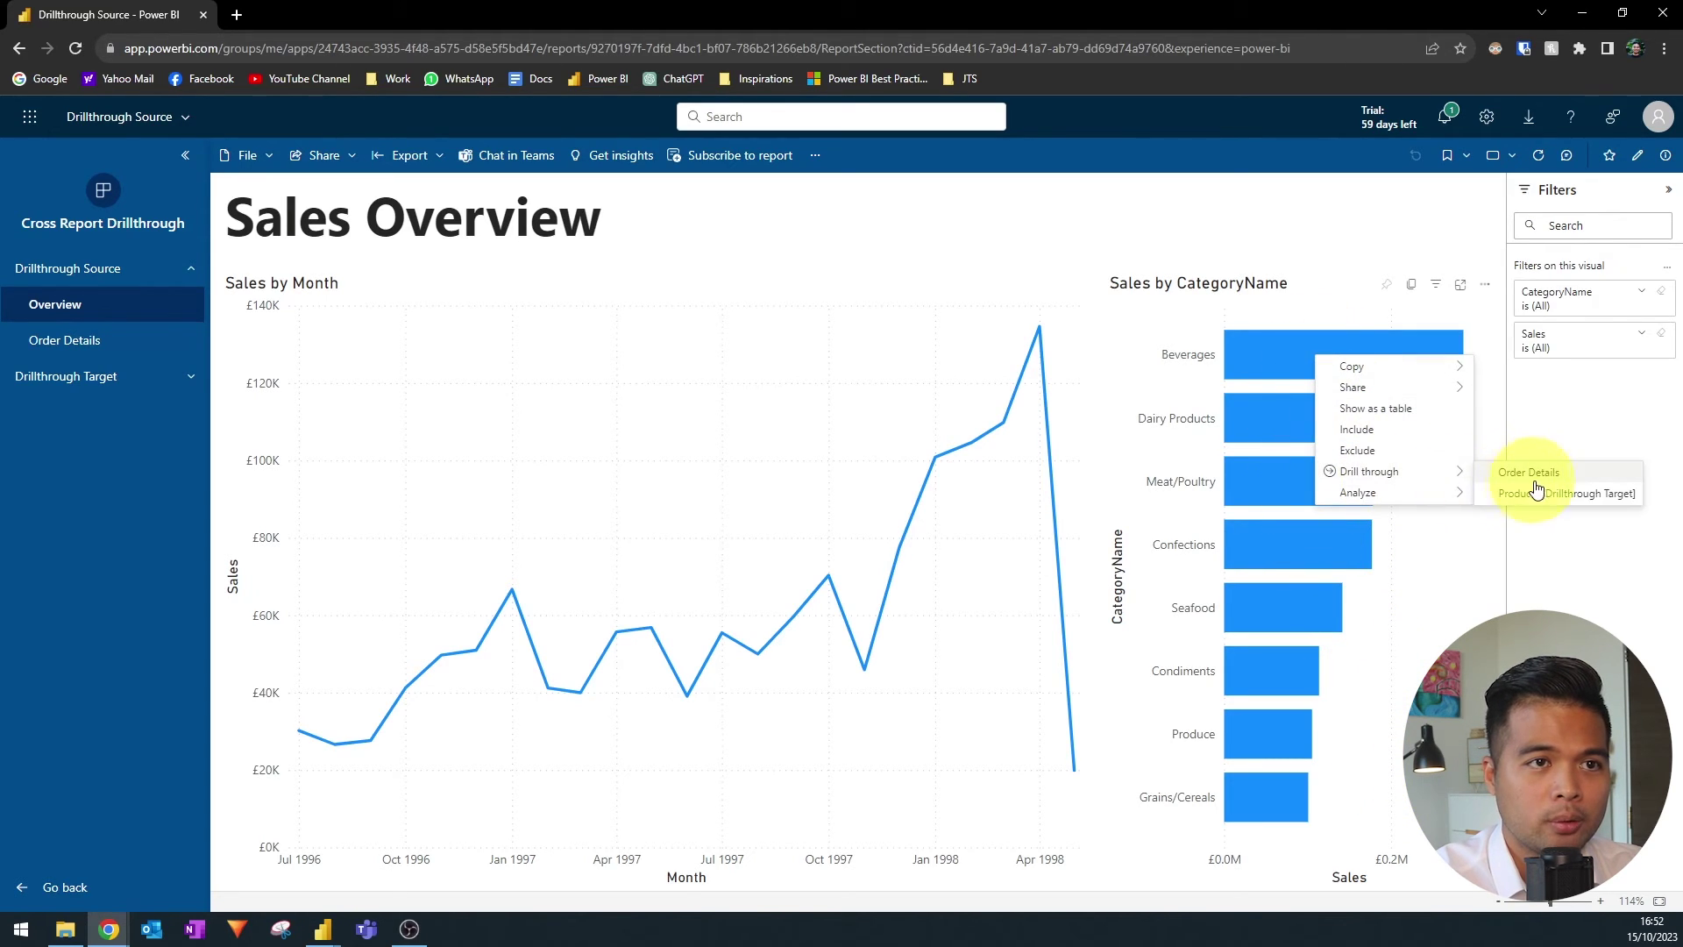
{"action": "left_click", "coordinate": [1557, 498]}
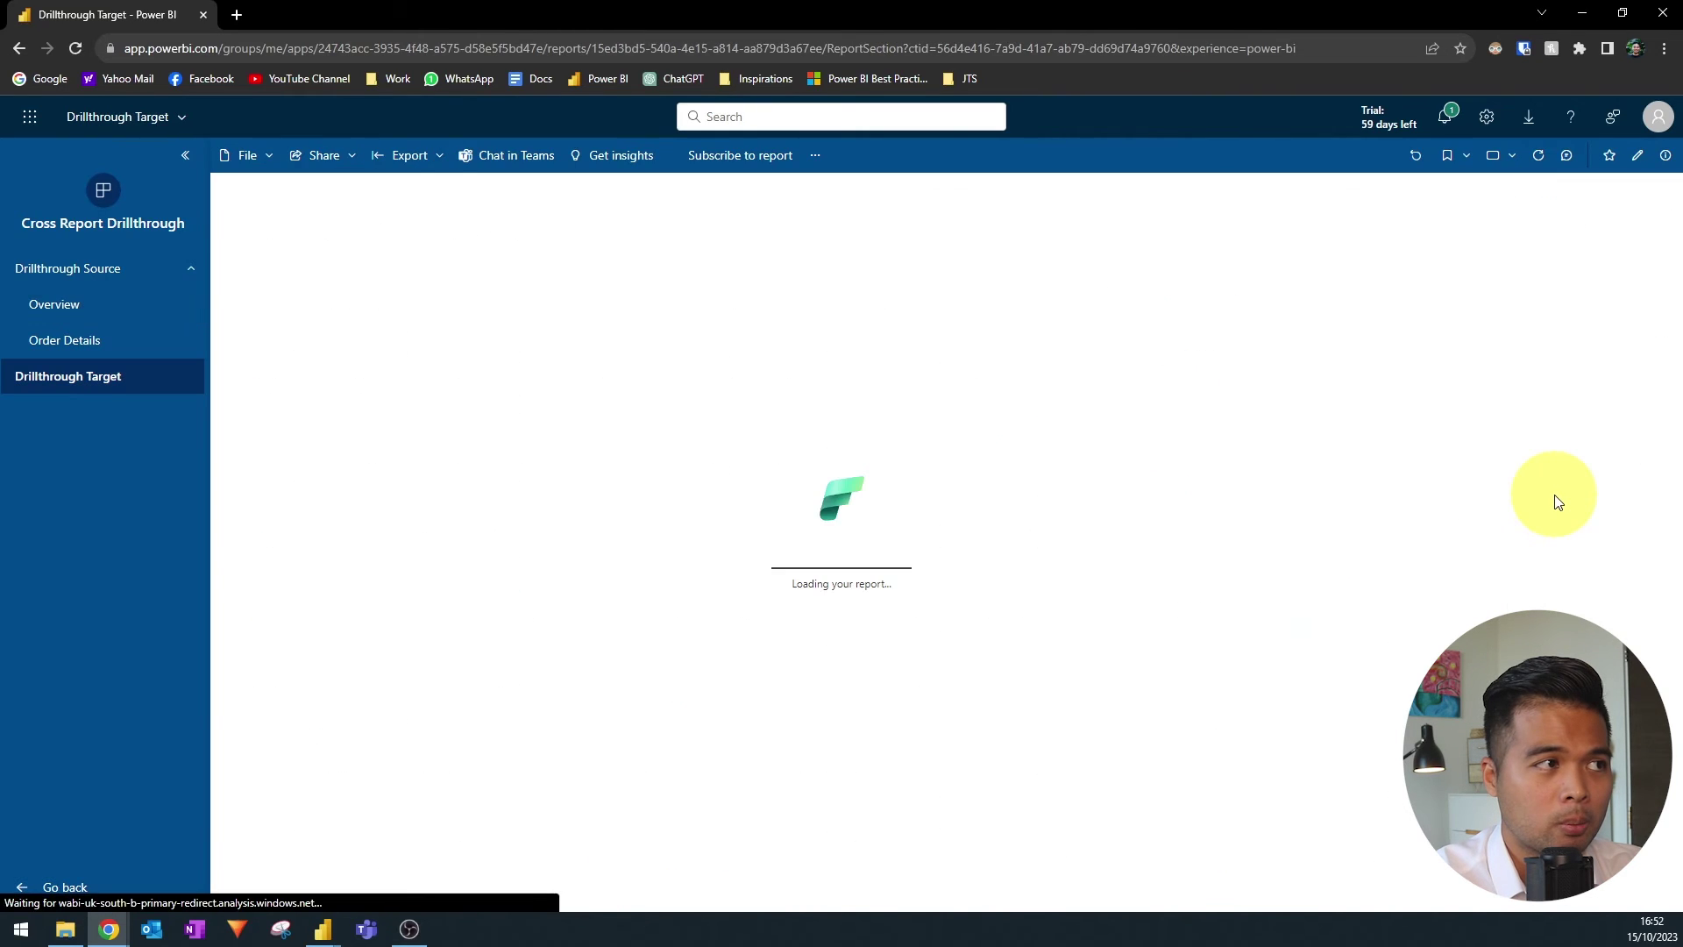